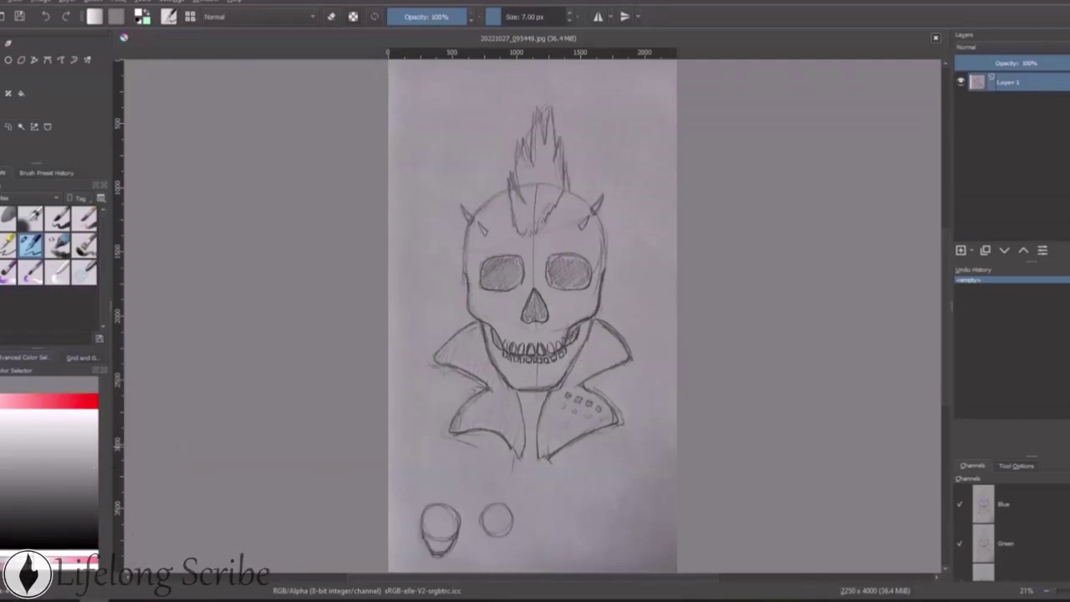
Add a new inking layer, then undo the trial skull-edge strokes back to an empty layer
left_click(960, 250)
scroll(235, 449, "up", 1)
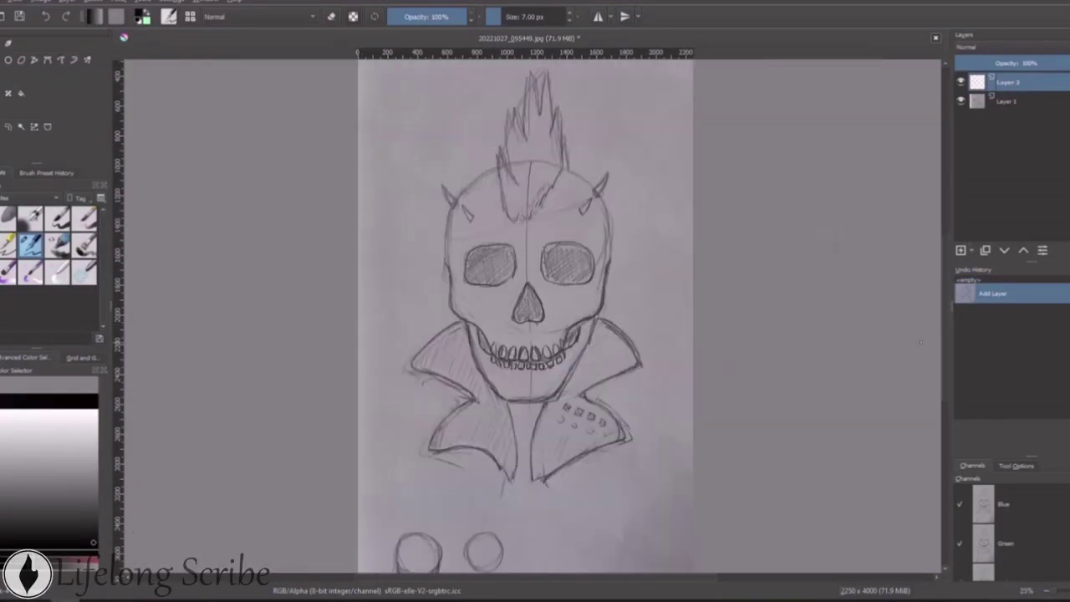
left_click_drag(451, 227, 448, 272)
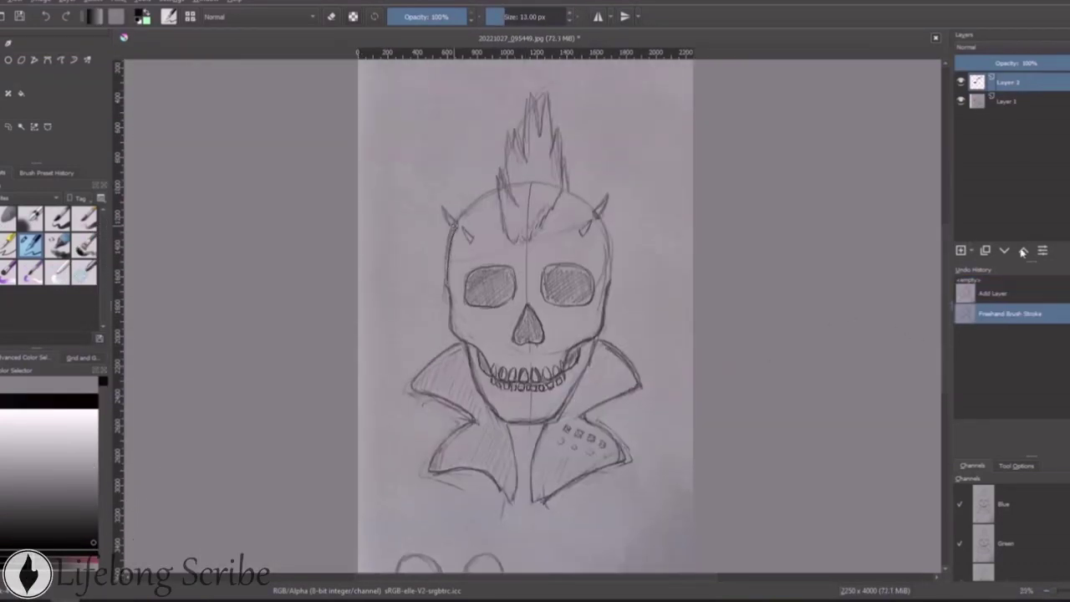
scroll(451, 251, "up", 3)
key("ctrl+z")
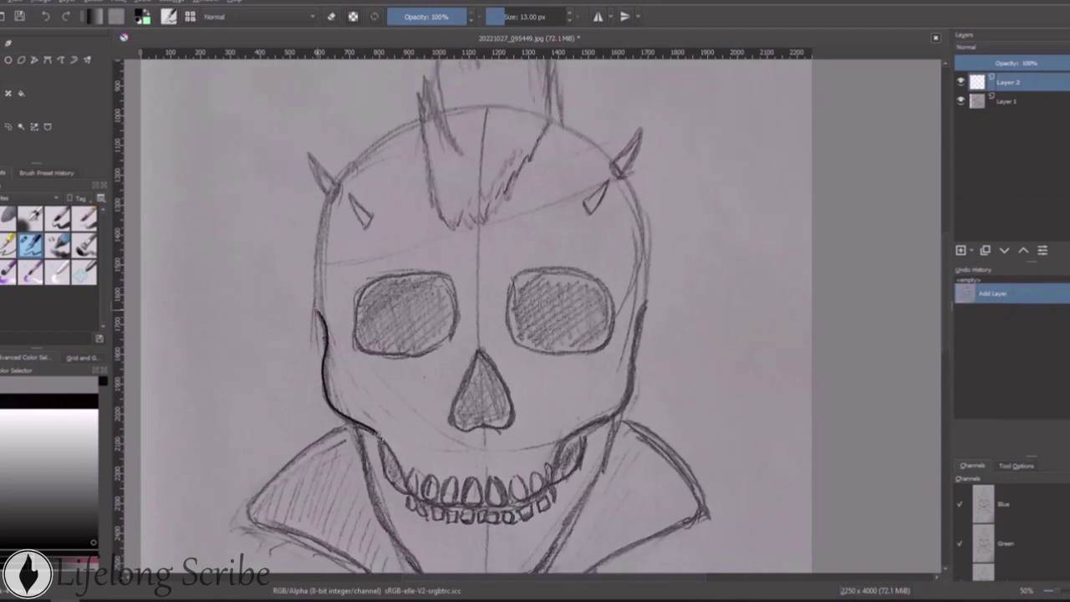
mouse_move(317, 311)
left_mouse_down()
mouse_move(460, 510)
mouse_move(333, 410)
left_mouse_up()
key("ctrl+z")
left_click_drag(502, 506, 552, 478)
left_click_drag(642, 305, 626, 380)
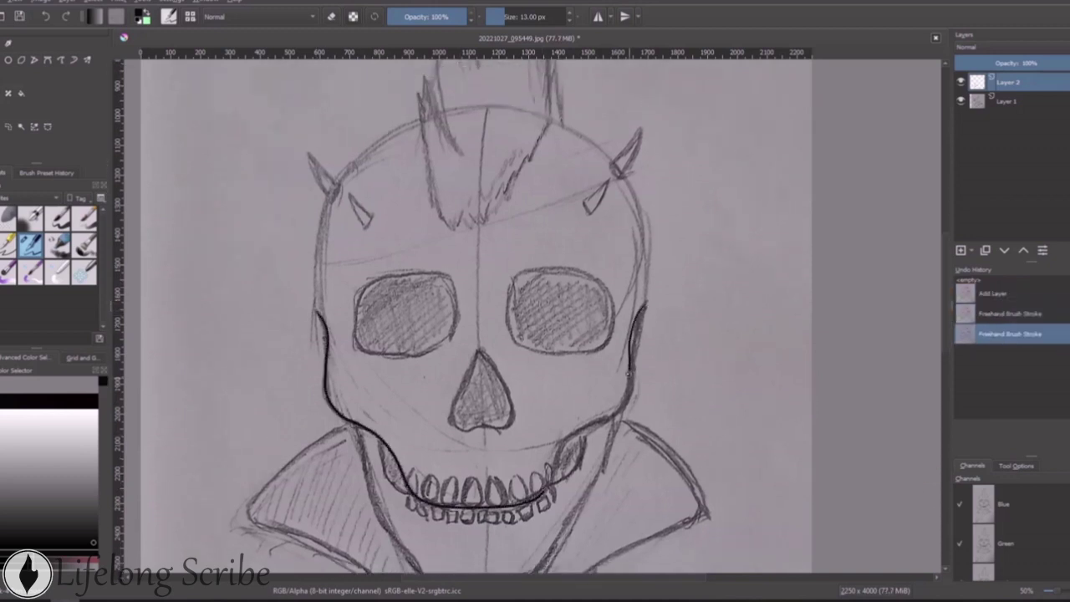
left_click(987, 314)
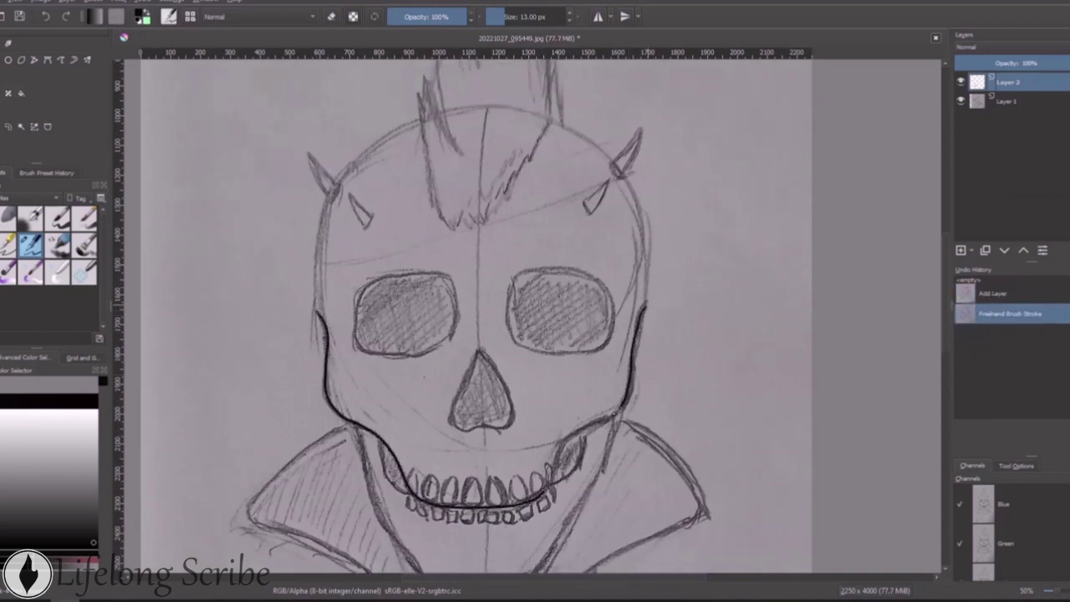
left_click(991, 293)
key("minus")
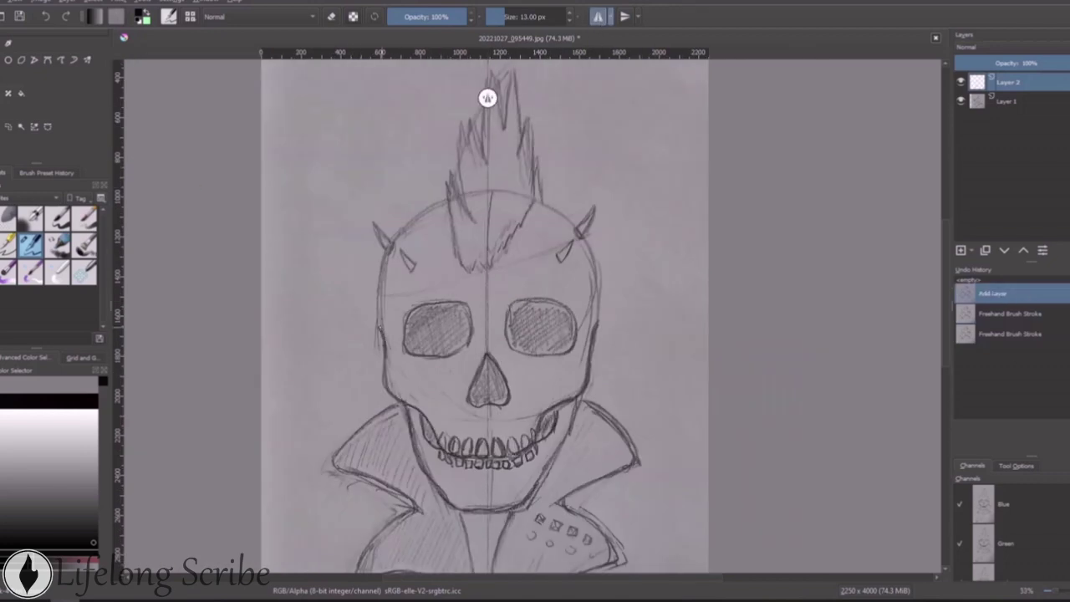
Ink mirrored cheek lines on both sides and a jaw curve under the teeth
left_click_drag(383, 355, 488, 460)
key("plus")
key("plus")
key("ctrl+z")
mouse_move(238, 200)
left_mouse_down()
mouse_move(276, 344)
mouse_move(456, 458)
left_mouse_up()
scroll(510, 310, "down", 2)
mouse_move(289, 276)
left_mouse_down()
mouse_move(327, 393)
mouse_move(452, 492)
left_mouse_up()
scroll(510, 309, "up", 4)
scroll(510, 309, "up", 3)
Ink the mirrored arc across the top of the cranium
mouse_move(245, 389)
left_mouse_down()
mouse_move(239, 268)
mouse_move(454, 121)
mouse_move(238, 391)
left_mouse_up()
left_click(1009, 334)
key("ctrl+z")
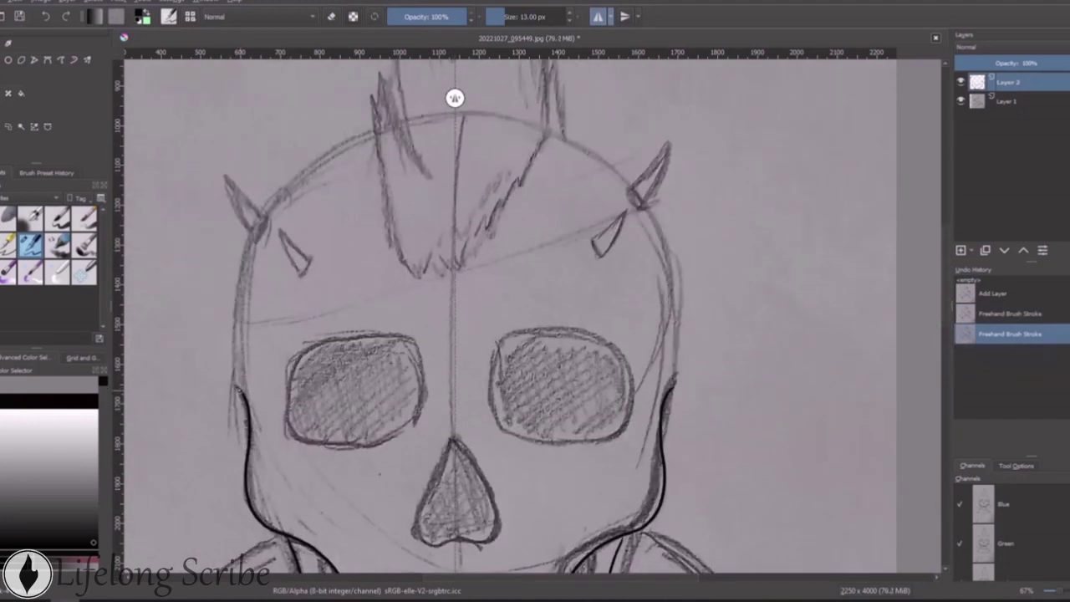
key("ctrl+shift+z")
key("ctrl+z")
key("ctrl+shift+z")
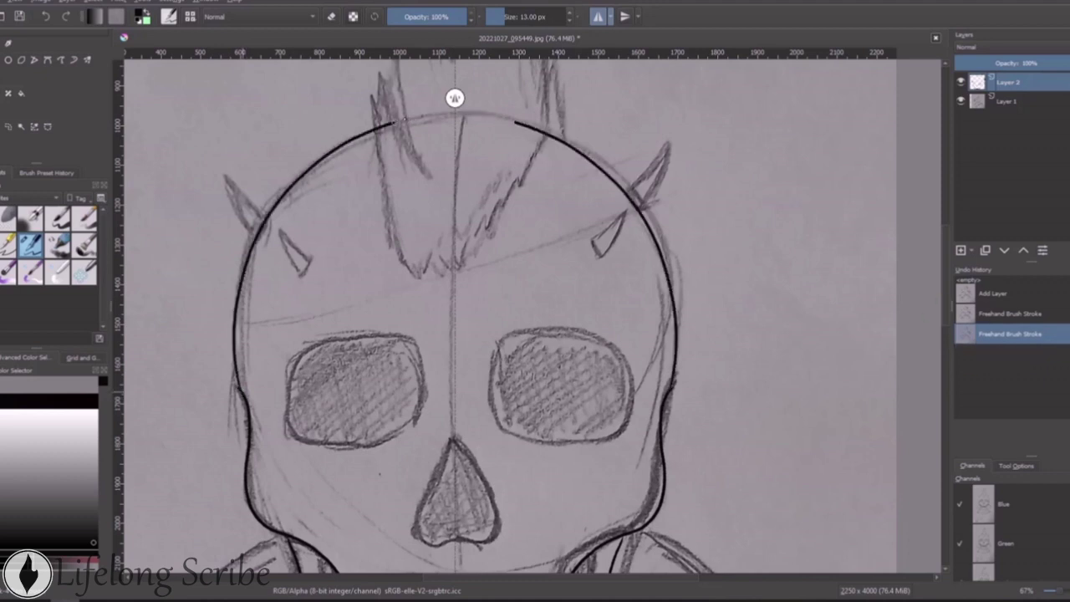
Ink both horns, outline both eye sockets, and draw the nose in bold lines
mouse_move(302, 279)
left_mouse_down()
mouse_move(315, 257)
mouse_move(226, 175)
left_mouse_up()
left_click_drag(417, 341, 411, 433)
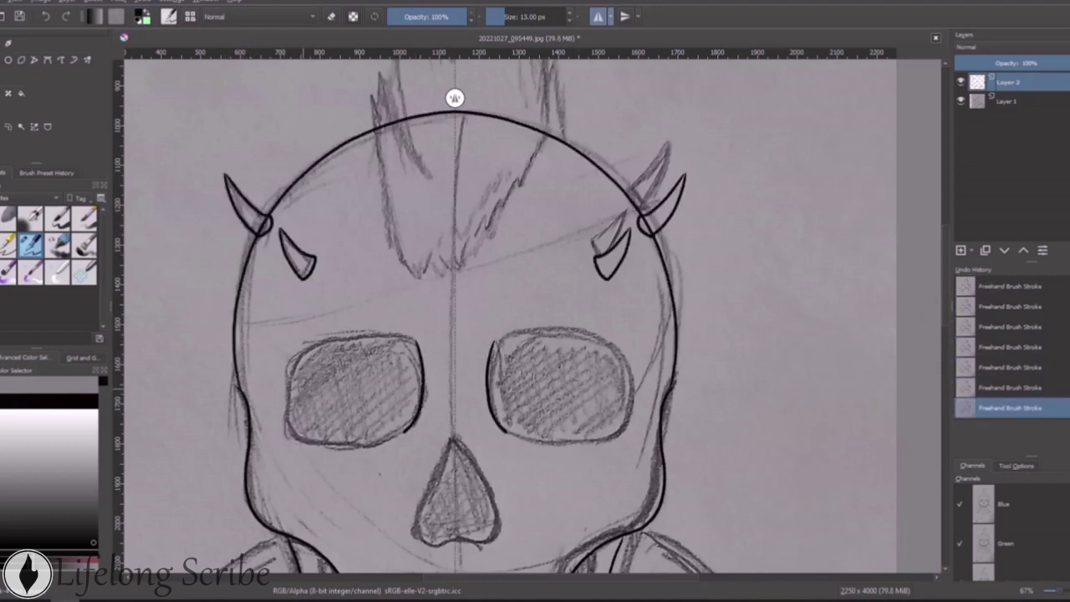
left_click_drag(301, 345, 292, 435)
left_click_drag(393, 338, 305, 345)
left_click_drag(410, 433, 330, 440)
left_click_drag(361, 336, 303, 346)
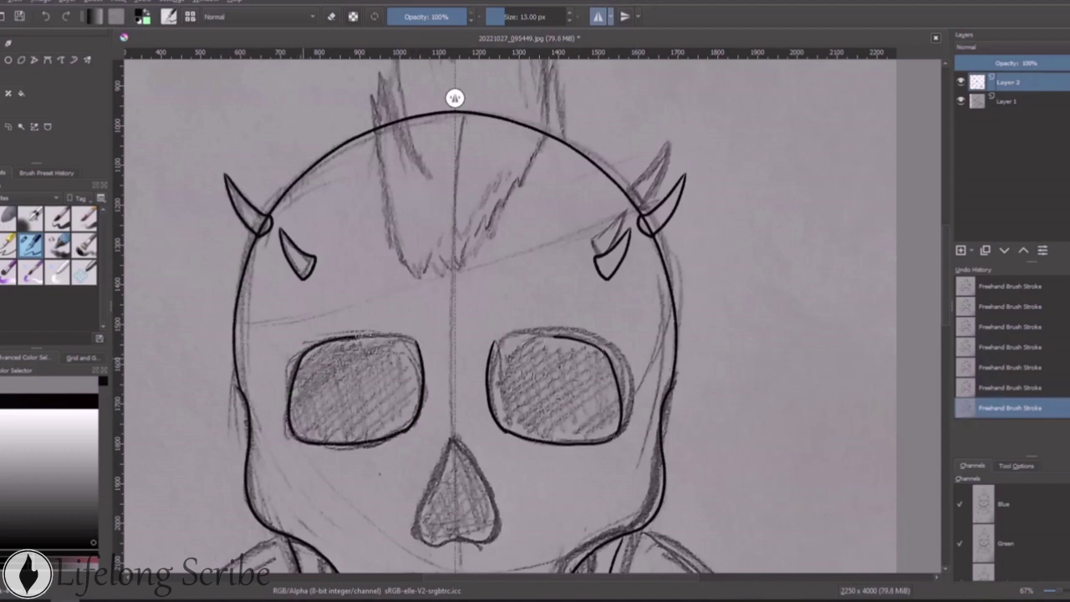
scroll(510, 318, "down", 3)
mouse_move(454, 316)
left_mouse_down()
mouse_move(428, 358)
mouse_move(451, 416)
left_mouse_up()
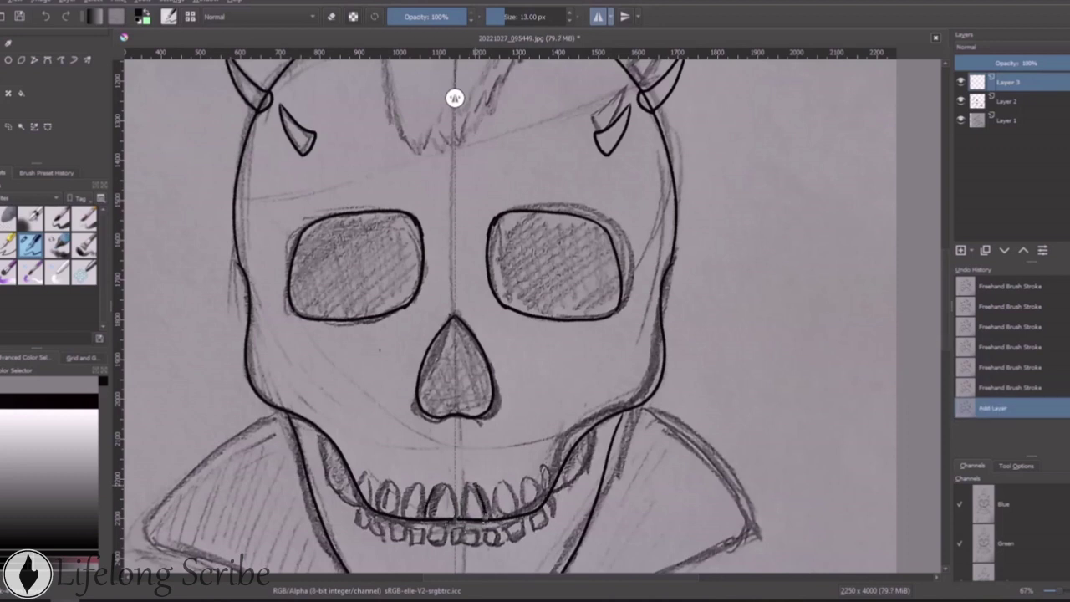
On a new layer, ink mirrored upper and lower teeth, the lower jaw and the collar outline
left_click(995, 387)
left_click(998, 407)
mouse_move(469, 514)
left_mouse_down()
mouse_move(485, 487)
mouse_move(512, 488)
left_mouse_up()
key("ctrl+z")
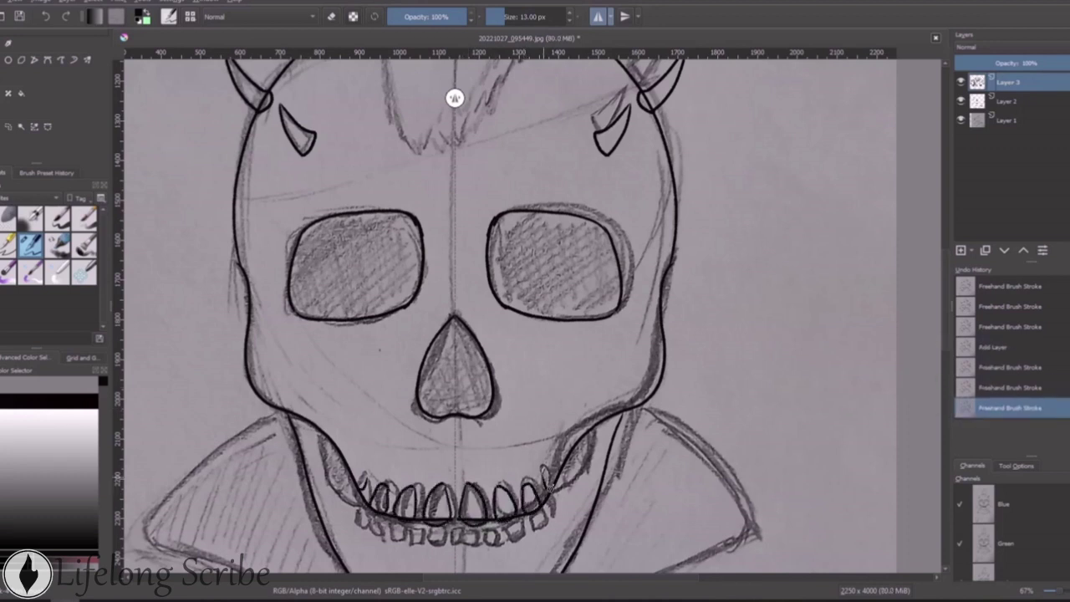
left_click_drag(317, 430, 372, 508)
mouse_move(440, 545)
left_mouse_down()
mouse_move(451, 532)
mouse_move(425, 525)
left_mouse_up()
scroll(535, 317, "down", 5)
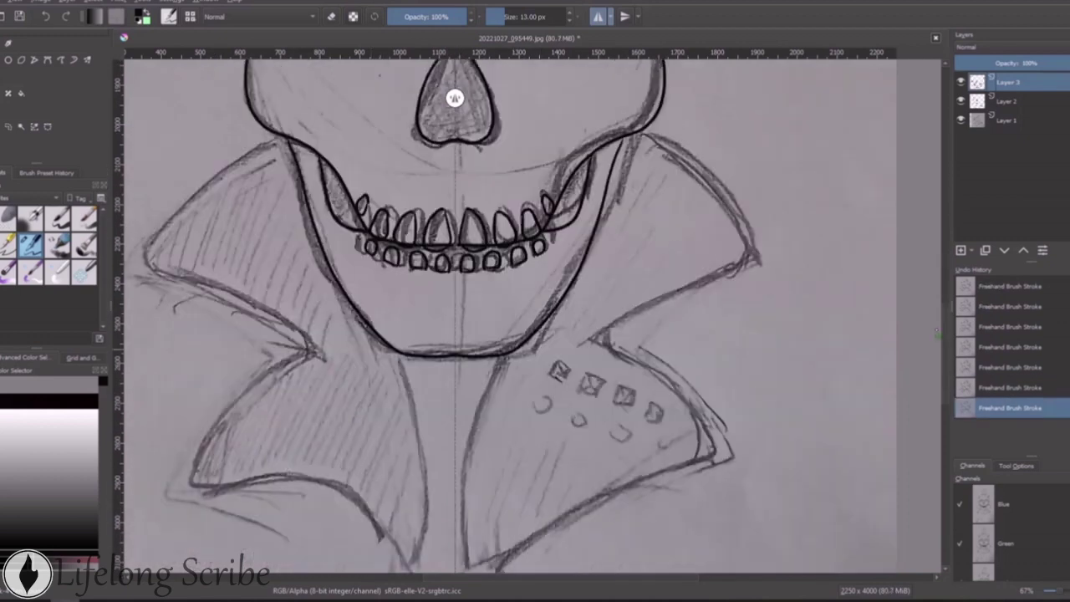
left_click_drag(283, 138, 401, 354)
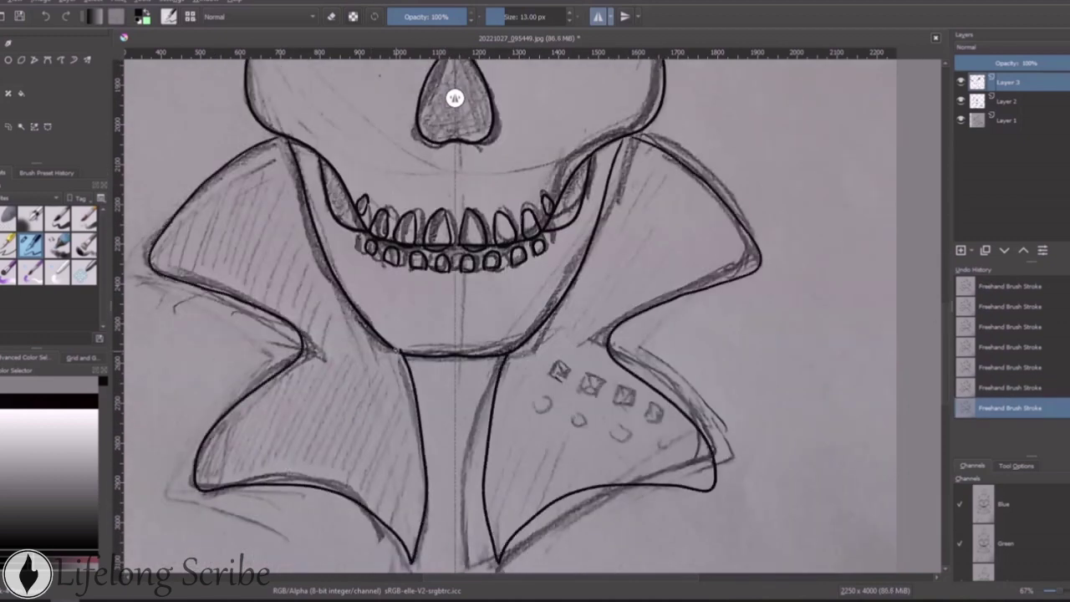
On another new layer, ink the mohawk spikes with mirroring turned off
key("e")
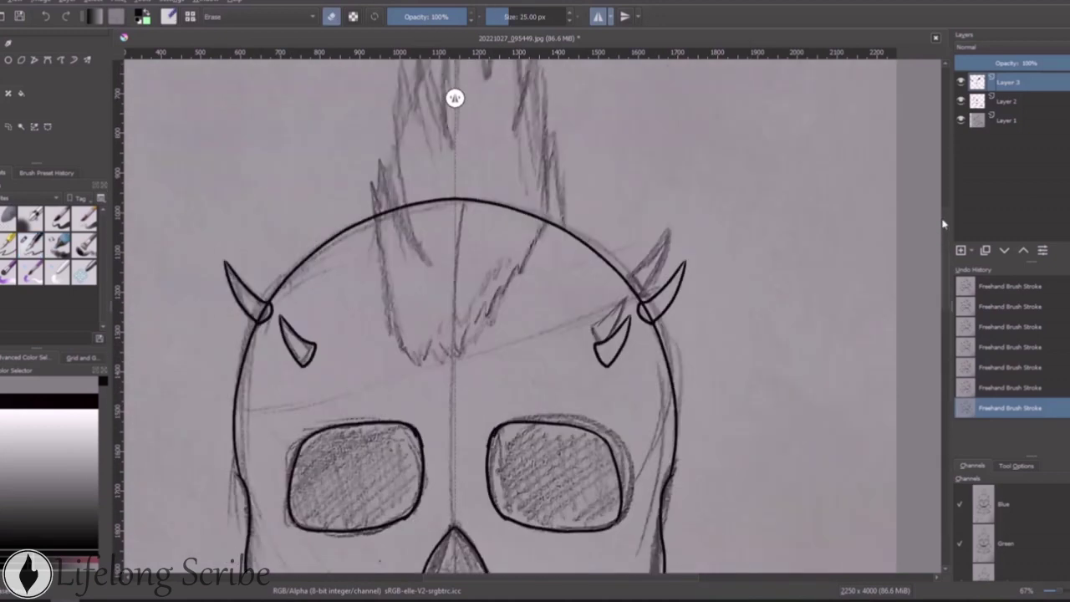
key("Insert")
key("e")
left_click_drag(411, 502, 453, 117)
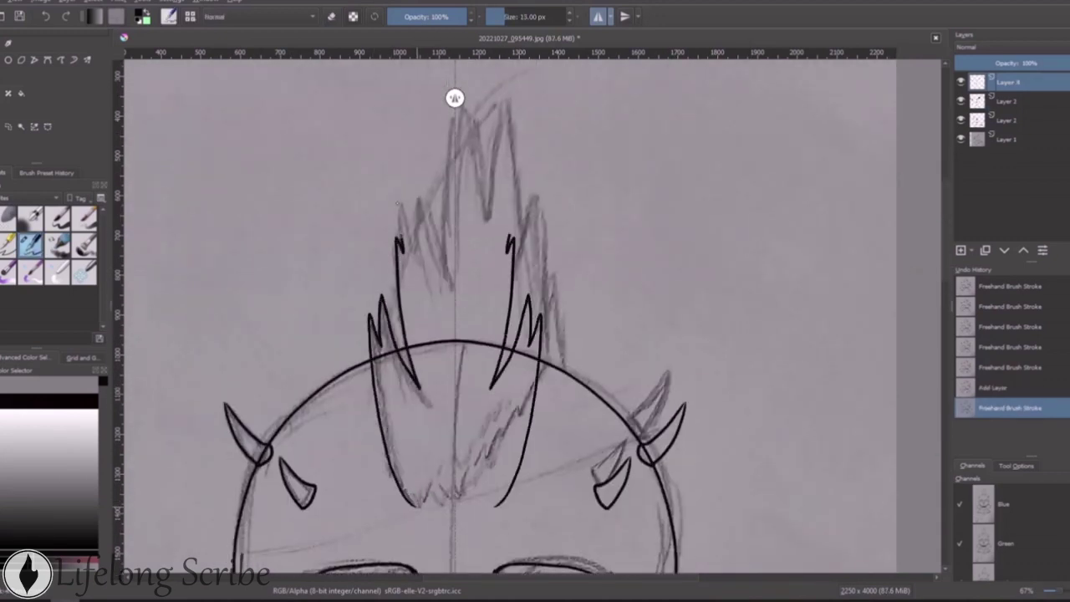
left_click(991, 387)
left_click(598, 16)
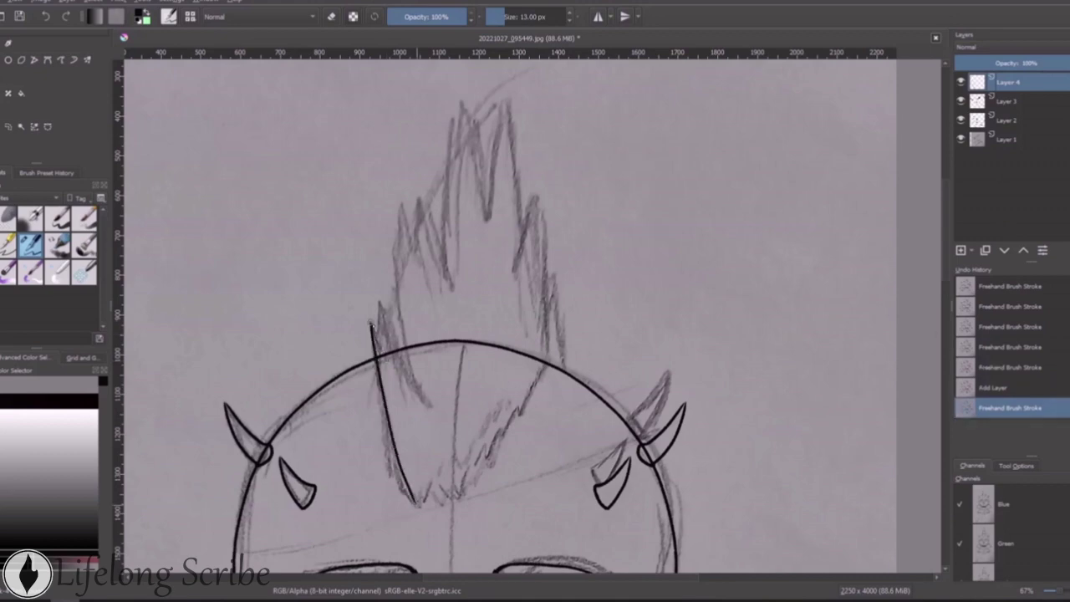
mouse_move(422, 404)
left_mouse_down()
mouse_move(487, 216)
mouse_move(562, 316)
left_mouse_up()
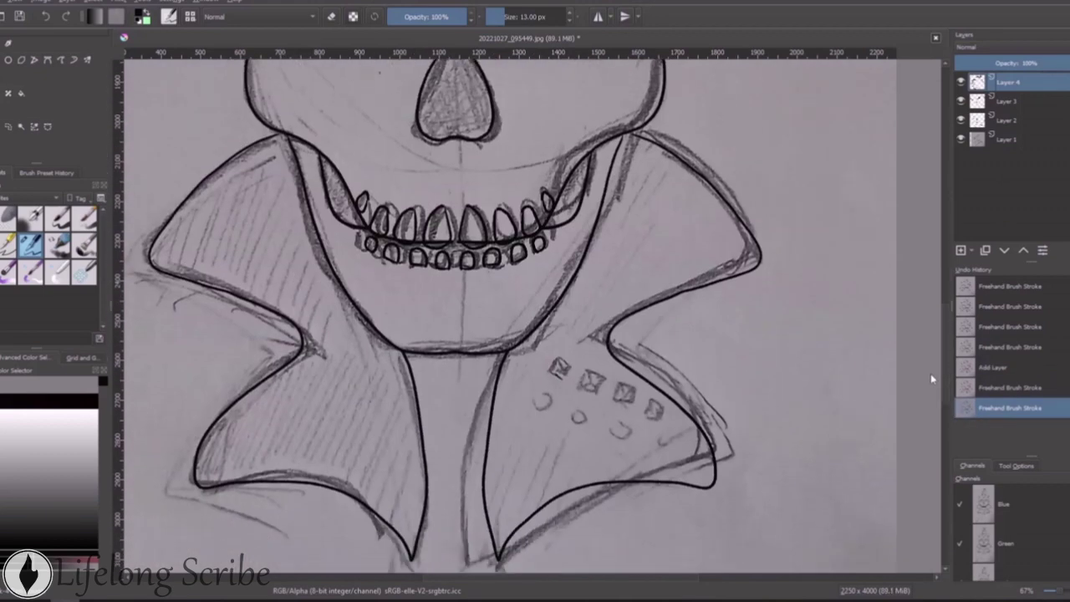
left_click(598, 16)
Add a layer for the collar studs and clear the trial squares back to empty
left_click(961, 250)
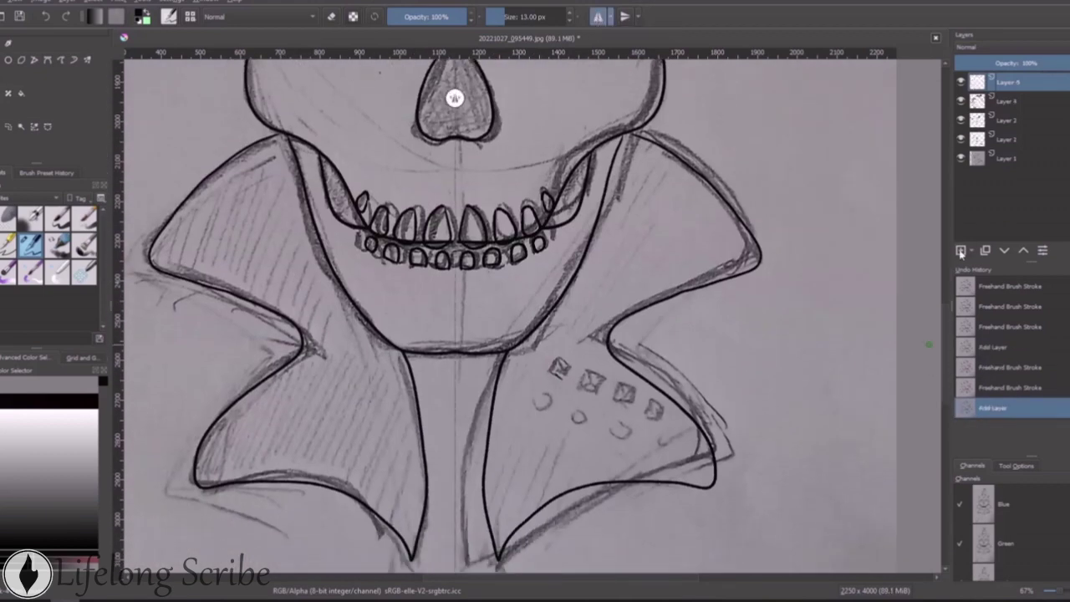
left_click_drag(552, 376, 545, 381)
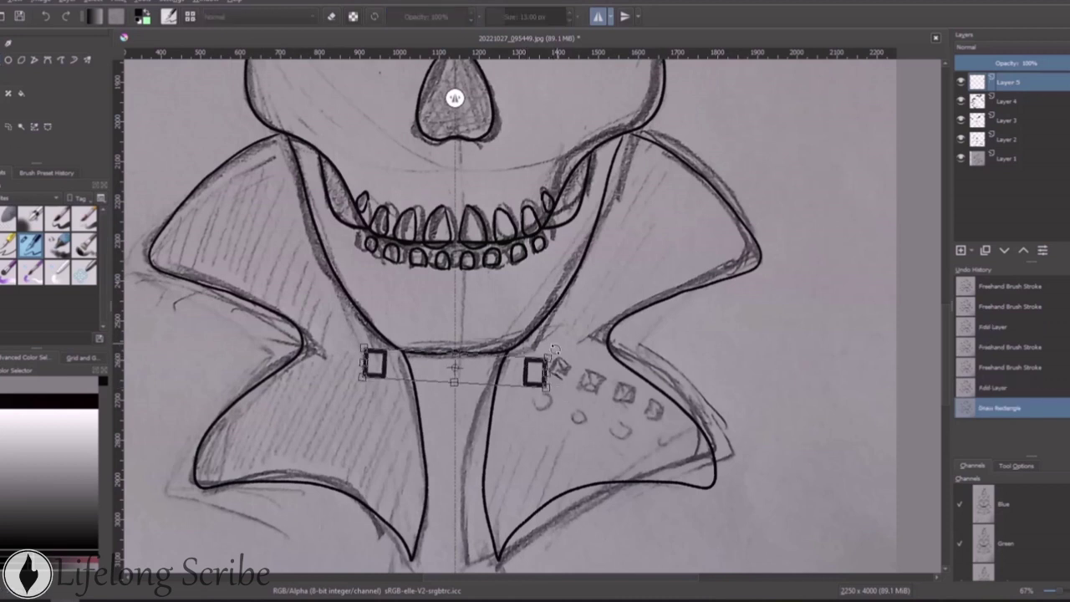
left_click(1012, 367)
left_click(1007, 387)
left_click(598, 15)
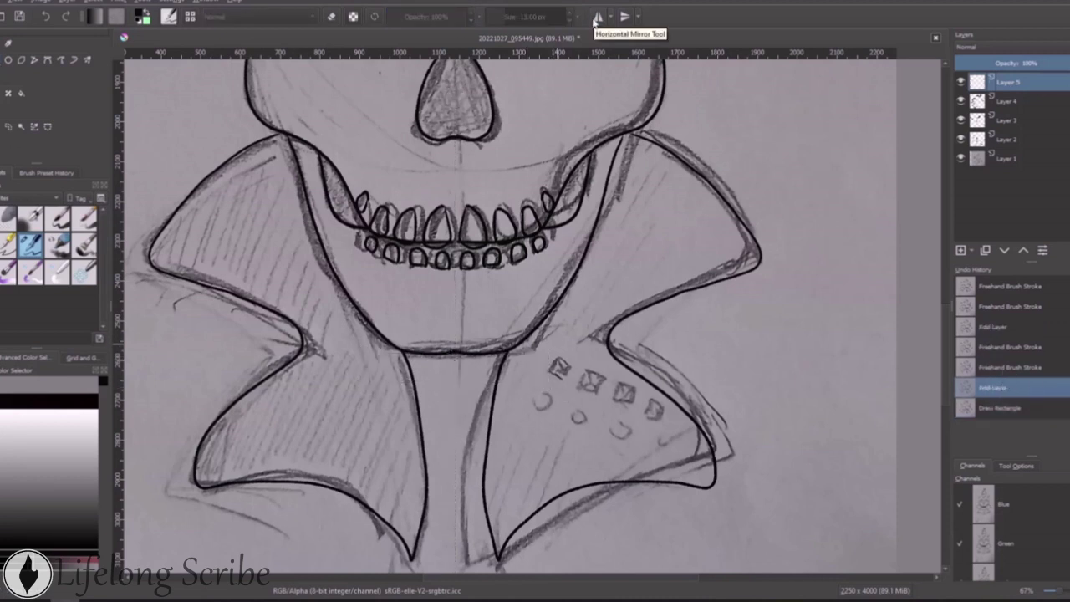
left_click_drag(498, 510, 512, 525)
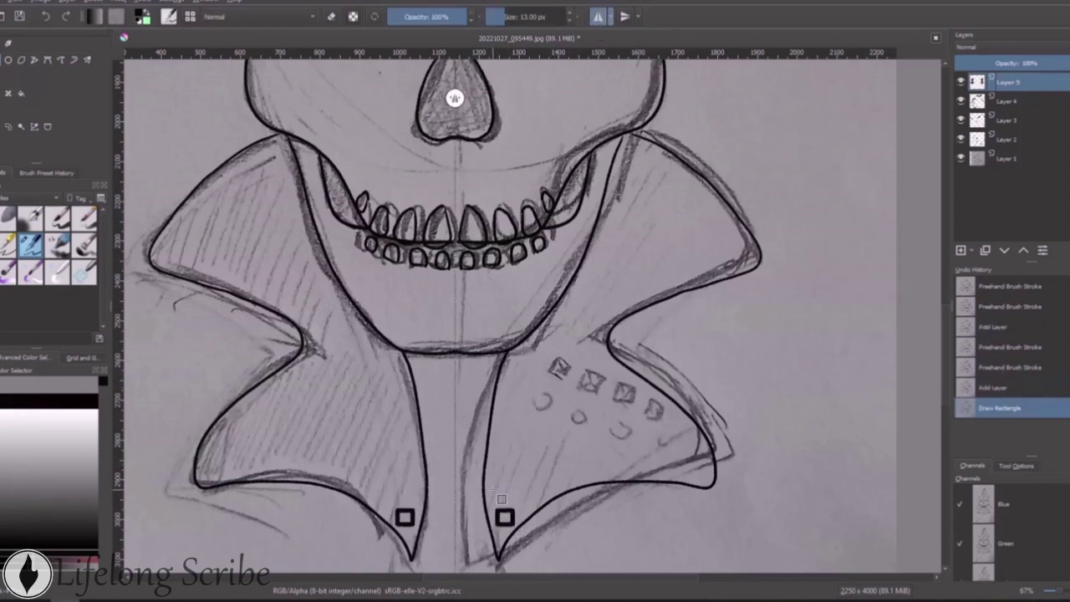
left_click_drag(490, 490, 535, 507)
key("ctrl+z")
key("ctrl+z")
key("ctrl+z")
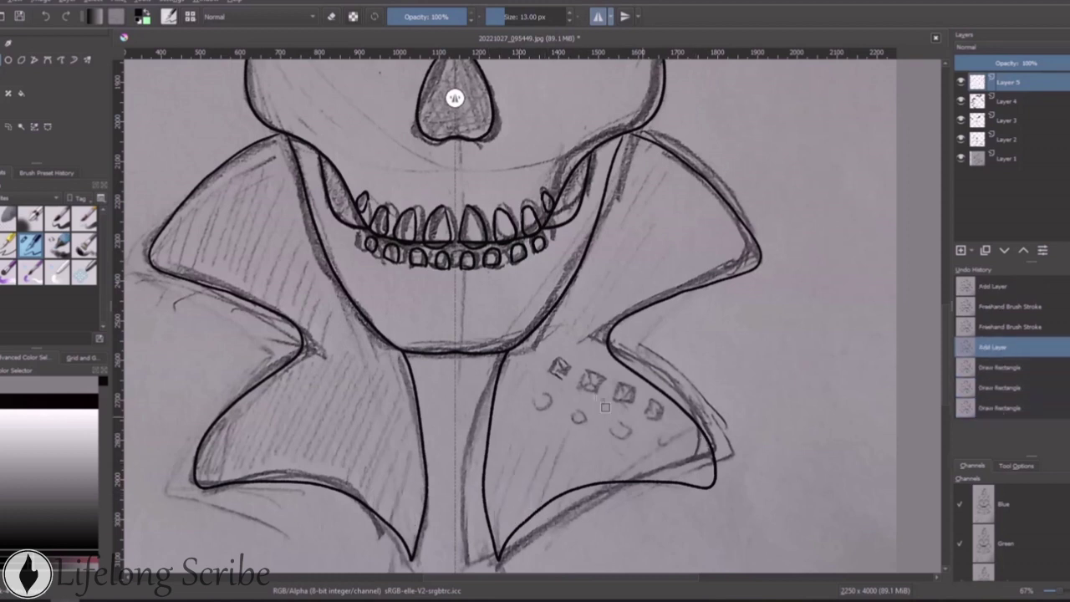
Draw the top row of square studs along the collar and start a second row
left_click_drag(522, 352, 541, 371)
left_click_drag(556, 359, 642, 404)
left_click_drag(655, 405, 700, 447)
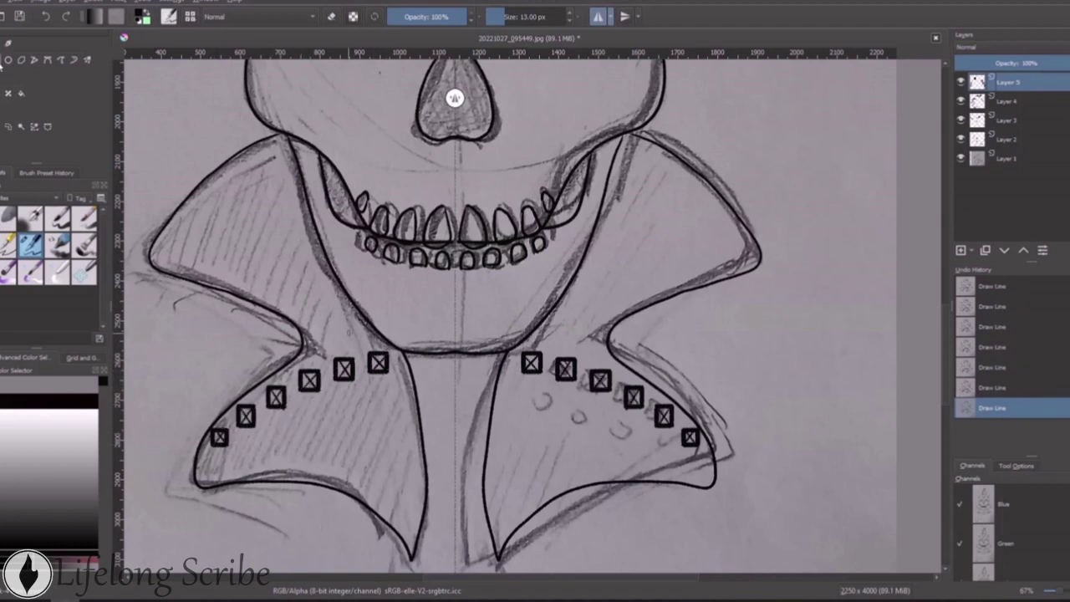
mouse_move(376, 391)
left_mouse_down()
mouse_move(395, 409)
mouse_move(290, 441)
left_mouse_up()
left_click_drag(238, 442, 257, 461)
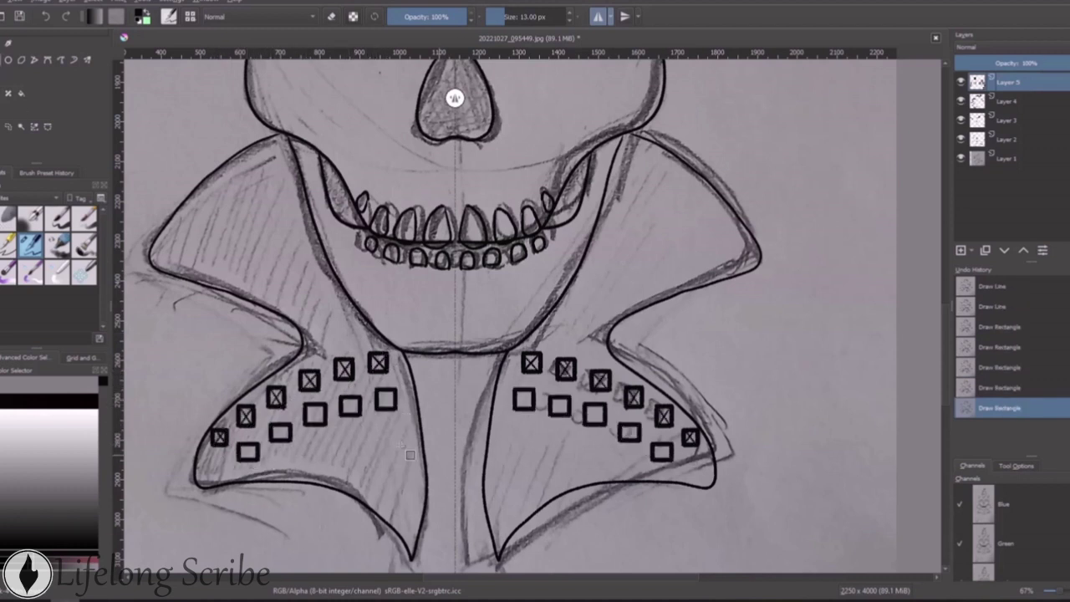
Fill the remaining collar flaps and tips with studs and cross them with diagonal lines
left_click_drag(384, 428, 402, 446)
mouse_move(347, 435)
left_mouse_down()
mouse_move(366, 453)
mouse_move(328, 461)
left_mouse_up()
mouse_move(395, 465)
left_mouse_down()
mouse_move(414, 484)
mouse_move(414, 517)
left_mouse_up()
left_click_drag(277, 457, 296, 474)
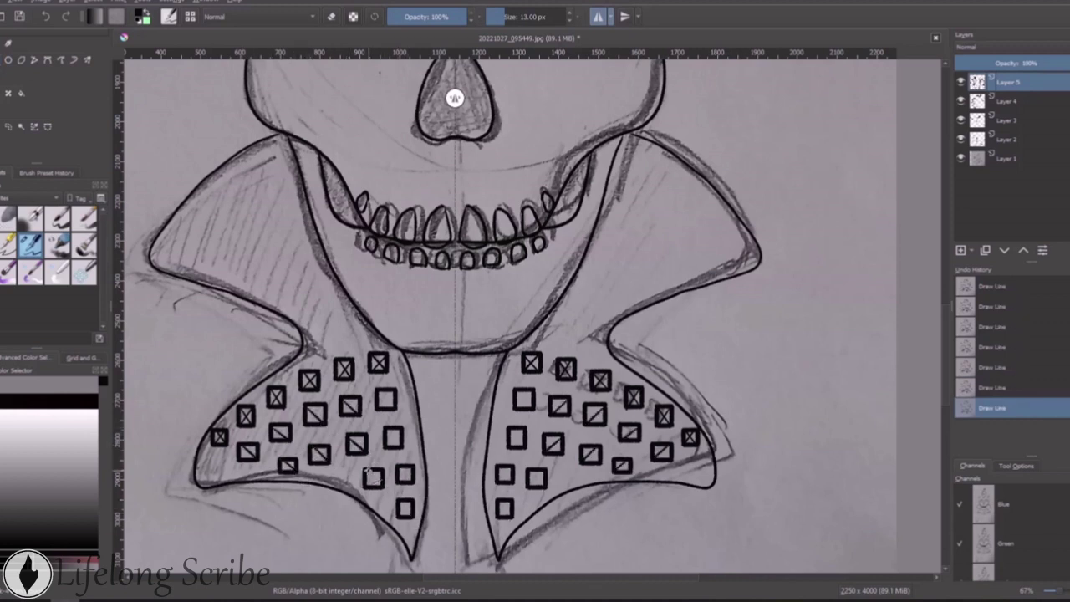
left_click_drag(241, 445, 294, 472)
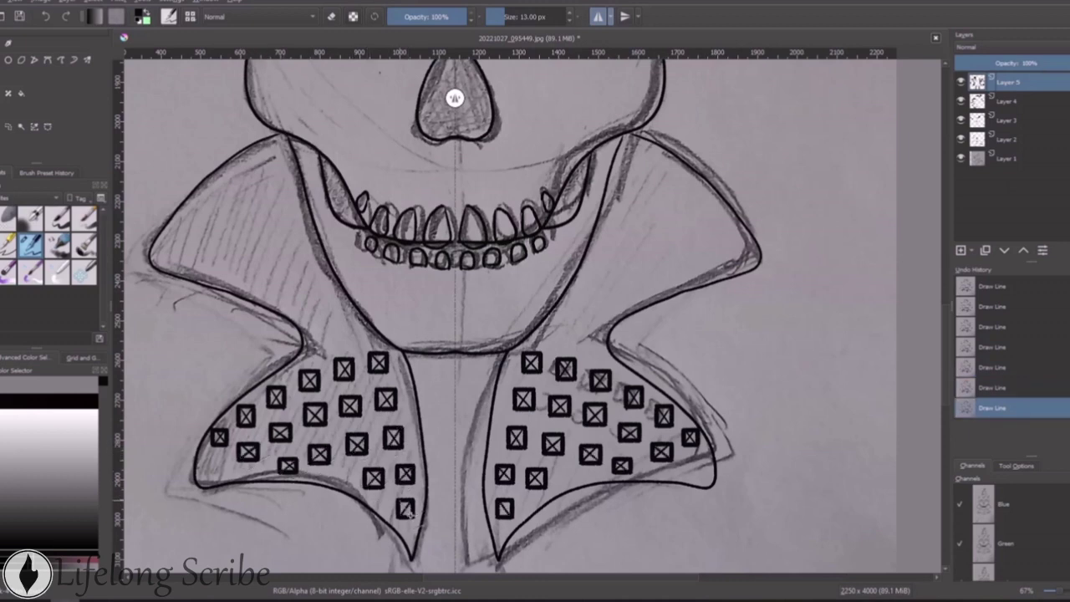
key("minus")
key("minus")
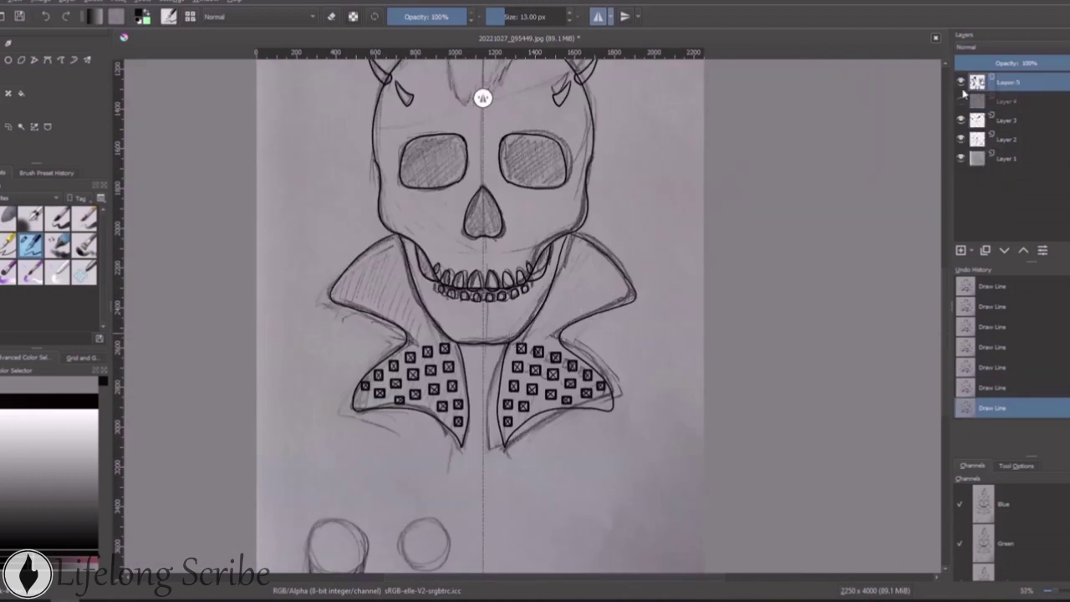
Rename the layers to jacket, hair, lower jacket teeth and skull
key("minus")
double_click(1009, 82)
type("Jacket")
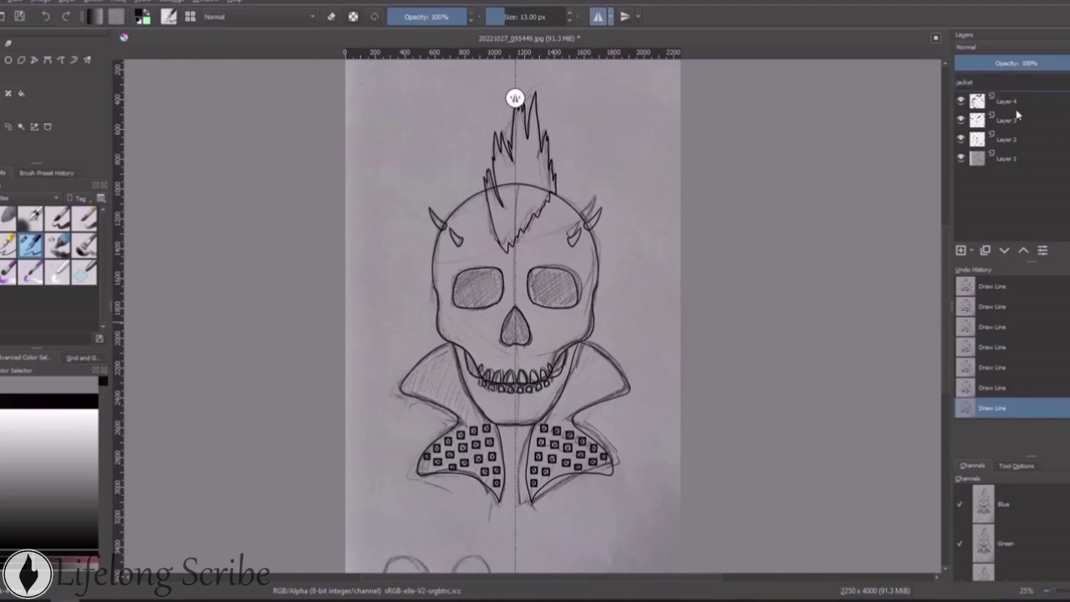
key("Return")
double_click(1010, 101)
type("hair")
key("Return")
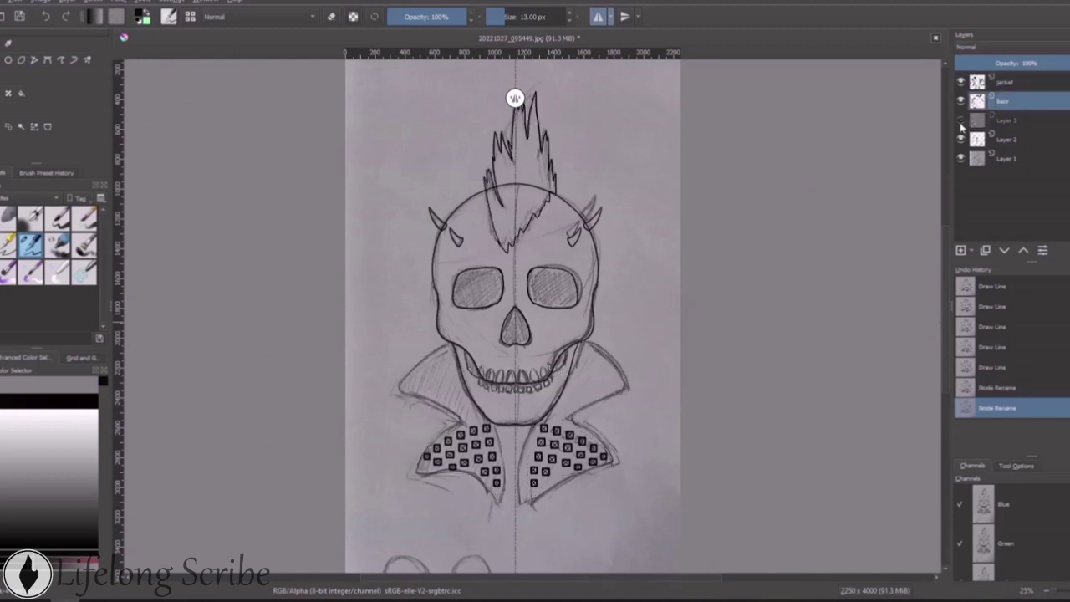
double_click(1010, 120)
type("lower jacket text")
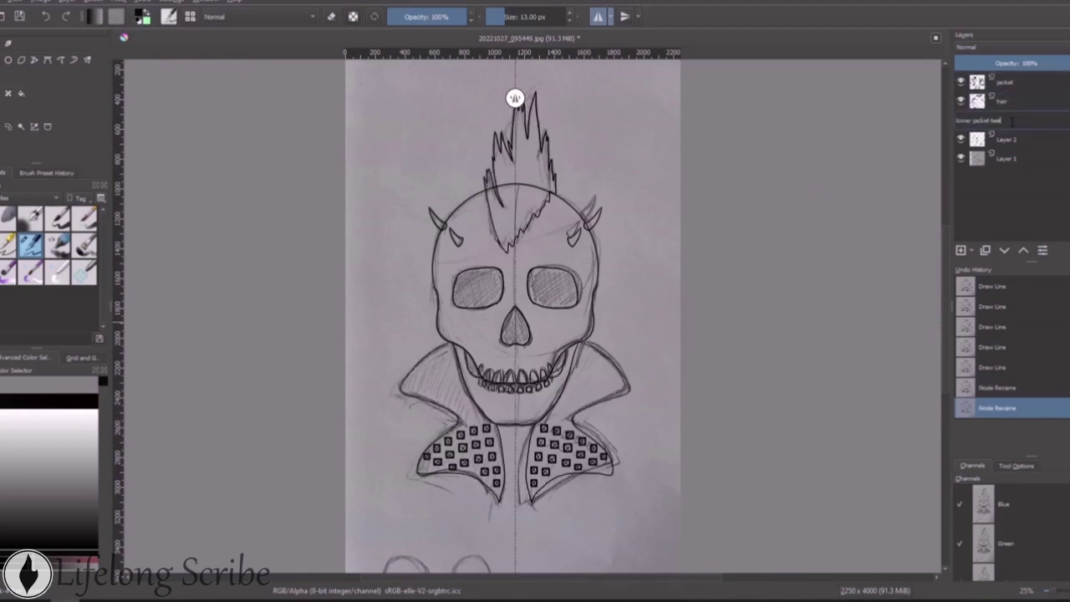
type("h")
key("Return")
double_click(1007, 138)
type("skull")
key("Return")
key("1")
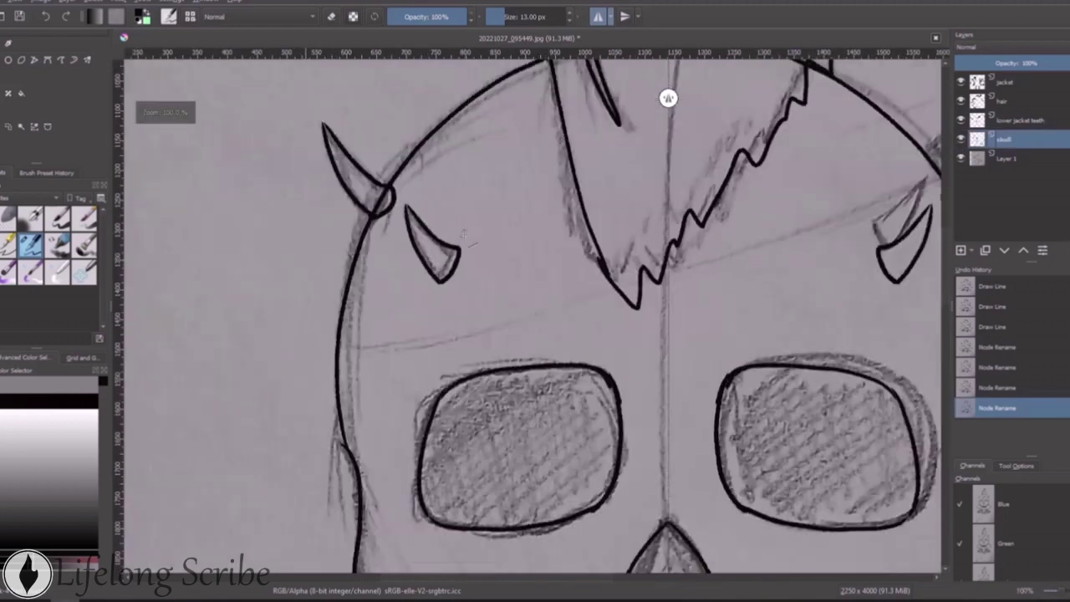
Add a new layer named horn and ink mirrored horns on it
key("minus")
key("Insert")
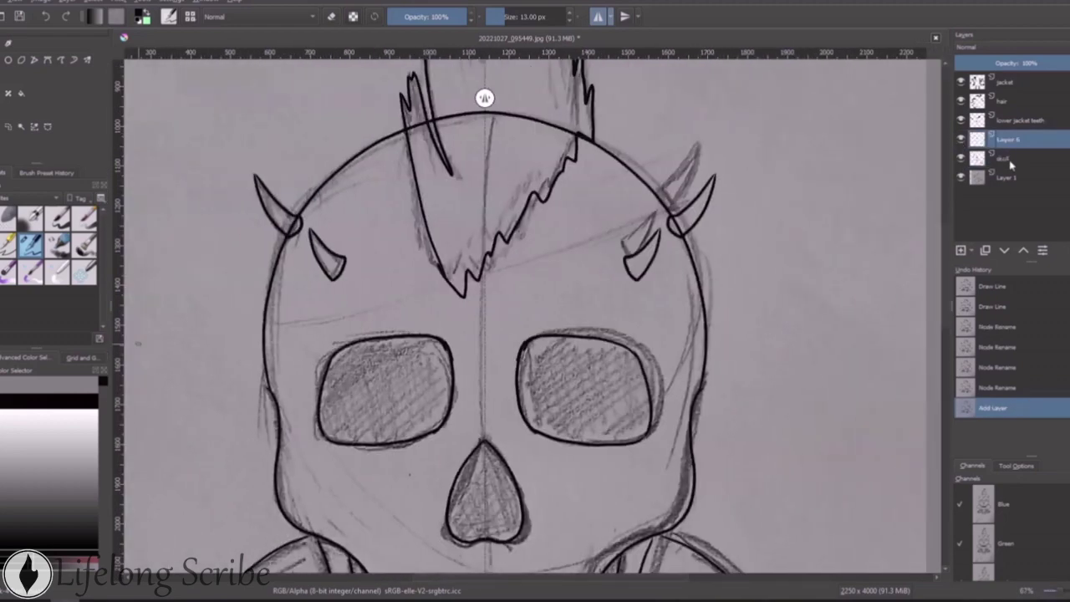
left_click_drag(256, 175, 285, 209)
left_click_drag(310, 227, 326, 269)
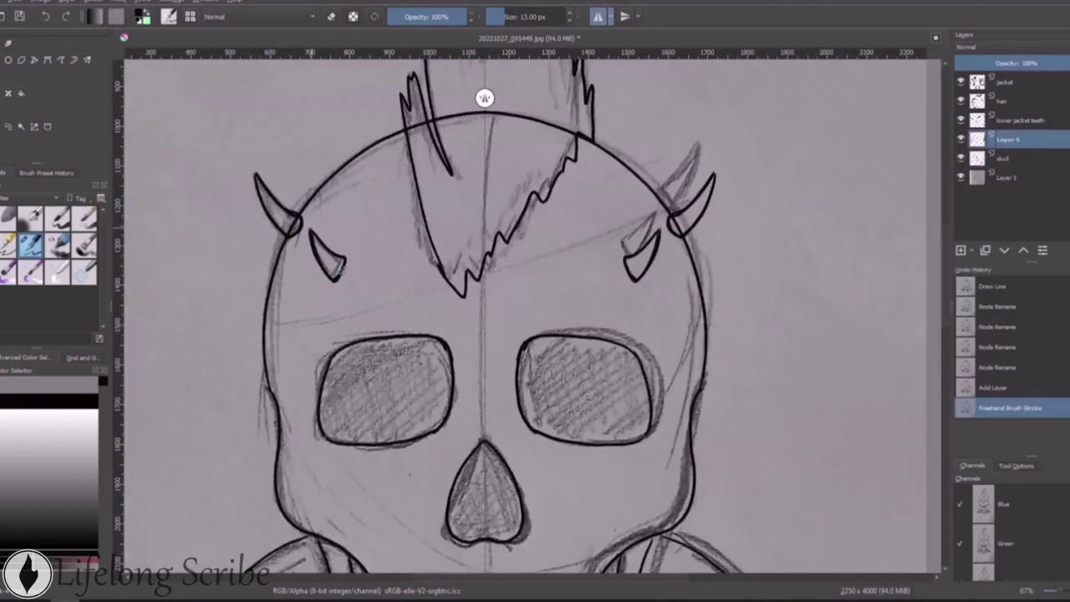
key("ctrl+z")
double_click(1014, 140)
type("horn")
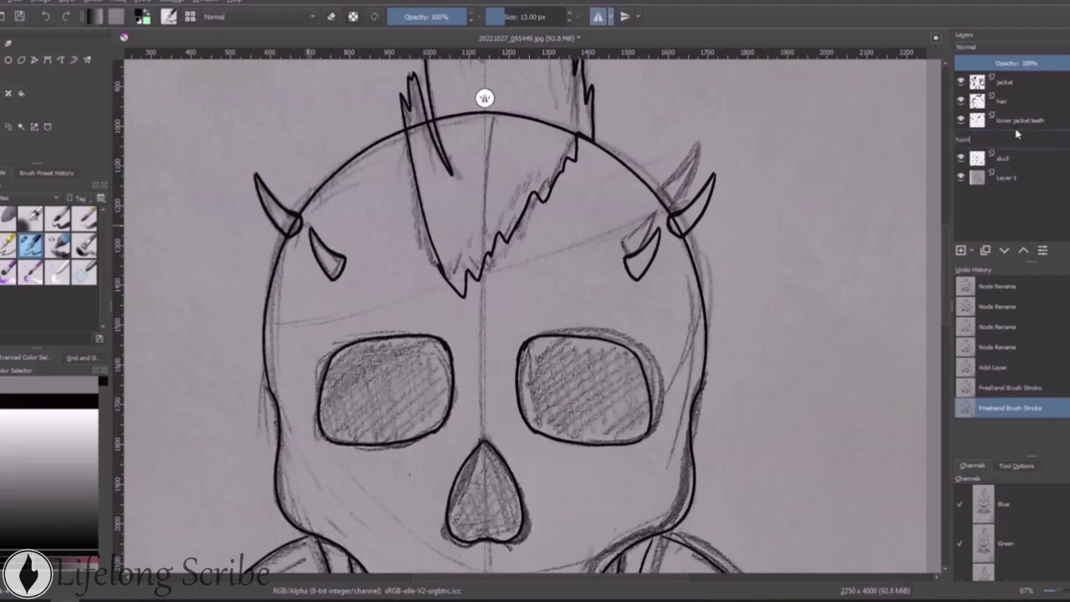
Erase the old horns from the skull layer
left_click(996, 166)
key("e")
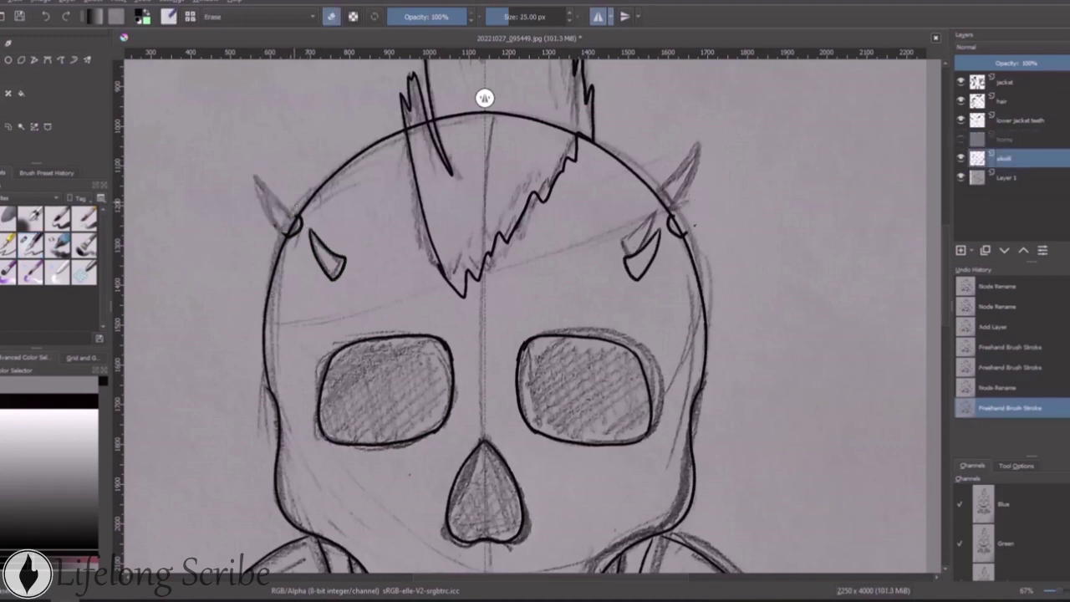
left_click_drag(256, 174, 343, 276)
key("e")
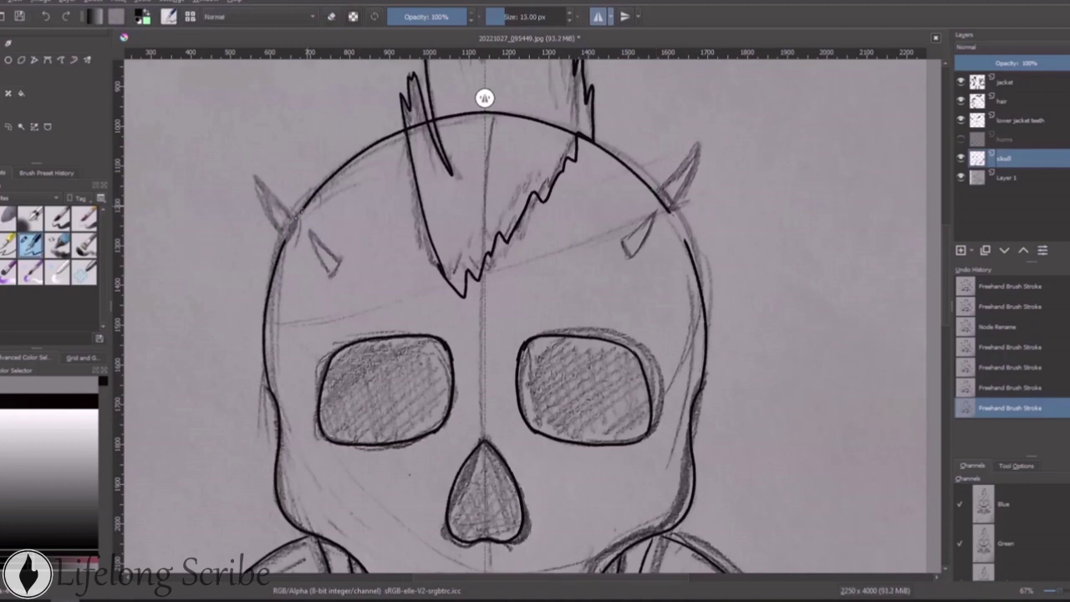
scroll(301, 227, "up", 5)
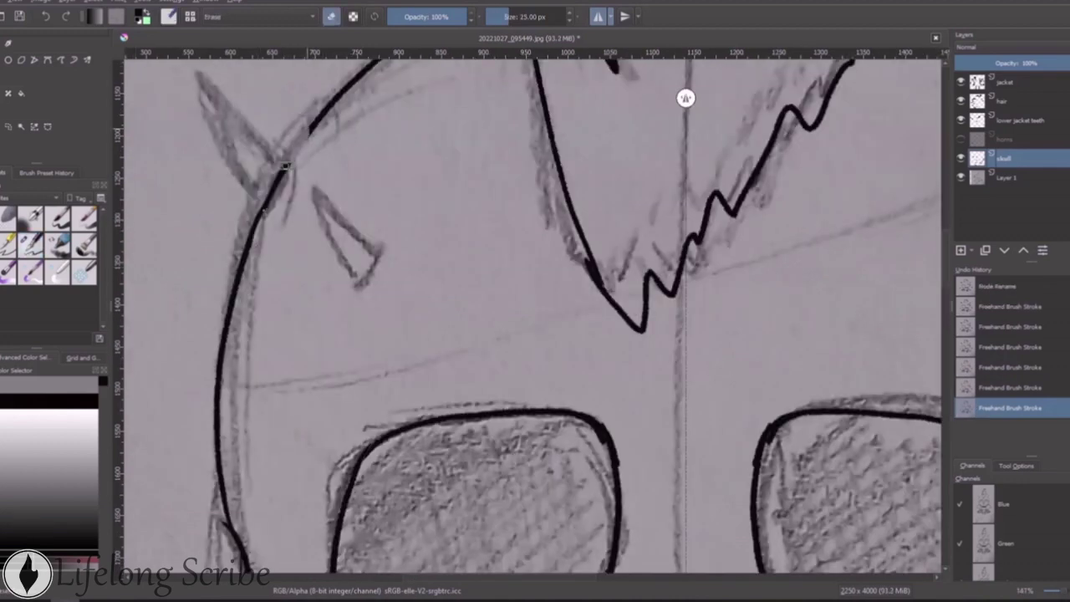
scroll(517, 316, "down", 4)
scroll(516, 316, "down", 1)
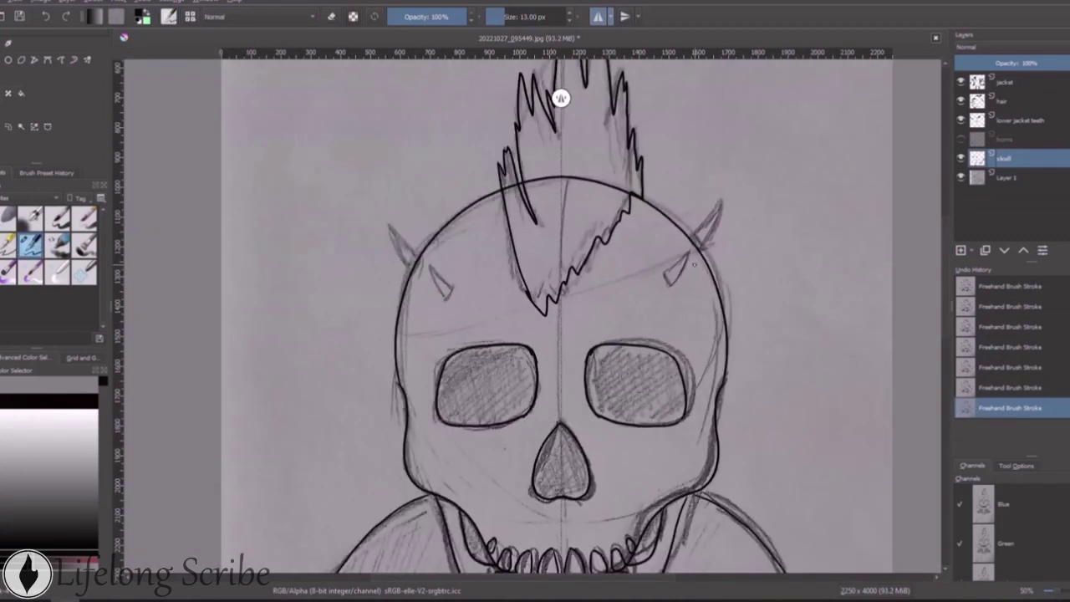
Show the horns layer, duplicate the skull layer and hide the original
left_click(961, 138)
left_click(985, 250)
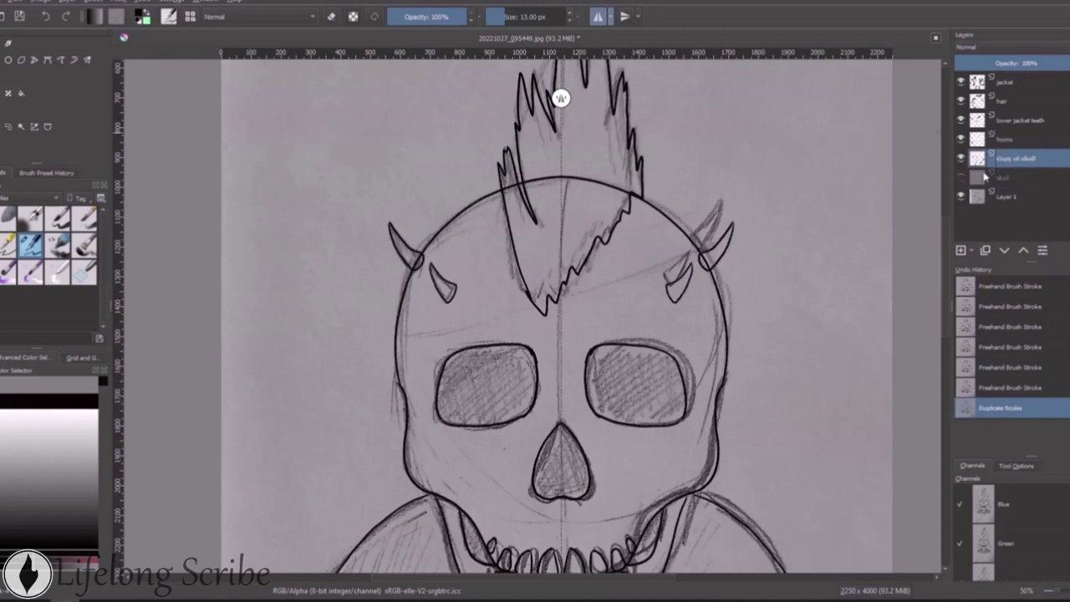
left_click(961, 177)
key("e")
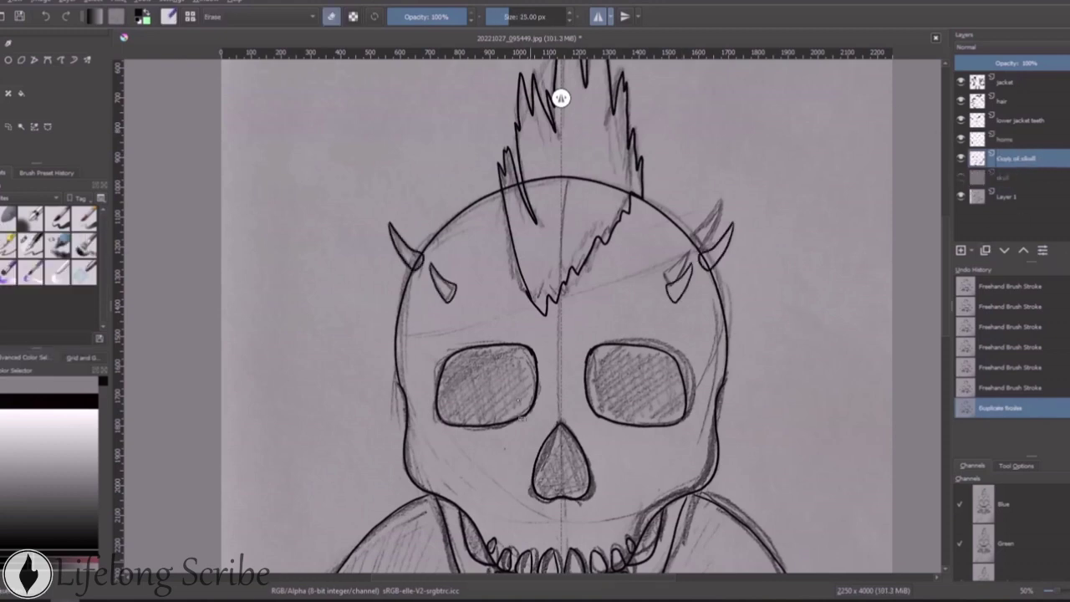
scroll(573, 214, "up", 2)
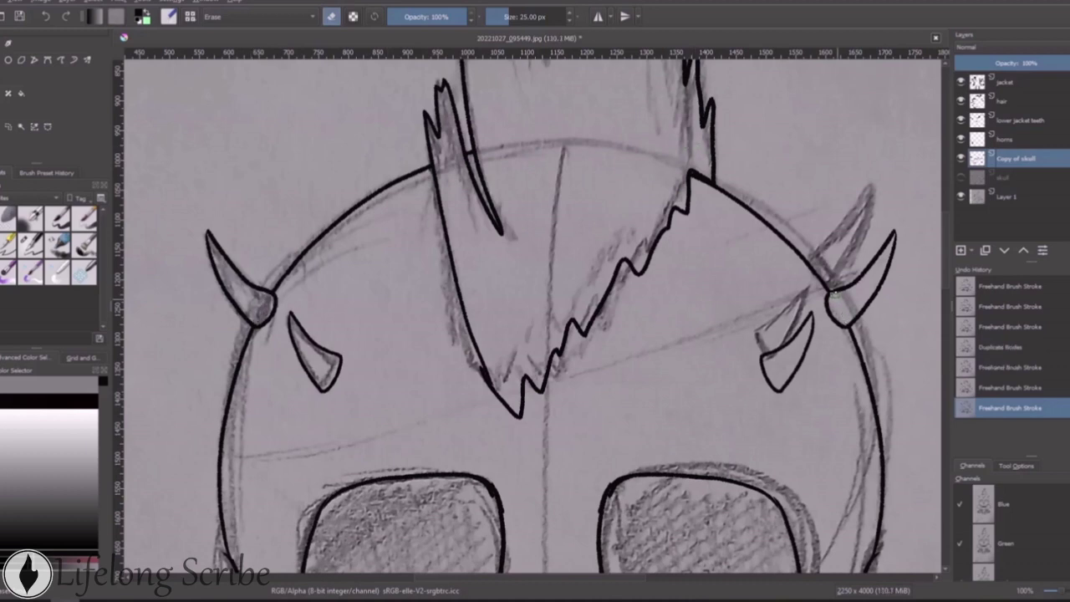
scroll(564, 249, "down", 3)
Hide the pencil sketch and add a layer named background beneath the line art
left_click(961, 196)
left_click(961, 250)
left_click(1004, 250)
double_click(1004, 177)
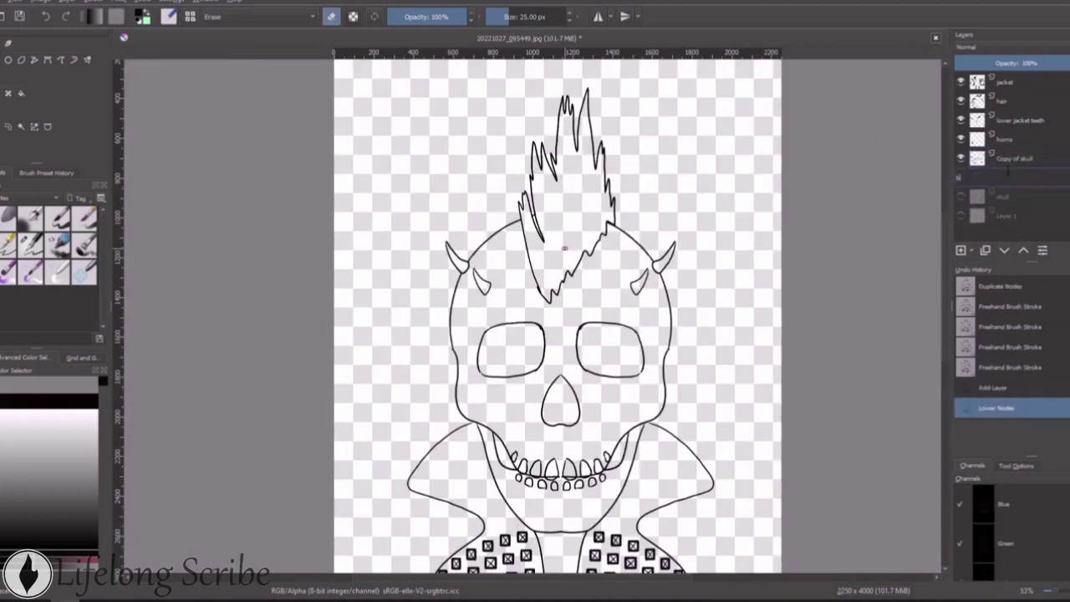
type("background")
key("Return")
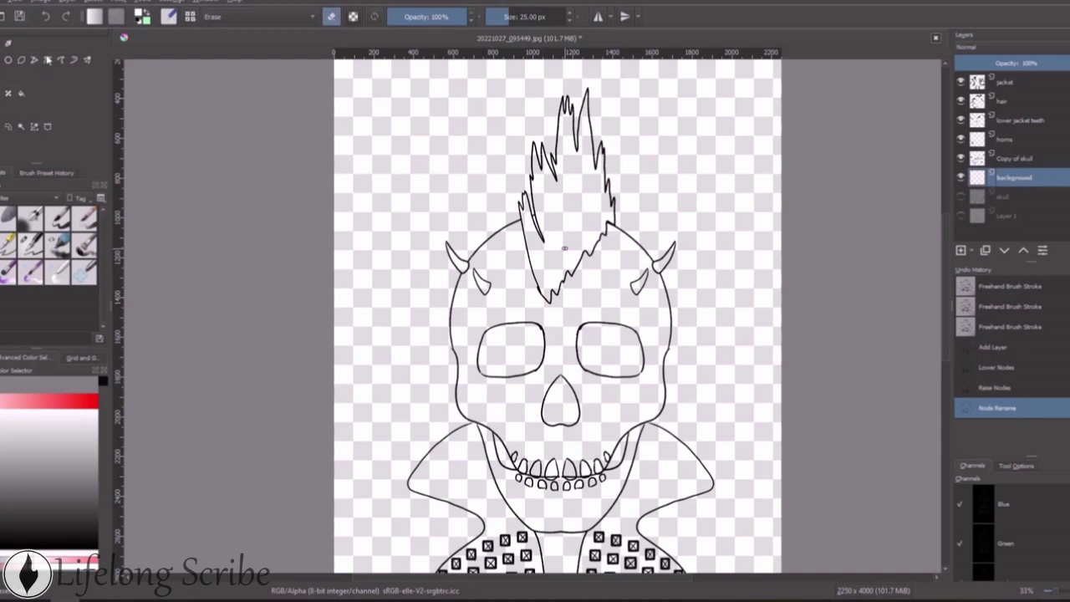
Fill the background layer white using flood fill and a huge brush, then add Layer 8 above
key("f")
left_click(564, 249)
left_click(318, 155)
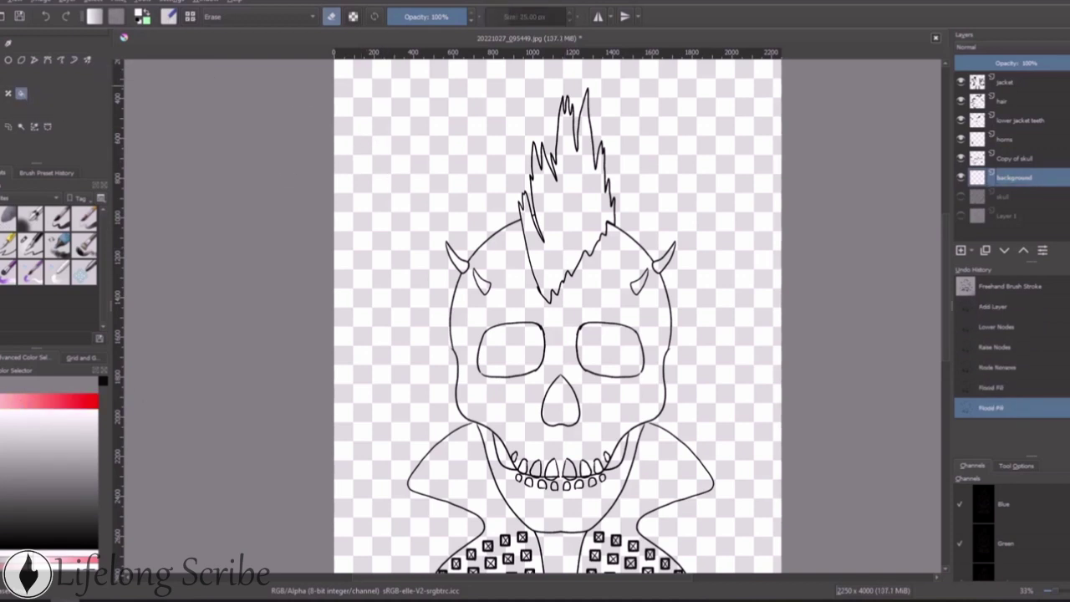
key("b")
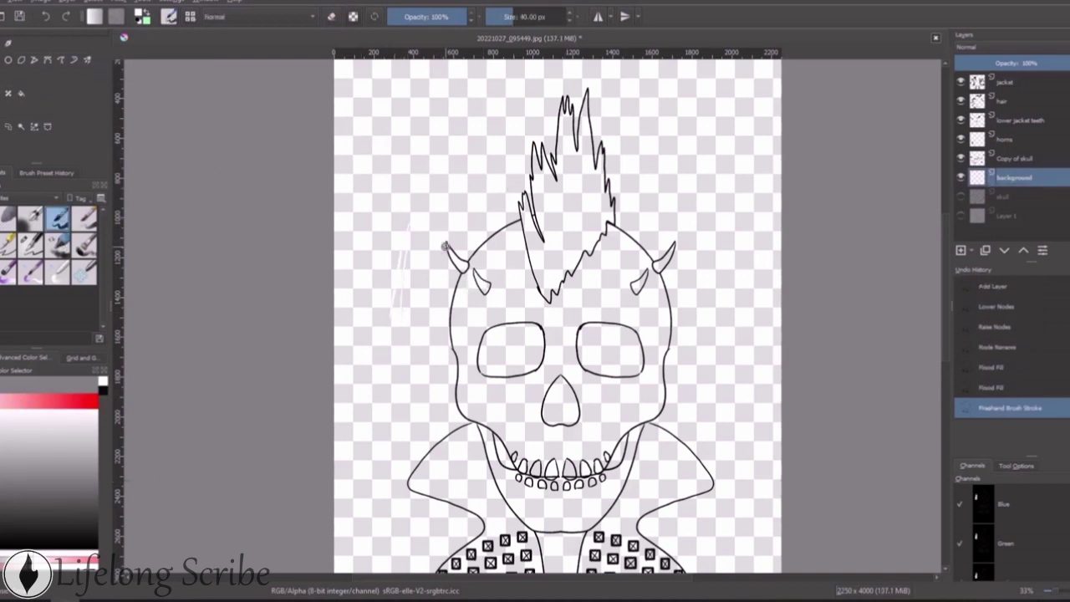
key("minus")
mouse_move(393, 138)
left_mouse_down()
mouse_move(406, 282)
mouse_move(452, 426)
mouse_move(547, 436)
mouse_move(508, 485)
mouse_move(586, 351)
mouse_move(550, 172)
mouse_move(631, 191)
mouse_move(585, 334)
left_mouse_up()
key("plus")
key("plus")
key("plus")
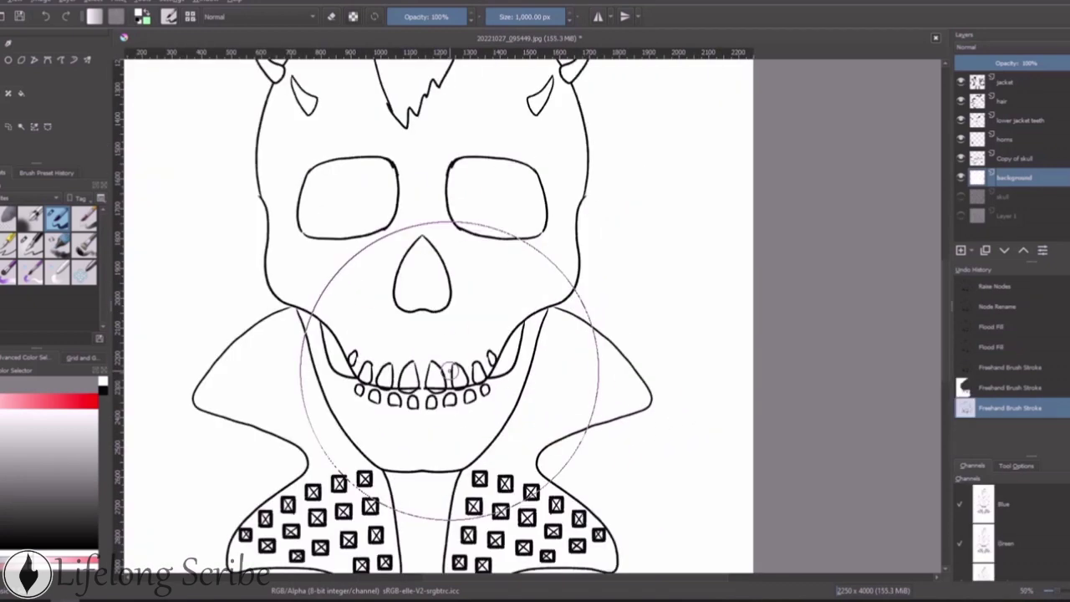
left_click(961, 250)
Brush pale pink over the cheeks, nose area, jaw and right side, with test dabs in the left margin
left_click_drag(298, 203, 199, 184)
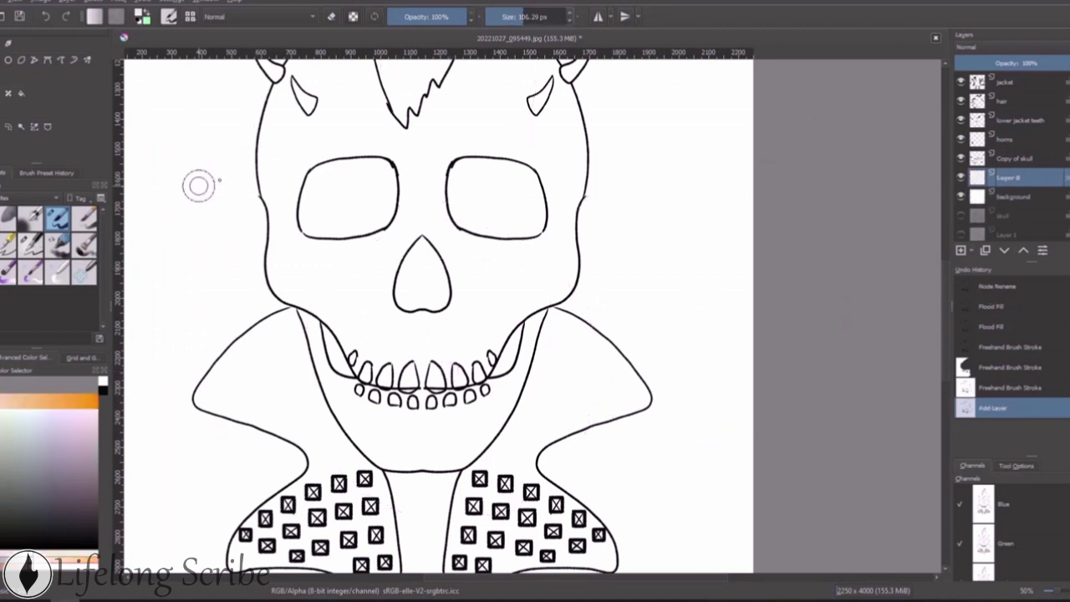
left_click_drag(370, 266, 368, 328)
left_click_drag(280, 177, 283, 267)
left_click_drag(170, 211, 170, 272)
left_click_drag(206, 190, 205, 216)
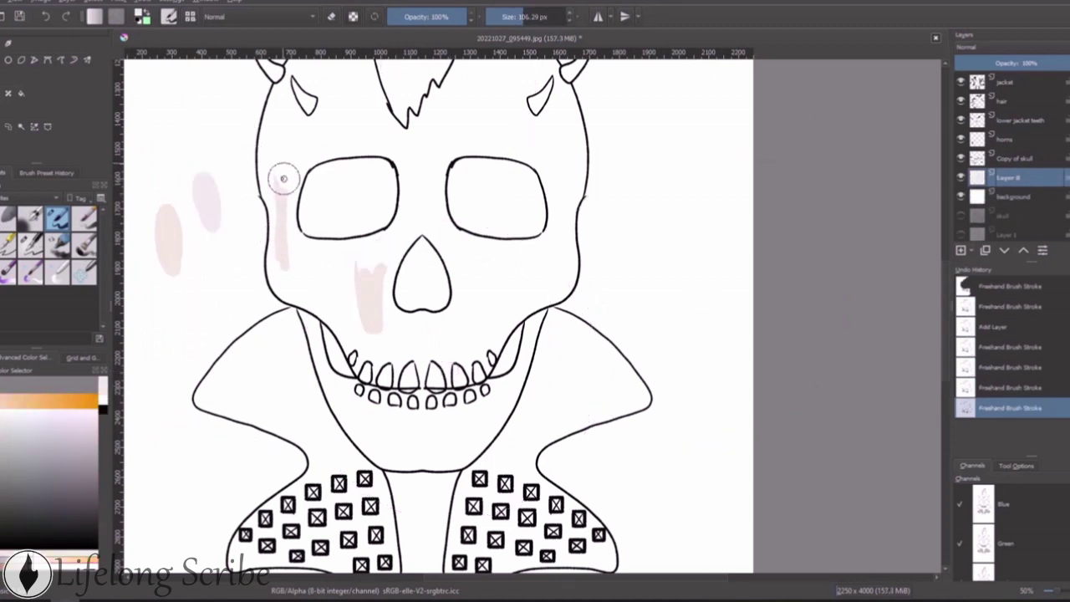
mouse_move(282, 176)
left_mouse_down()
mouse_move(280, 268)
mouse_move(308, 296)
mouse_move(630, 281)
left_mouse_up()
key("plus")
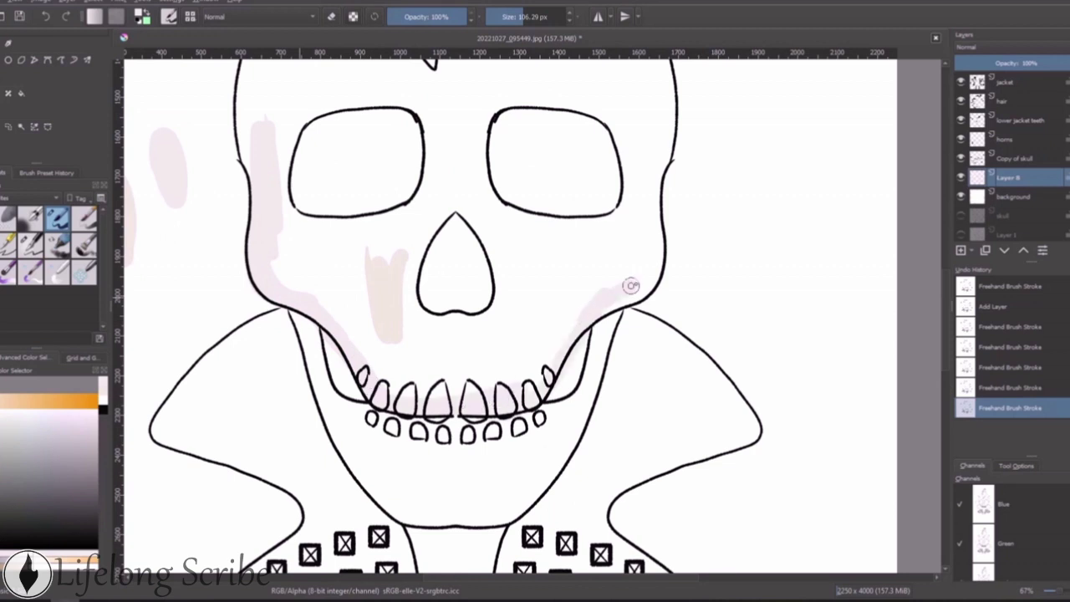
left_click_drag(661, 142, 622, 277)
left_click_drag(619, 225, 510, 376)
mouse_move(414, 209)
left_mouse_down()
mouse_move(442, 192)
mouse_move(281, 210)
mouse_move(406, 363)
mouse_move(468, 318)
mouse_move(549, 100)
mouse_move(489, 205)
left_mouse_up()
Extend the pale pink base coat across the cranium and down to the chin
left_click_drag(305, 124, 410, 90)
scroll(418, 92, "up", 3)
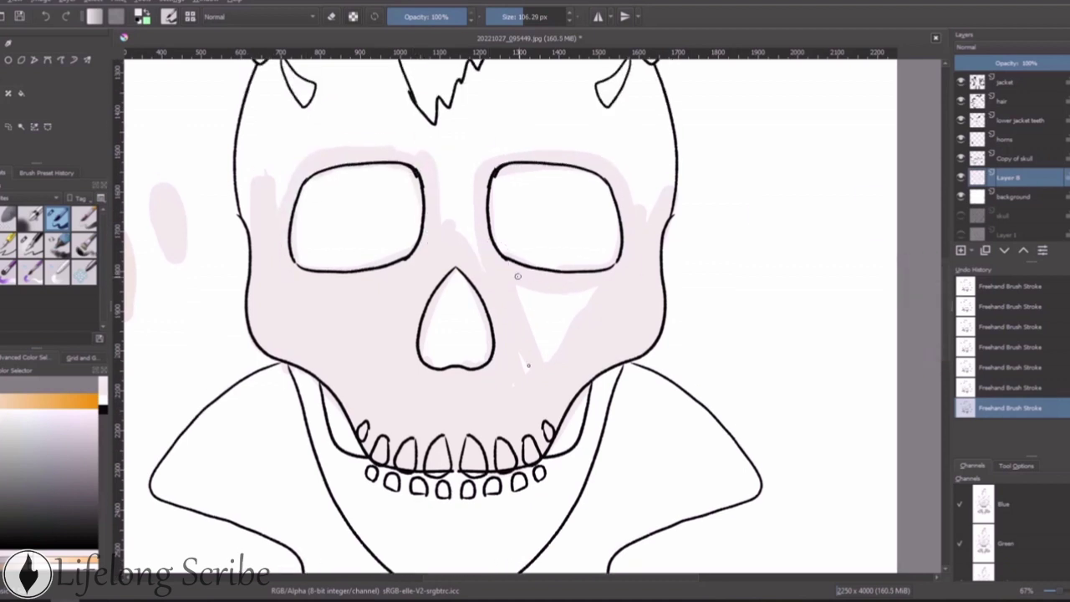
mouse_move(535, 360)
left_mouse_down()
mouse_move(466, 158)
mouse_move(610, 393)
mouse_move(537, 490)
mouse_move(371, 513)
mouse_move(490, 521)
left_mouse_up()
scroll(535, 535, "down", 5)
mouse_move(551, 427)
left_mouse_down()
mouse_move(368, 385)
mouse_move(474, 440)
left_mouse_up()
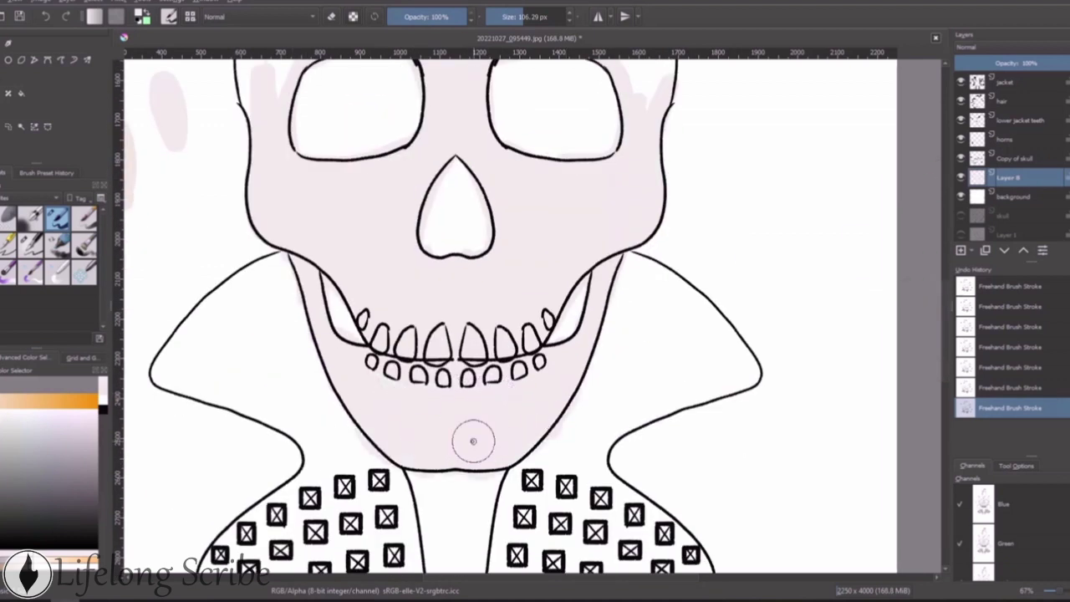
scroll(473, 440, "up", 6)
scroll(535, 334, "up", 6)
mouse_move(652, 360)
left_mouse_down()
mouse_move(586, 151)
mouse_move(421, 310)
mouse_move(461, 301)
mouse_move(569, 203)
mouse_move(561, 294)
mouse_move(241, 334)
mouse_move(393, 217)
mouse_move(358, 129)
mouse_move(349, 318)
mouse_move(250, 348)
left_mouse_up()
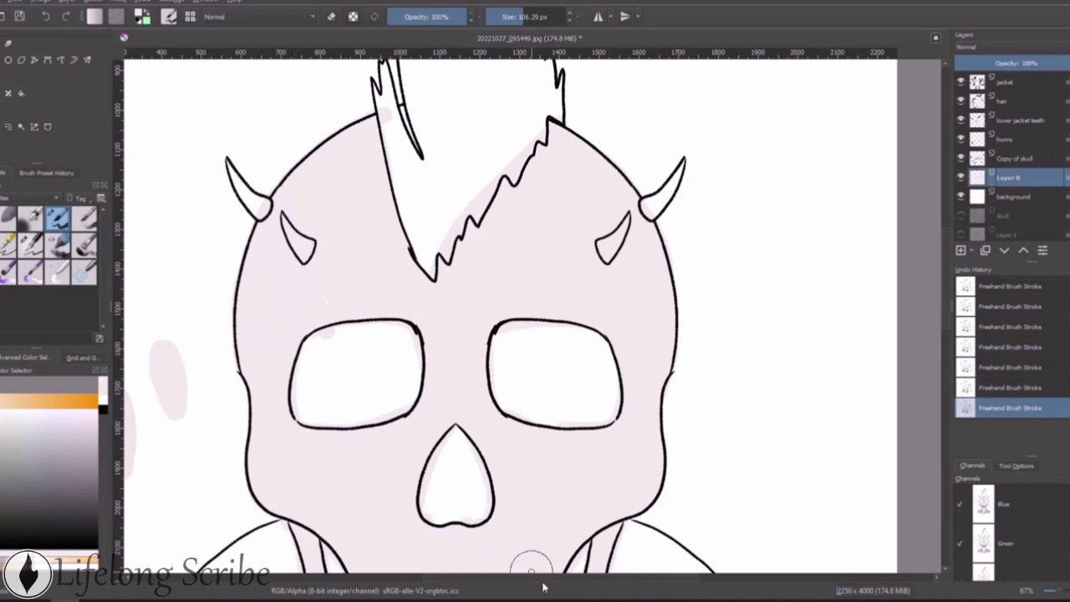
scroll(542, 581, "left", 3)
key("slash")
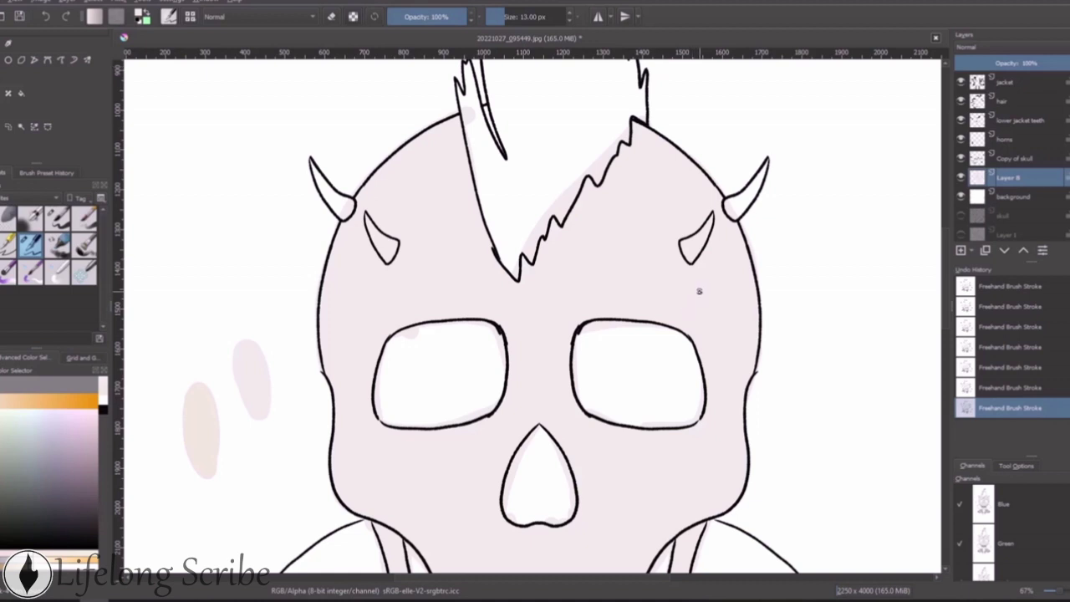
Pick a soft brush preset, sample the pale pink and restore history to the latest stroke
key("slash")
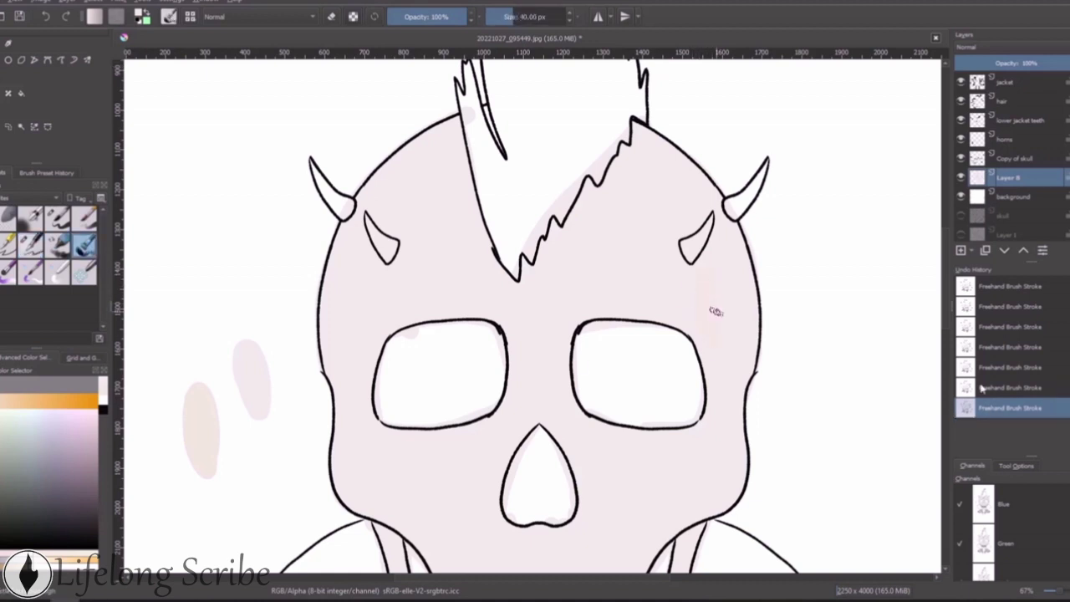
key("slash")
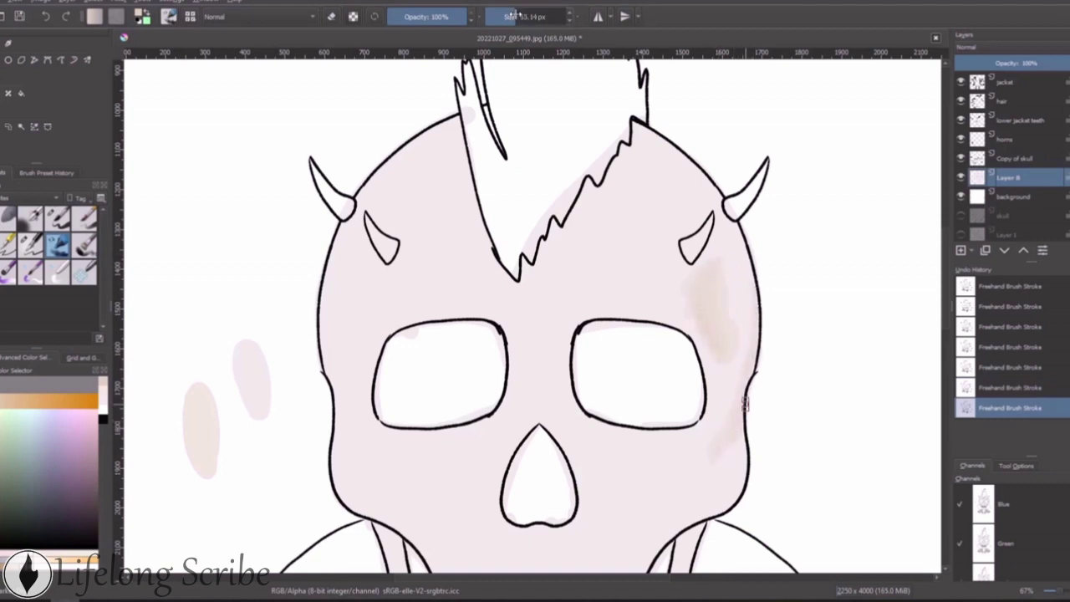
scroll(947, 337, "down", 3)
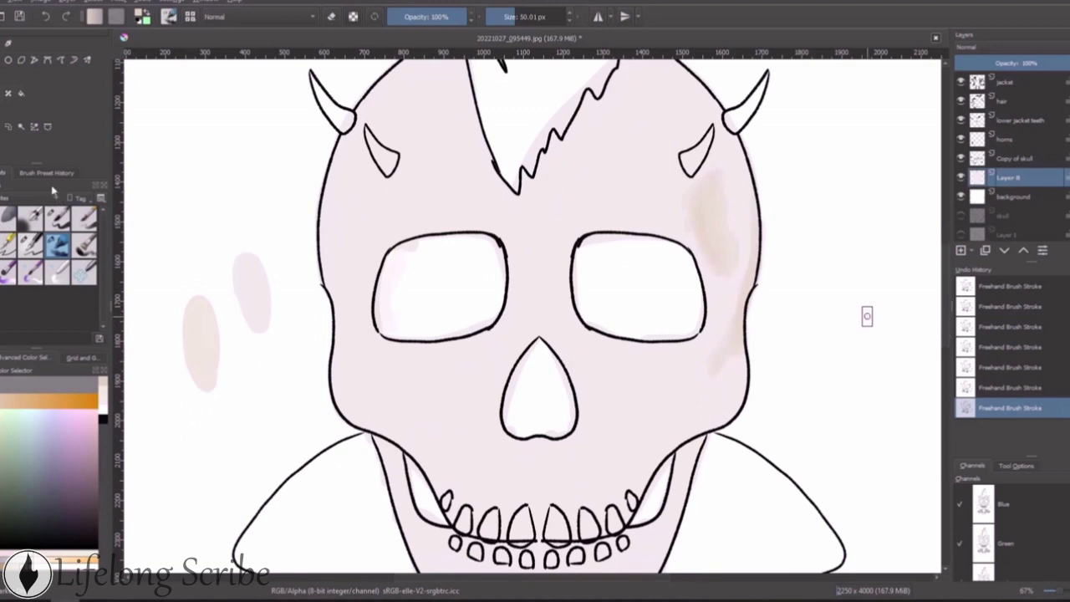
left_click(247, 280, "ctrl")
left_click(1012, 306)
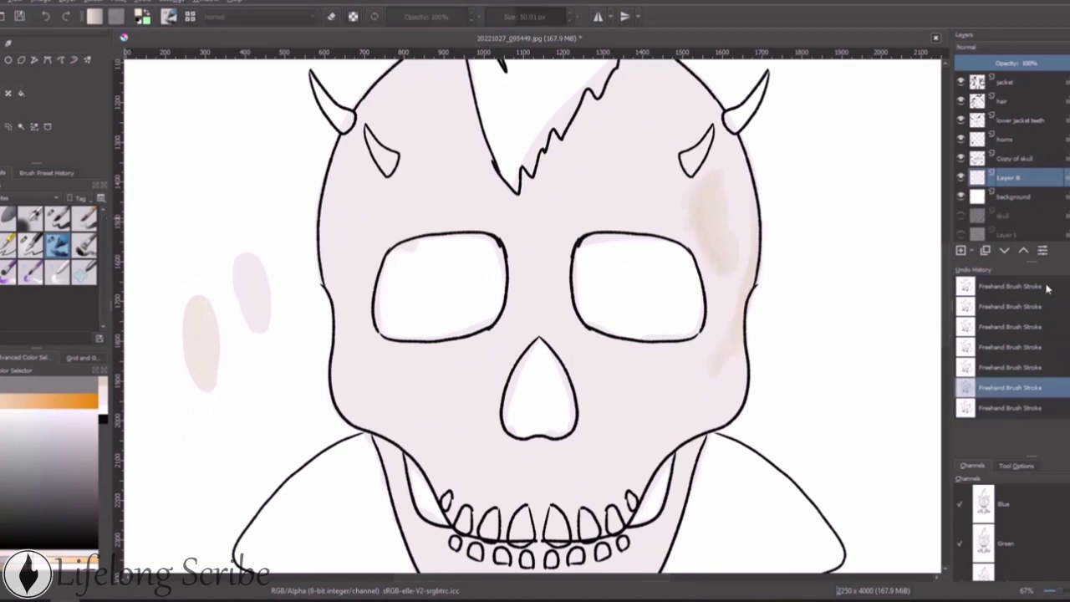
left_click(1055, 346)
left_click(30, 244)
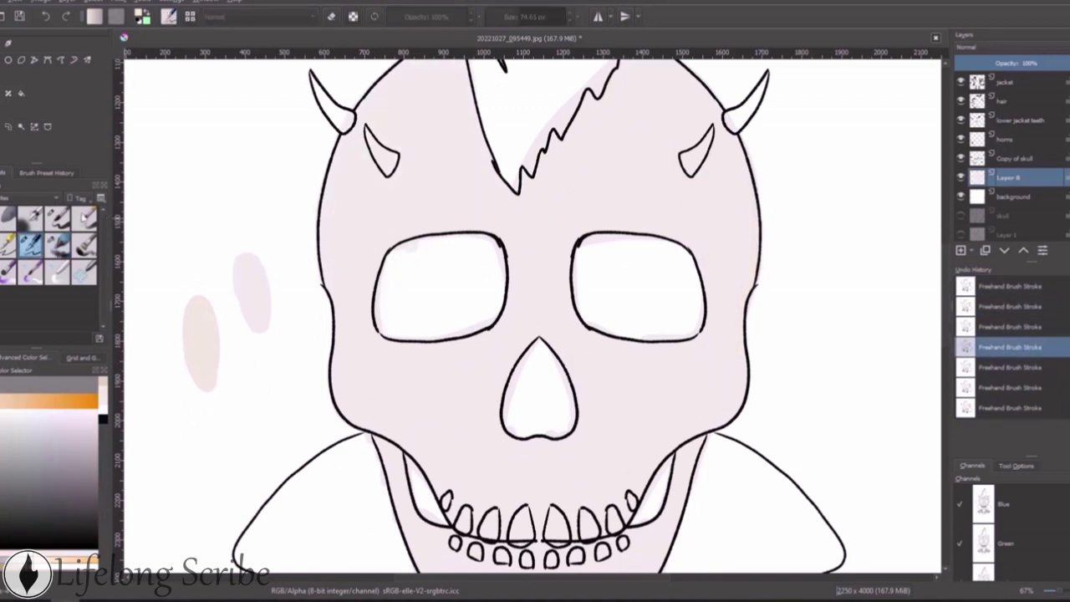
key("/")
key("ctrl+shift+z")
key("ctrl+shift+z")
key("ctrl+shift+z")
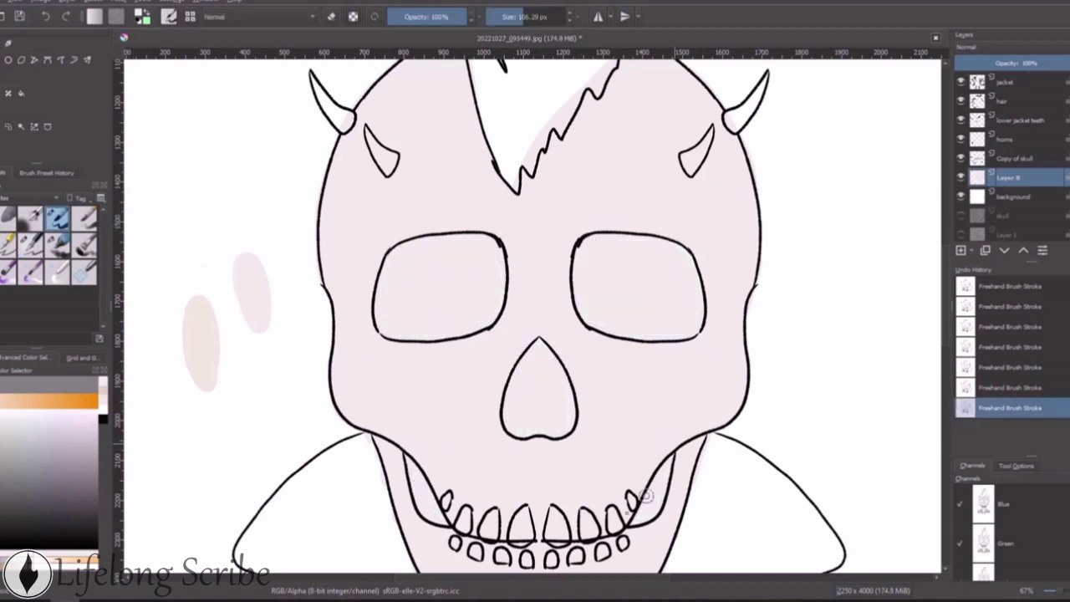
Test beige and grey dabs in the margin, then shade the skull's right edge soft grey
left_click_drag(224, 166, 194, 239)
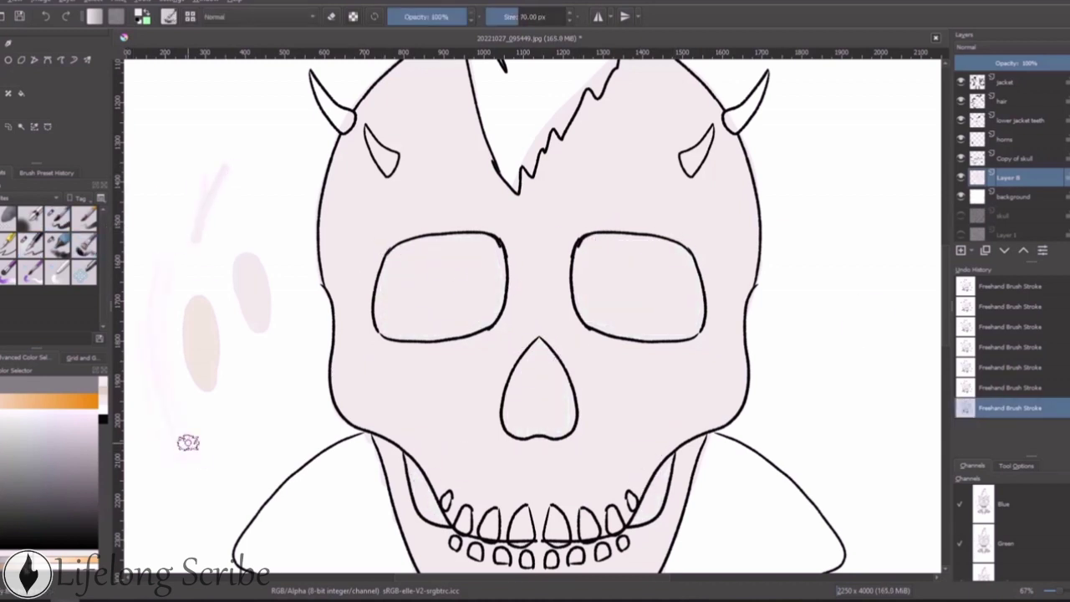
left_click_drag(238, 415, 241, 430)
left_click_drag(728, 210, 725, 289)
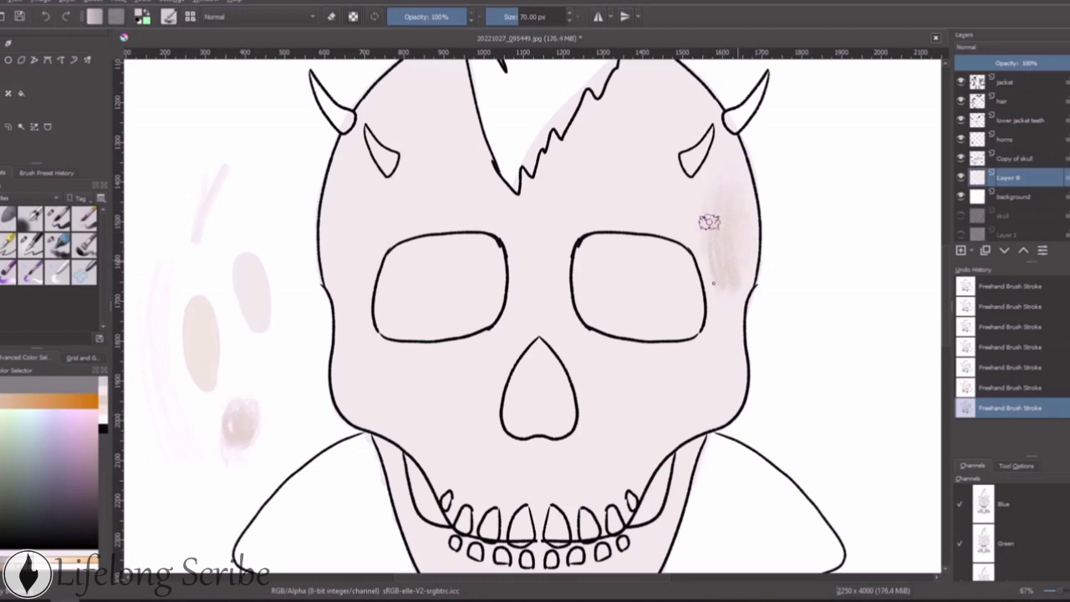
key("ctrl+z")
left_click(59, 246)
left_click_drag(251, 393, 230, 443)
left_click_drag(289, 343, 293, 393)
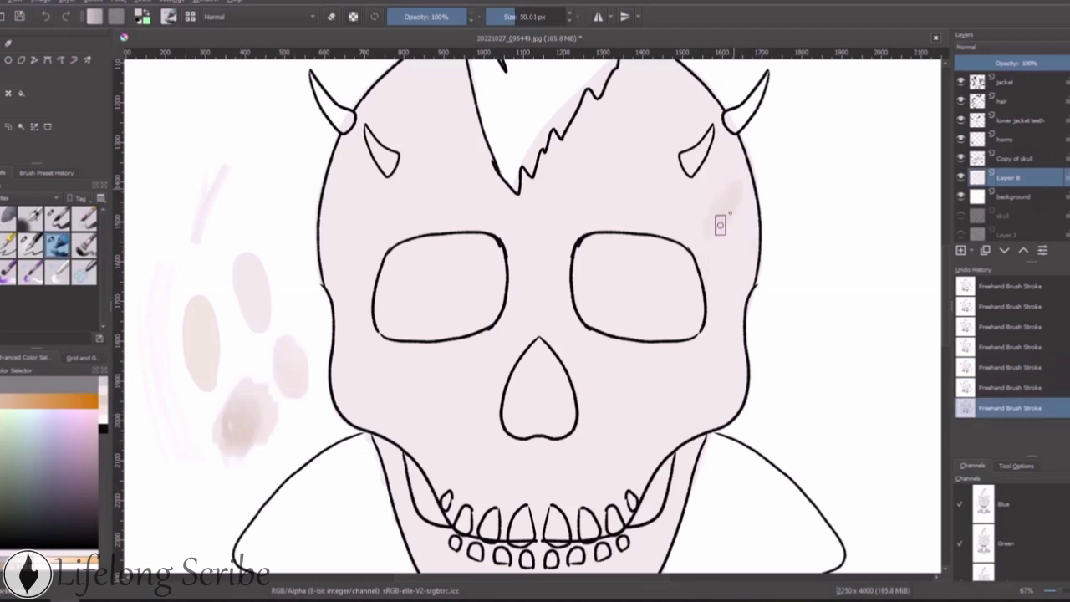
left_click_drag(720, 224, 737, 163)
left_click_drag(734, 295, 740, 372)
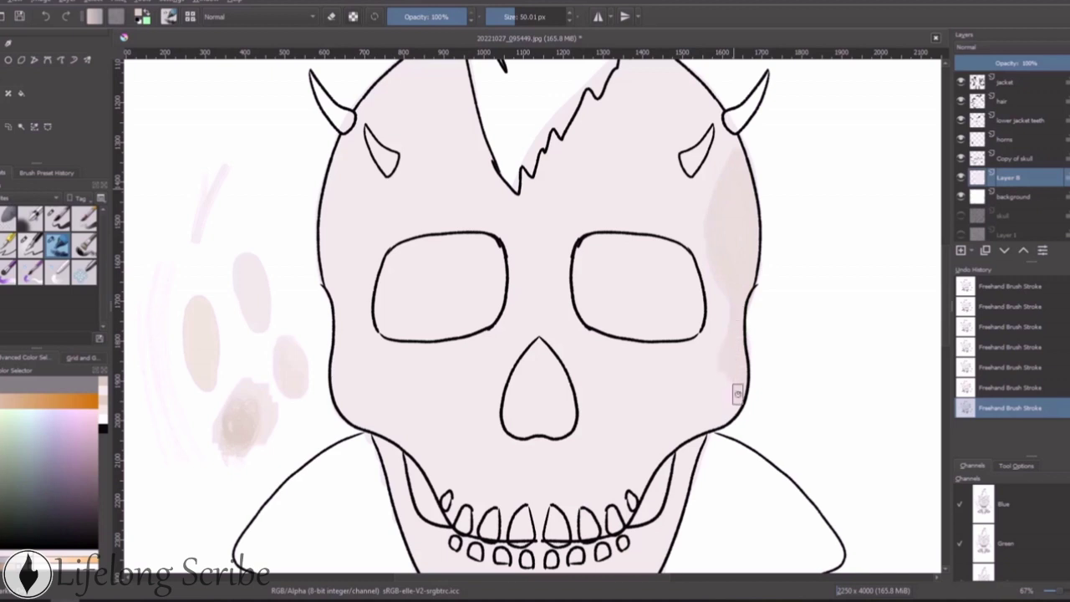
Shade beige beneath the left eye socket and faintly above the upper teeth
left_click_drag(739, 255, 652, 67)
scroll(945, 284, "up", 3)
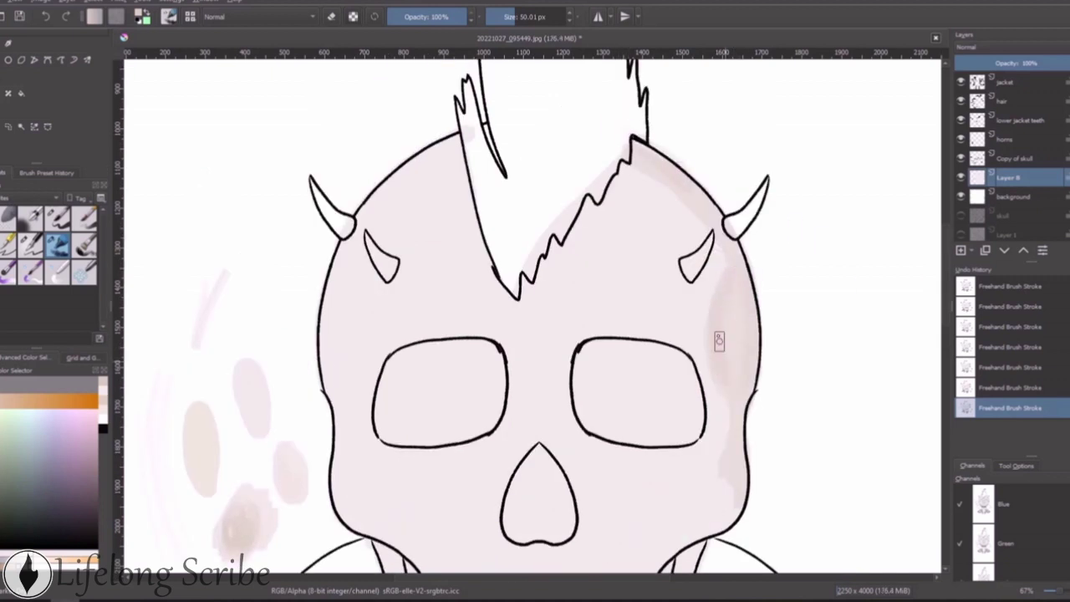
scroll(788, 317, "down", 6)
mouse_move(599, 280)
left_mouse_down()
mouse_move(653, 282)
mouse_move(594, 350)
left_mouse_up()
mouse_move(406, 264)
left_mouse_down()
mouse_move(507, 231)
mouse_move(509, 176)
left_mouse_up()
mouse_move(620, 402)
left_mouse_down()
mouse_move(627, 418)
mouse_move(570, 414)
left_mouse_up()
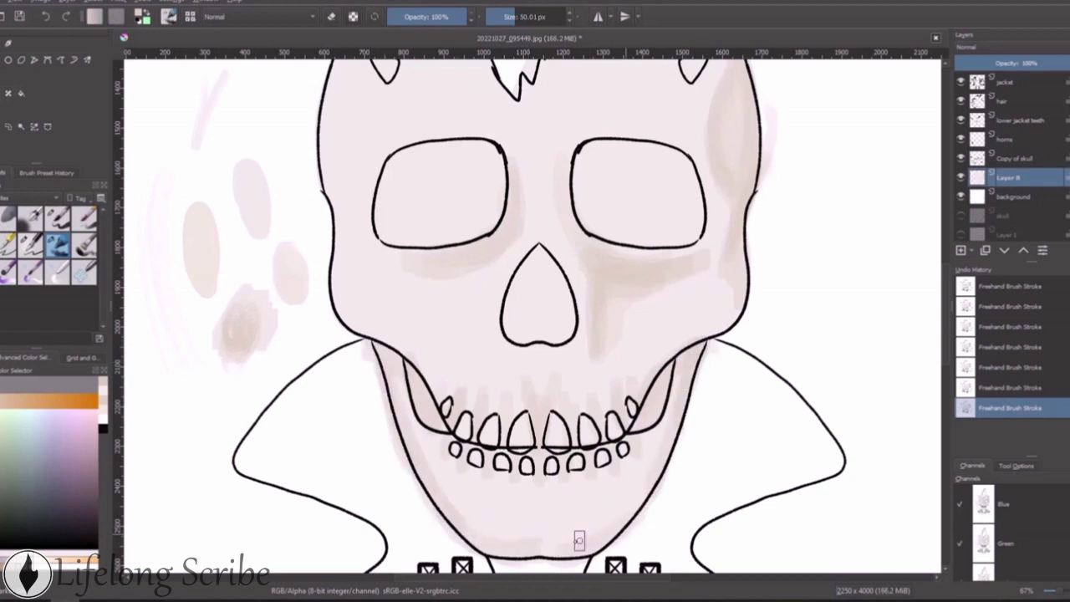
Darken the skull's left side and add tone inside both eye sockets
left_click_drag(944, 323, 943, 287)
mouse_move(332, 326)
left_mouse_down()
mouse_move(327, 341)
mouse_move(345, 373)
left_mouse_up()
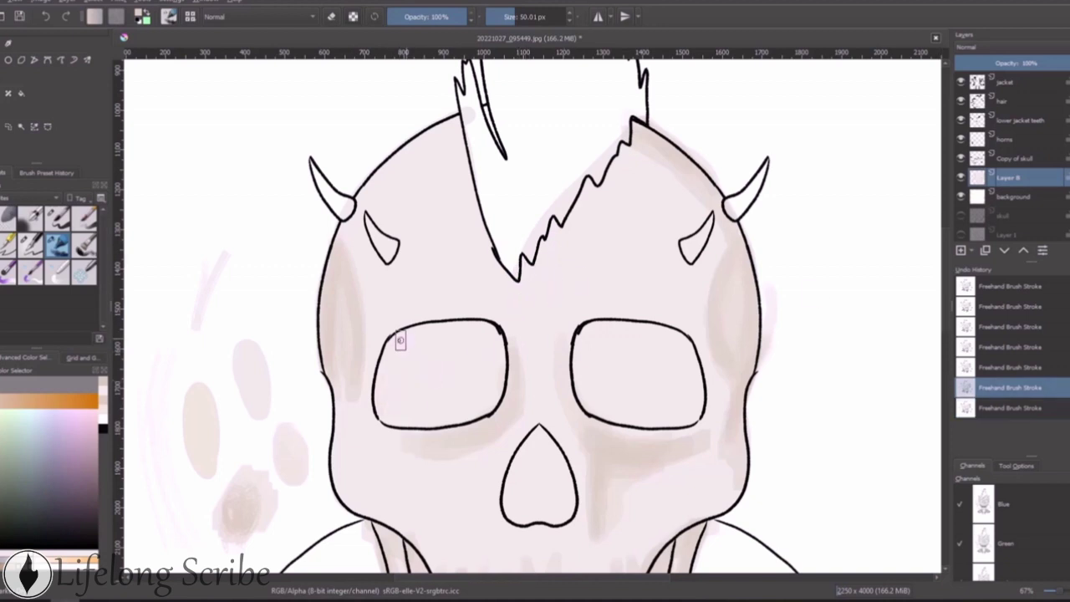
mouse_move(400, 342)
left_mouse_down()
mouse_move(452, 420)
mouse_move(488, 378)
left_mouse_up()
mouse_move(643, 339)
left_mouse_down()
mouse_move(662, 335)
mouse_move(609, 361)
left_mouse_up()
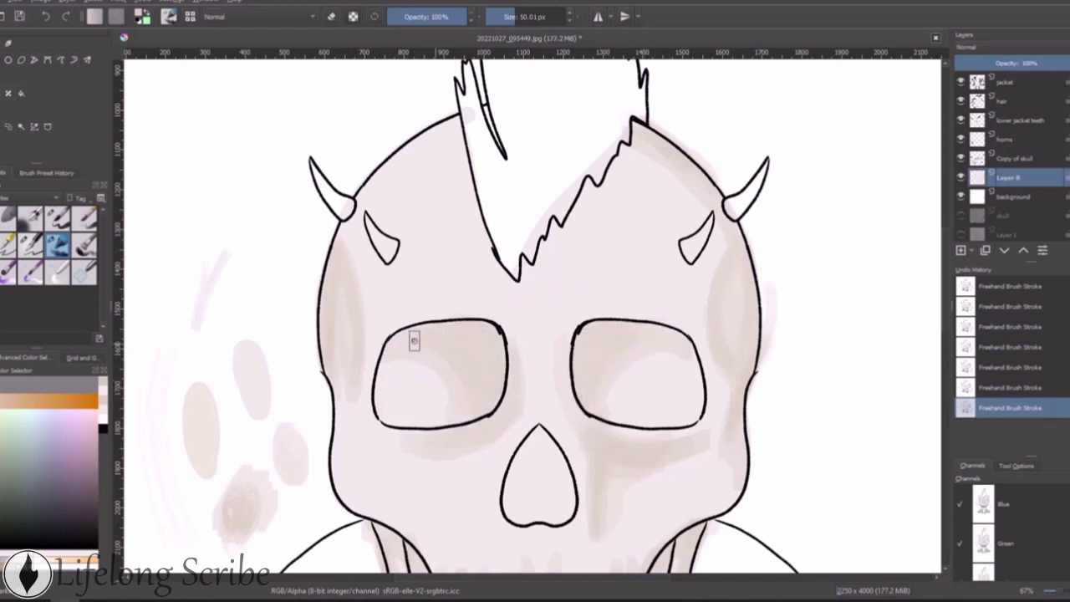
Enlarge the brush to 70 px and pick a darker tan shading colour
key("bracketright")
key("bracketright")
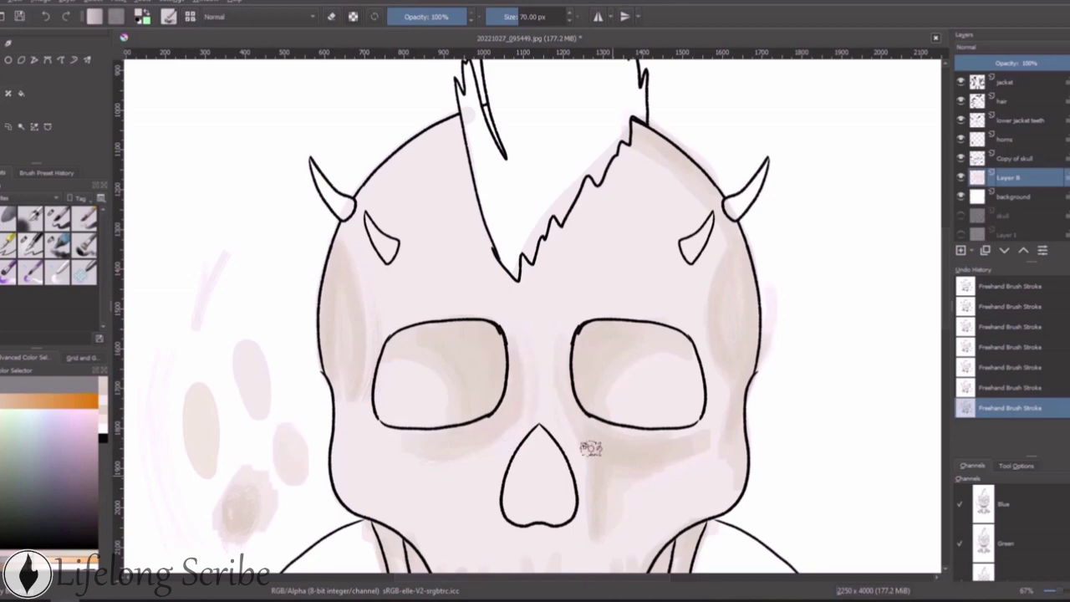
scroll(500, 323, "down", 5)
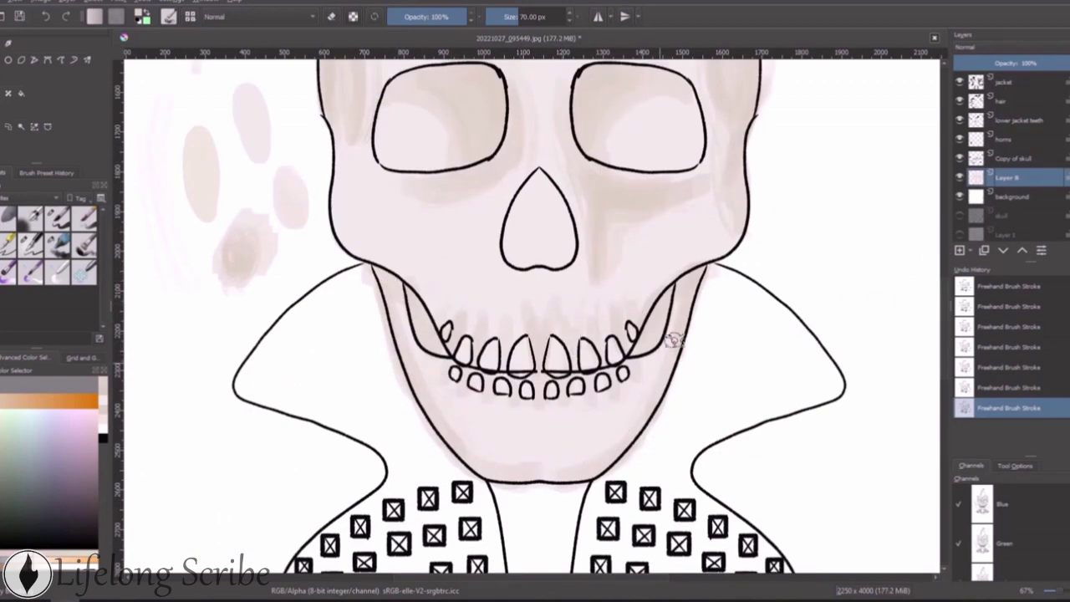
scroll(637, 391, "up", 3)
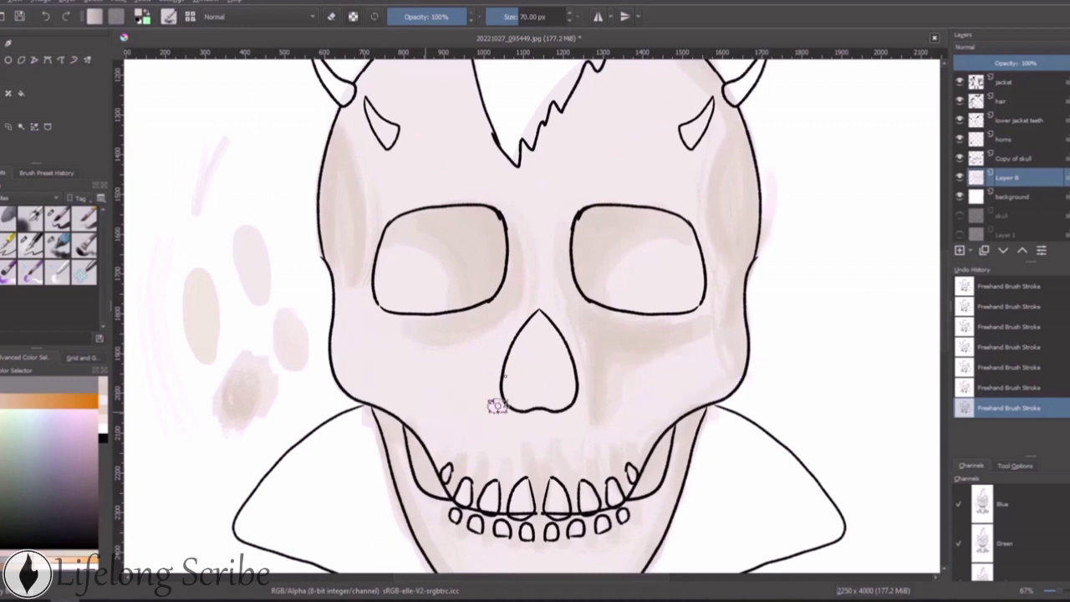
scroll(647, 194, "up", 3)
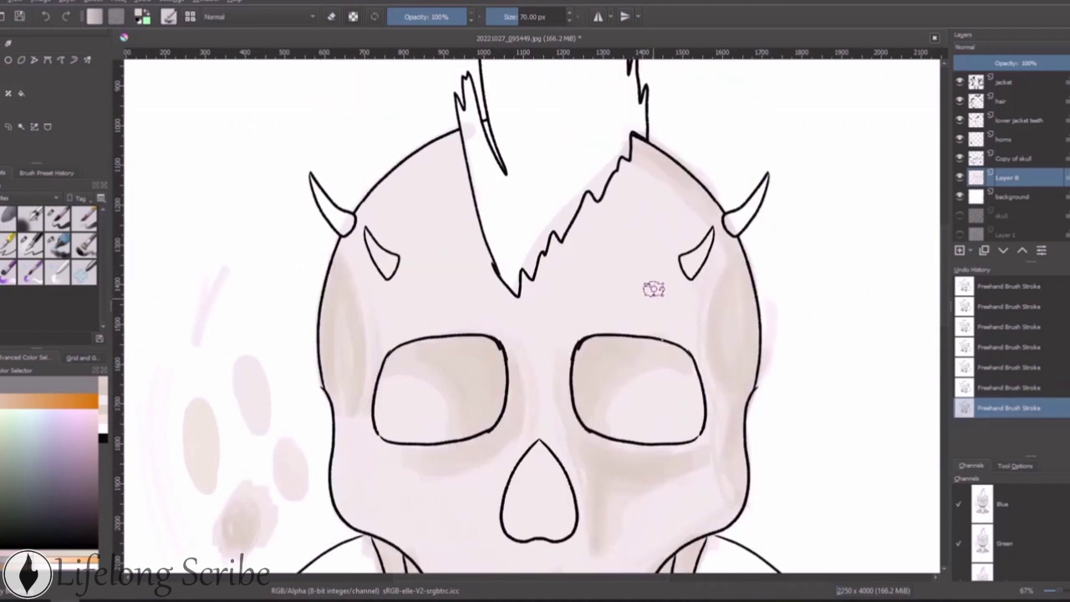
left_click(473, 407, "ctrl")
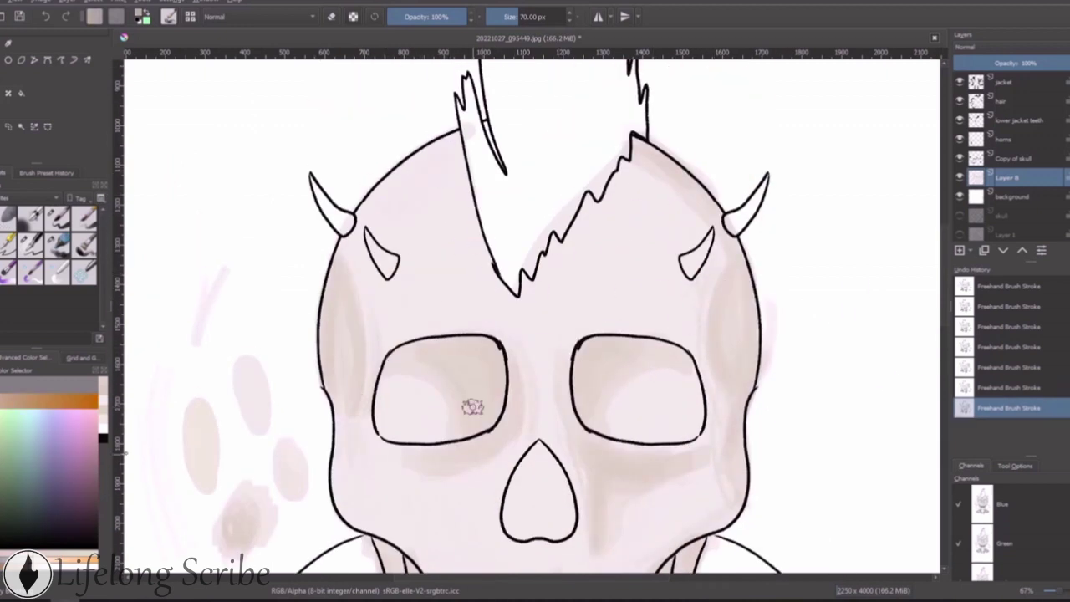
Paint darker tan inside both eye sockets and along both sides of the skull
left_click_drag(271, 279, 271, 311)
left_click_drag(580, 373, 585, 410)
left_click_drag(489, 351, 477, 418)
left_click_drag(728, 276, 733, 332)
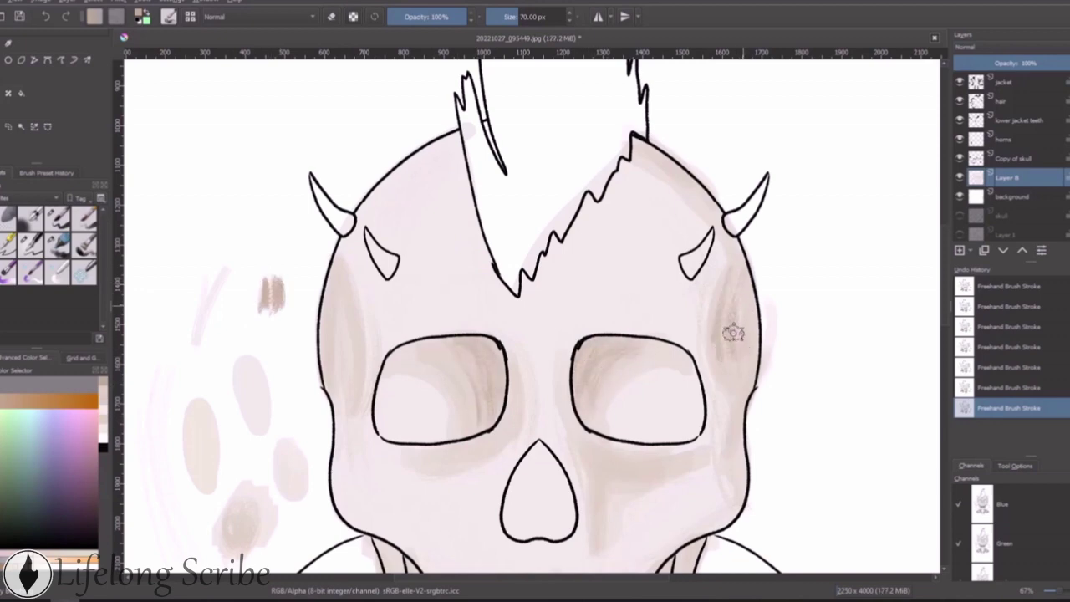
left_click_drag(343, 292, 341, 336)
scroll(935, 292, "down", 5)
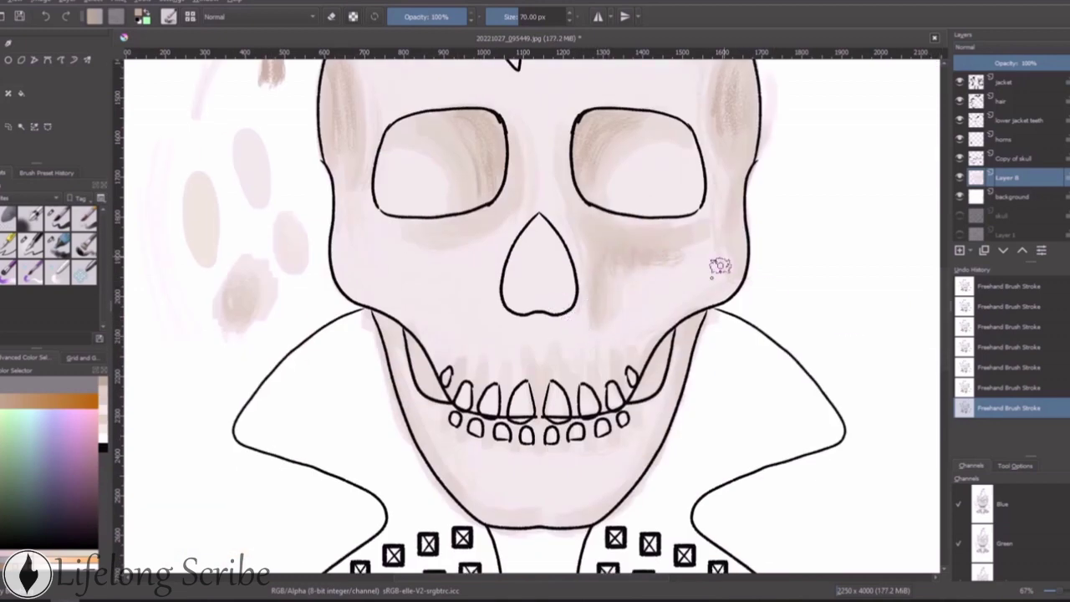
left_click(995, 378)
left_click(1003, 407)
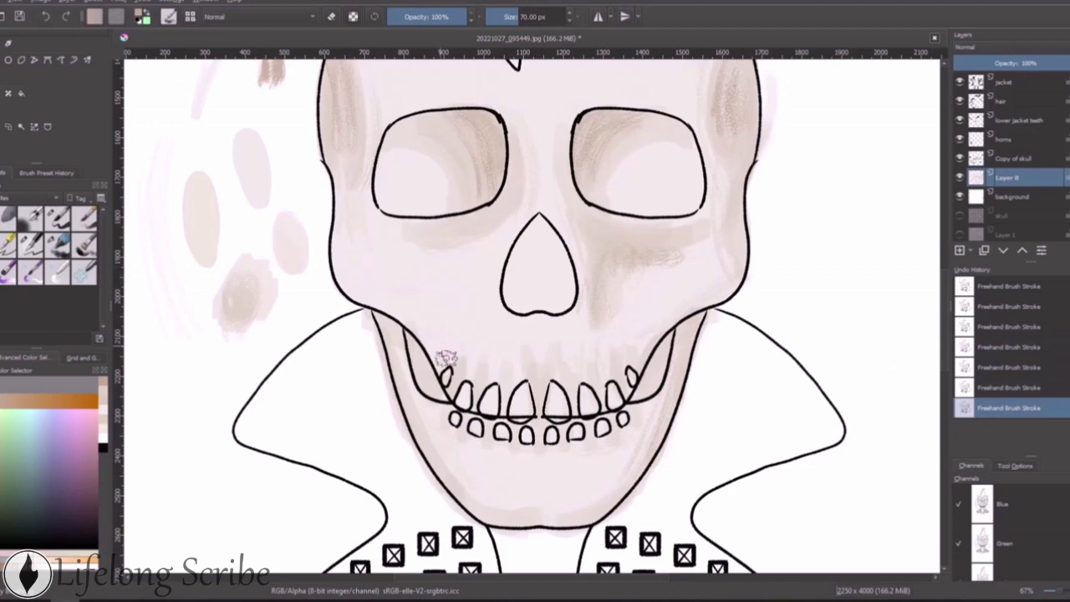
scroll(925, 275, "up", 5)
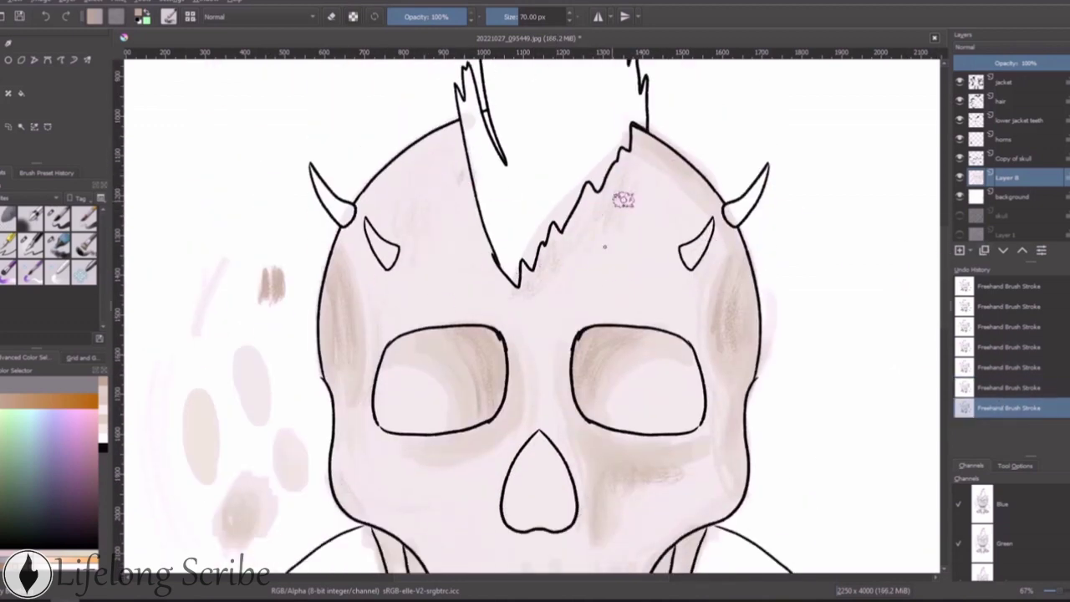
Add a new layer for darker shading and darken both eye sockets
key("minus")
key("minus")
left_click(960, 250)
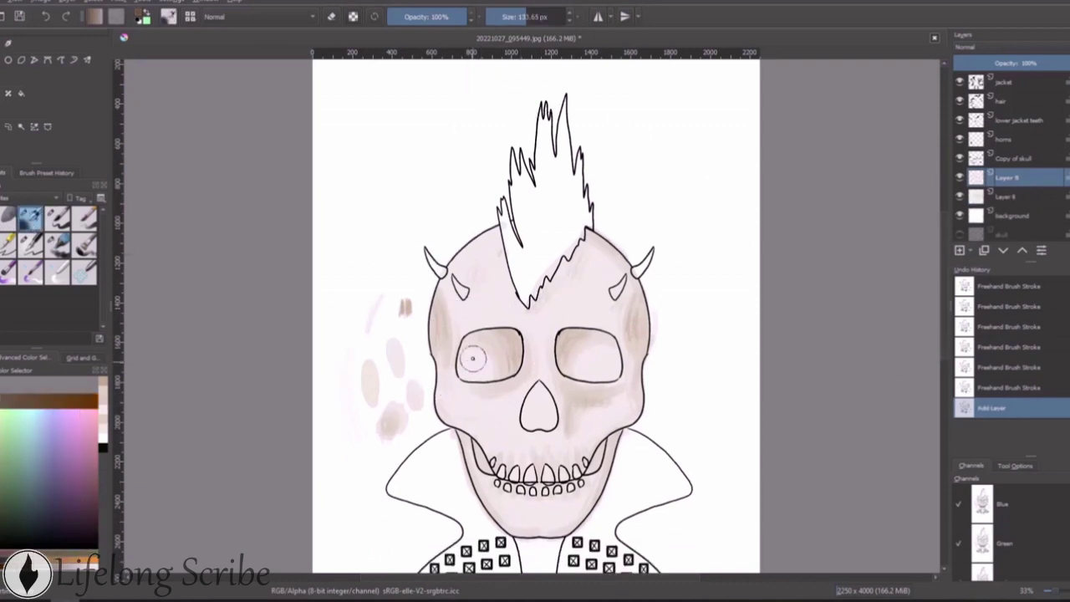
left_click_drag(471, 353, 485, 355)
key("plus")
key("plus")
mouse_move(535, 326)
left_mouse_down()
mouse_move(573, 281)
mouse_move(535, 331)
left_mouse_up()
left_click_drag(434, 284, 377, 294)
With a 53 px brush, shade both jaw hollows and the nose cavity dark grey
key("bracketleft")
key("bracketleft")
key("bracketleft")
left_click_drag(463, 417, 489, 435)
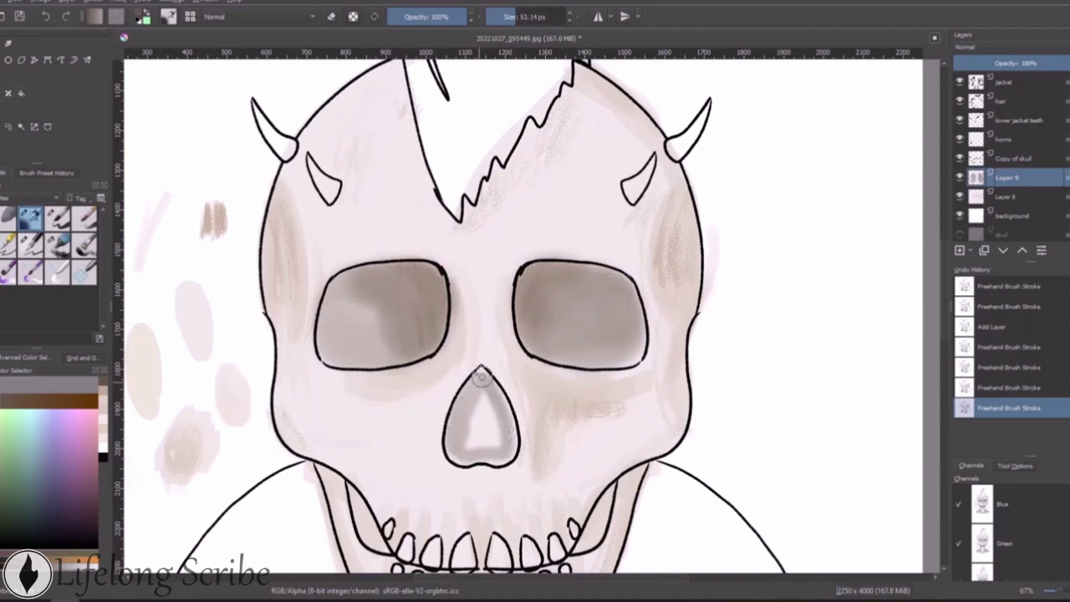
scroll(575, 408, "down", 3)
left_click_drag(577, 408, 606, 352)
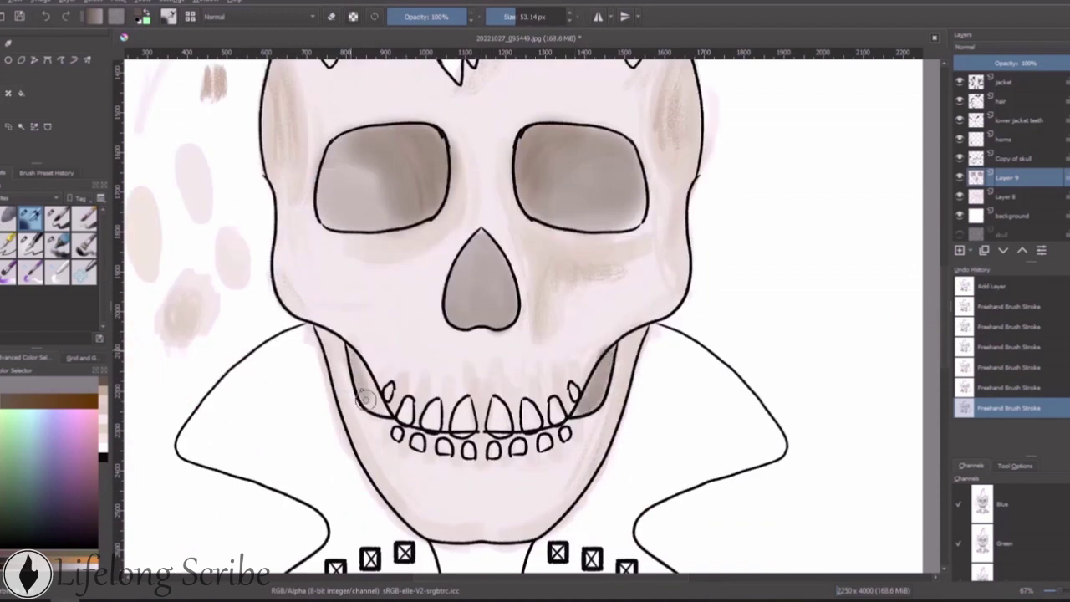
left_click_drag(372, 351, 362, 410)
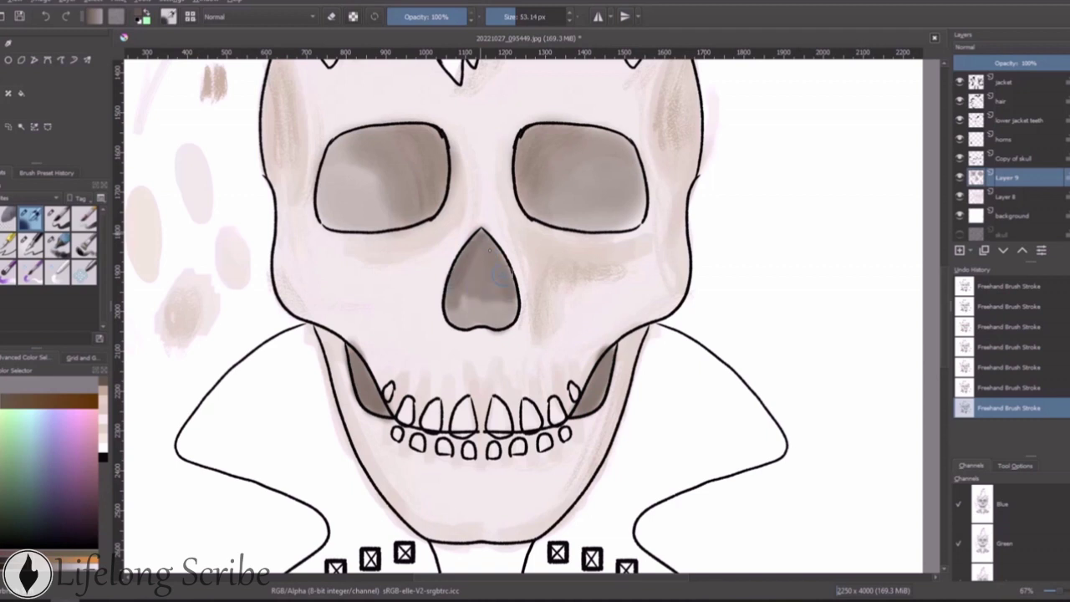
left_click(962, 306)
mouse_move(481, 243)
left_mouse_down()
mouse_move(501, 292)
mouse_move(476, 251)
mouse_move(466, 305)
left_mouse_up()
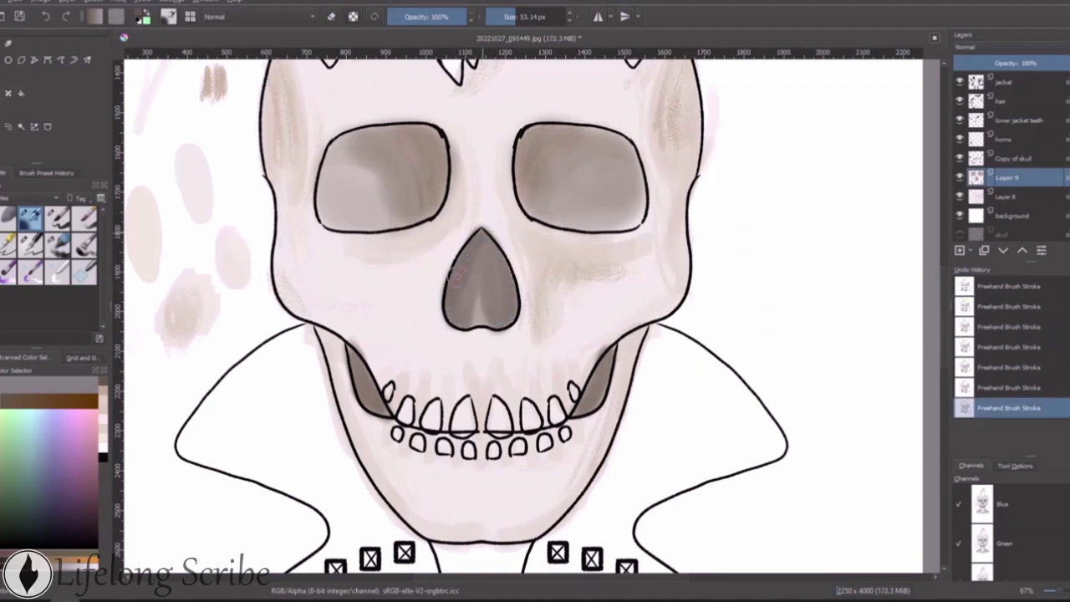
Fill the right and left eye sockets evenly with dark grey
mouse_move(523, 125)
left_mouse_down()
mouse_move(568, 167)
mouse_move(518, 193)
mouse_move(619, 217)
left_mouse_up()
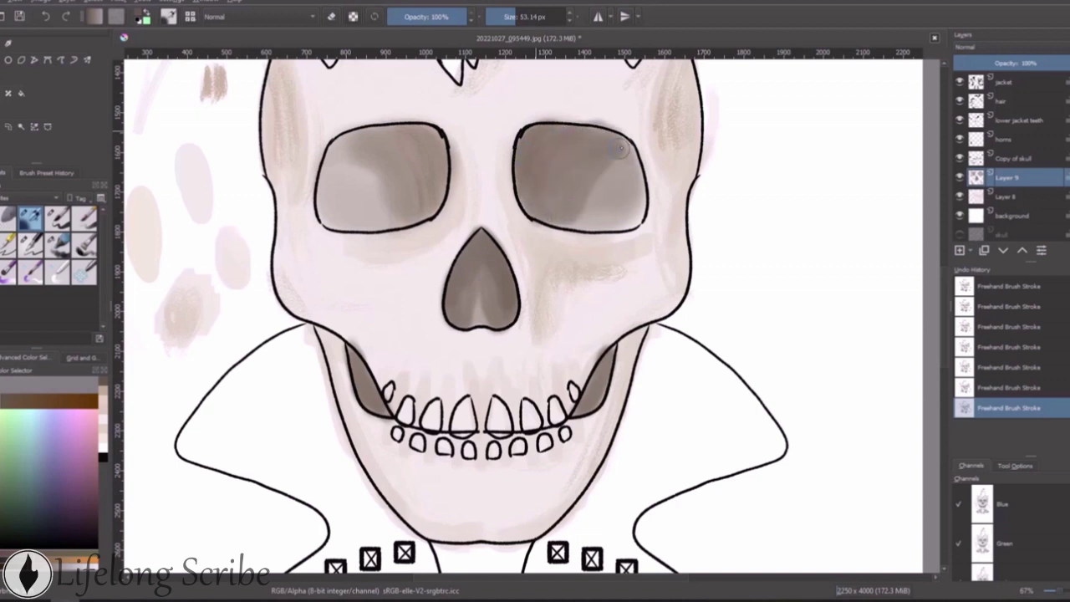
left_click_drag(569, 143, 644, 217)
left_click_drag(586, 193, 644, 226)
mouse_move(443, 134)
left_mouse_down()
mouse_move(338, 156)
mouse_move(401, 222)
left_mouse_up()
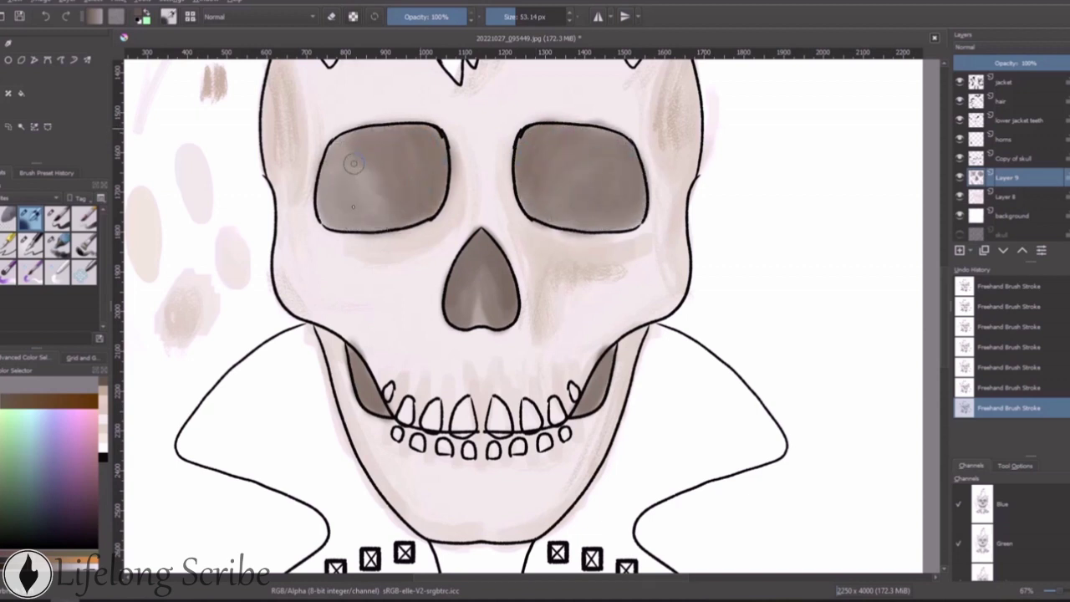
left_click_drag(389, 125, 443, 204)
mouse_move(518, 133)
left_mouse_down()
mouse_move(535, 184)
mouse_move(554, 127)
left_mouse_up()
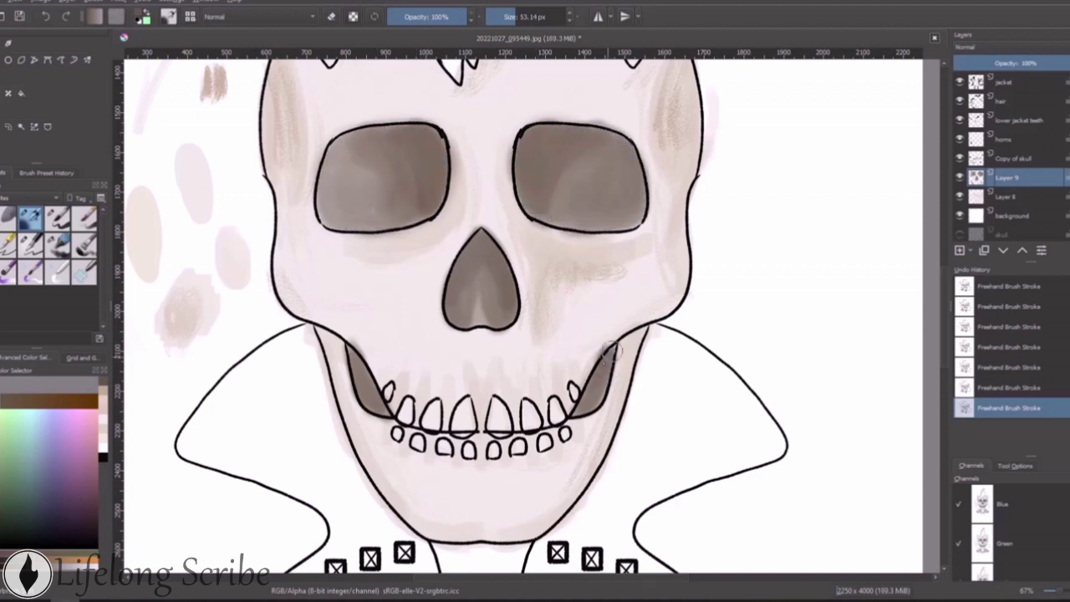
Erase stray shading between the eye sockets, around the right eye and on the inner right jaw
key("e")
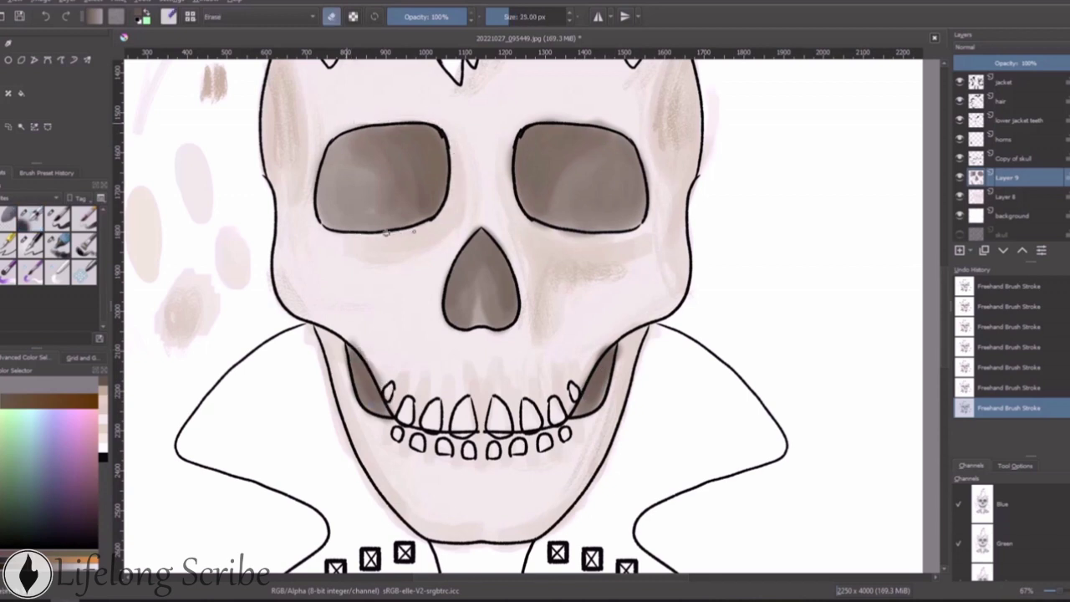
scroll(330, 154, "up", 1, "ctrl")
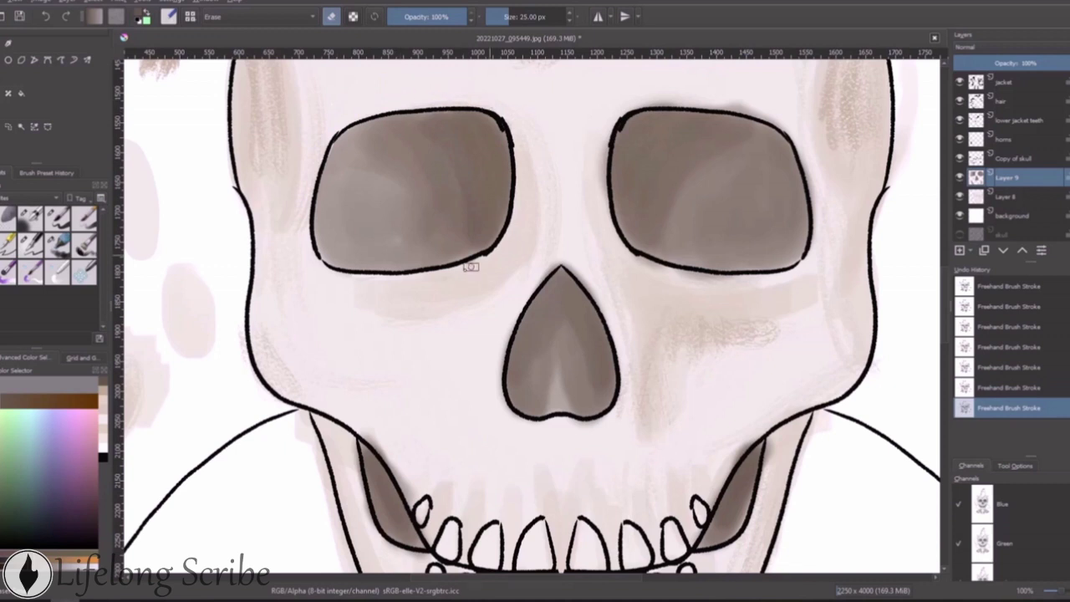
left_click_drag(604, 198, 608, 124)
left_click_drag(815, 171, 657, 101)
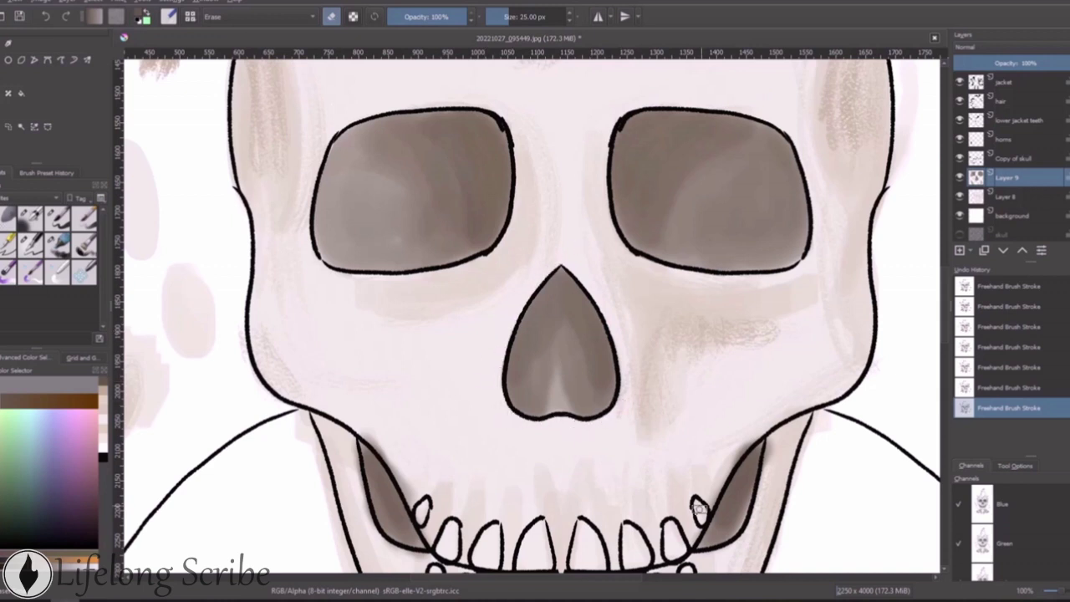
left_click_drag(699, 507, 732, 461)
scroll(753, 341, "down", 3)
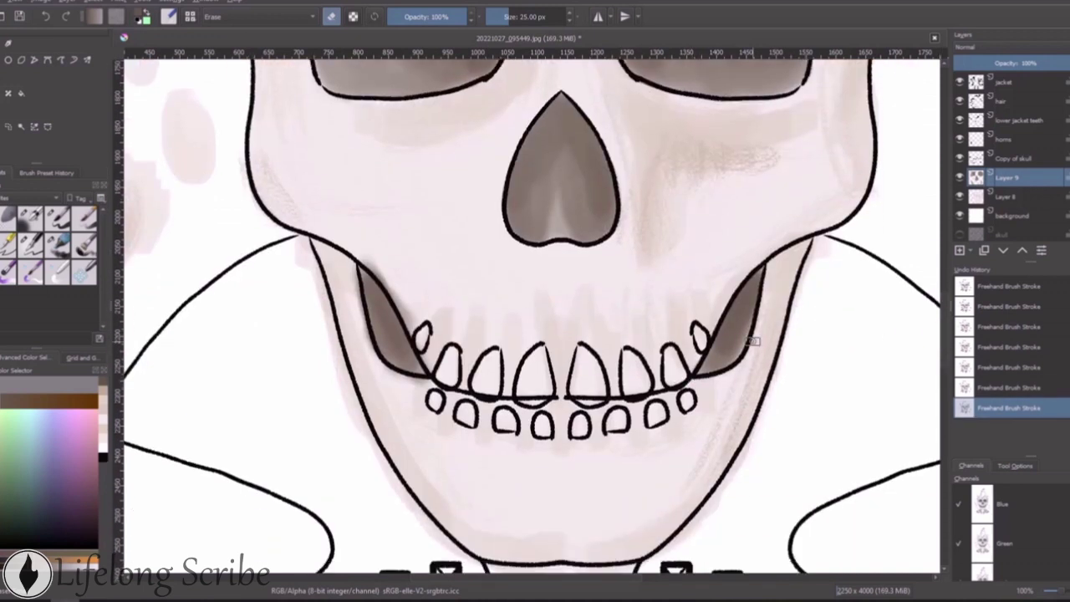
On Layer 8, erase the pink tint along the hairline inside the mohawk
key("Page_Down")
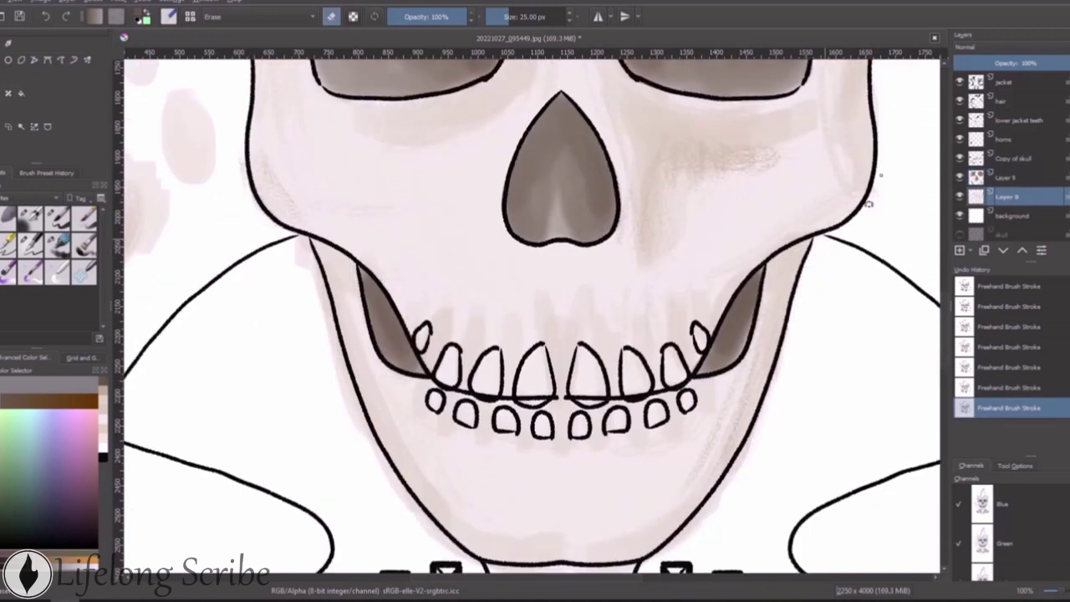
scroll(710, 469, "down", 3)
scroll(558, 365, "down", 1)
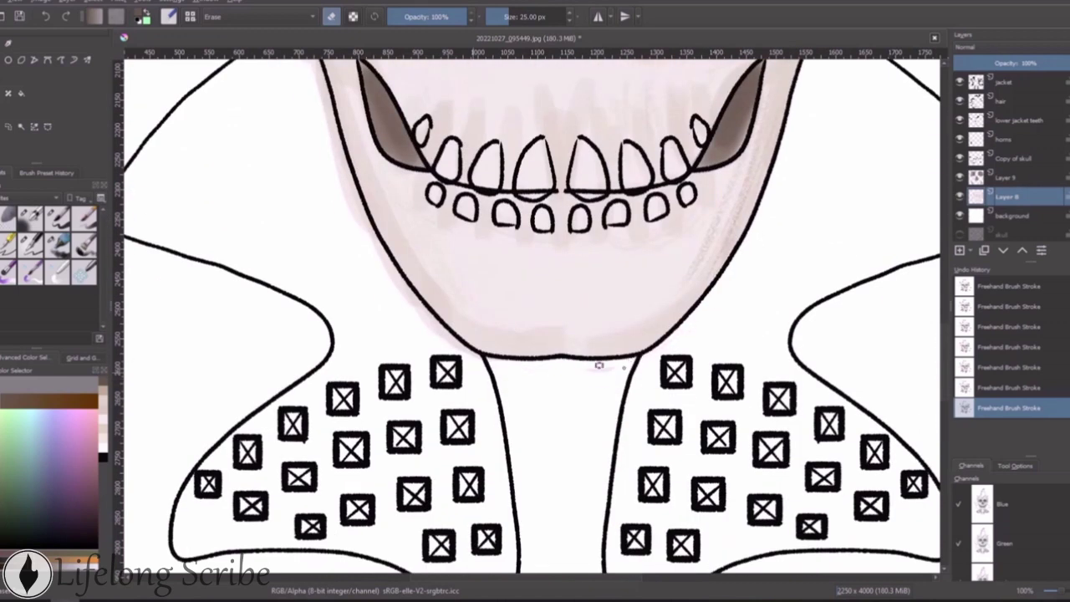
scroll(337, 156, "up", 3)
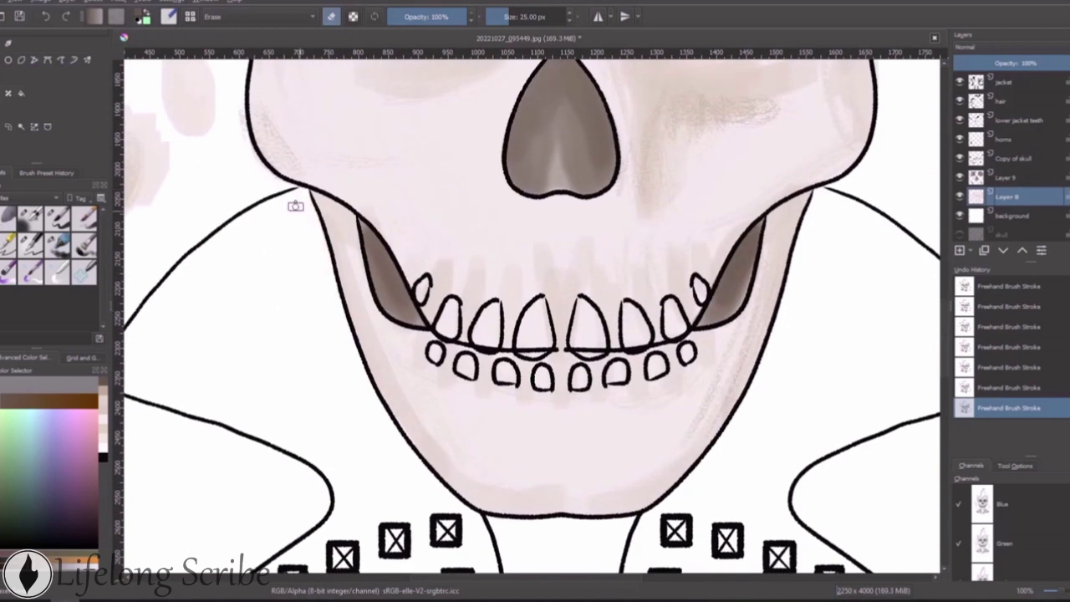
scroll(239, 247, "up", 3)
scroll(264, 306, "up", 2)
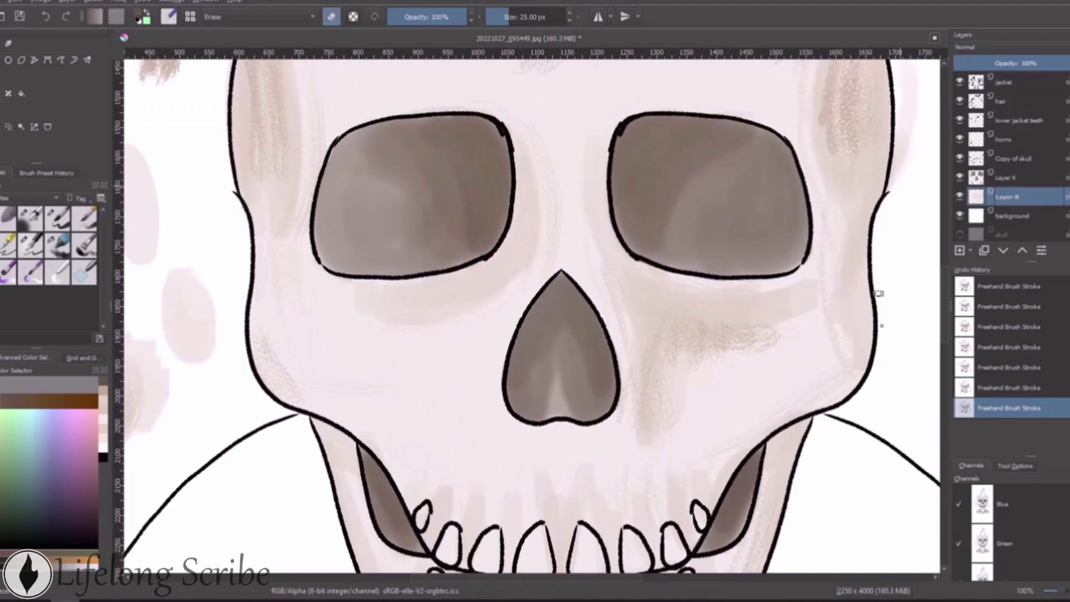
scroll(879, 293, "up", 2)
scroll(869, 289, "up", 2)
scroll(845, 291, "up", 2)
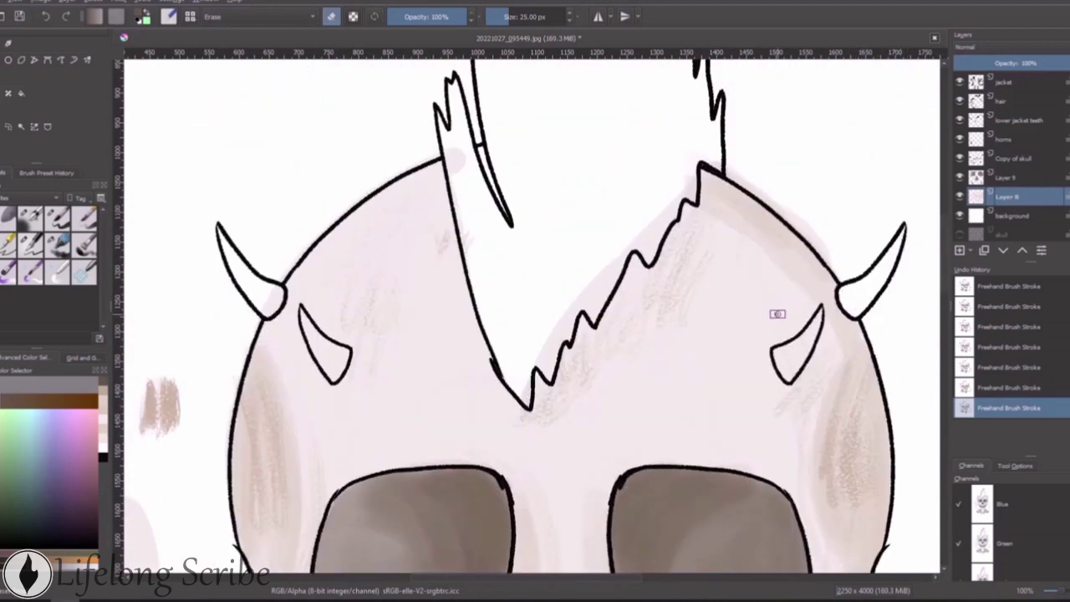
mouse_move(494, 134)
left_mouse_down()
mouse_move(511, 378)
mouse_move(567, 335)
mouse_move(688, 178)
mouse_move(804, 222)
left_mouse_up()
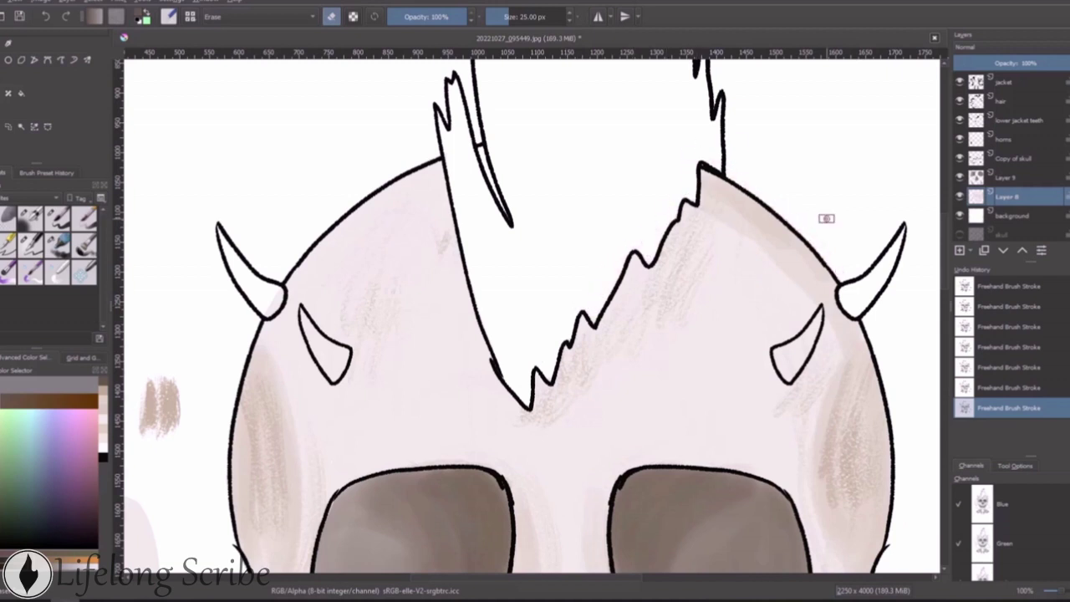
Switch to a larger eraser on the Copy of skull layer and redo the last stroke
left_click(50, 402)
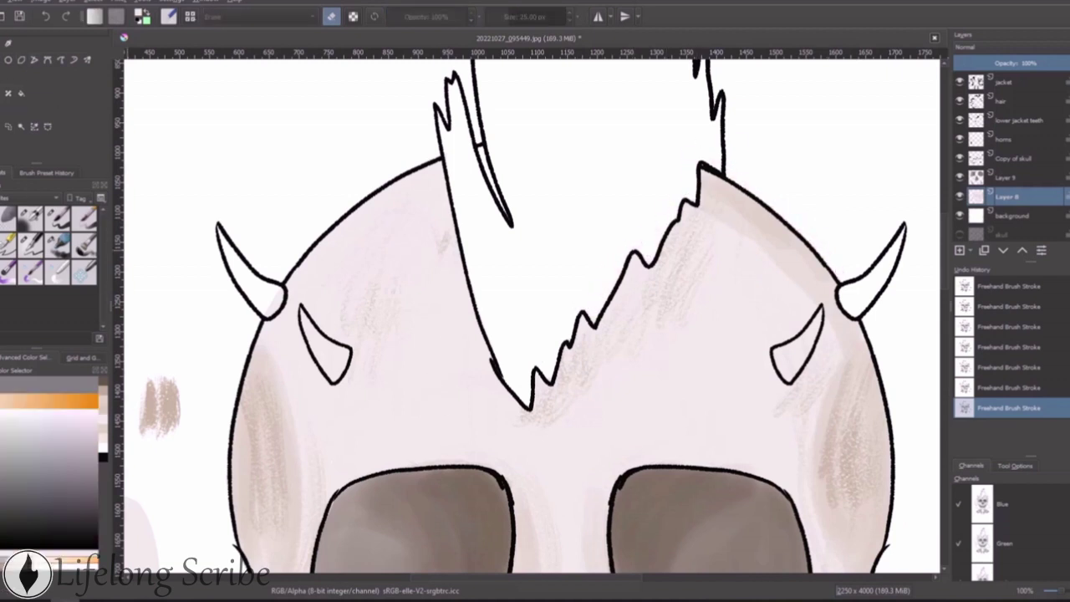
left_click(29, 246)
key("e")
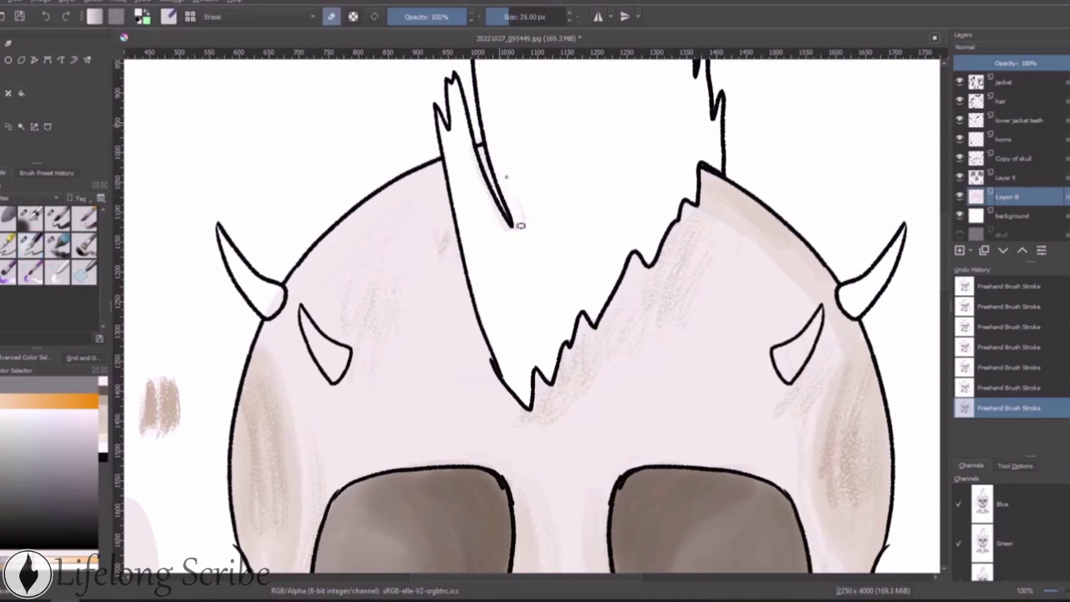
scroll(518, 219, "down", 2)
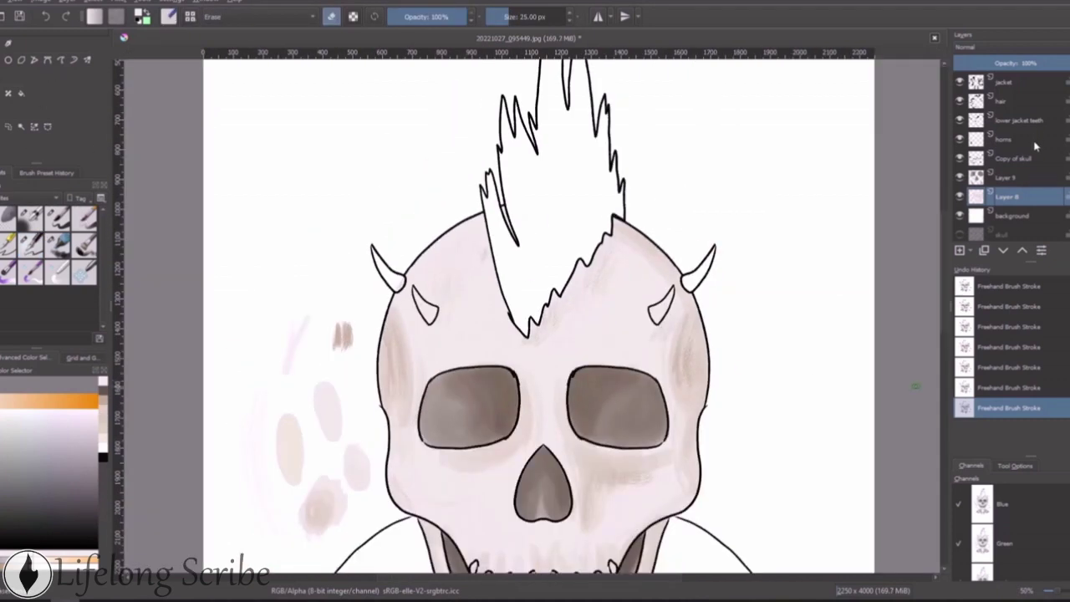
left_click(1024, 158)
scroll(711, 411, "up", 3)
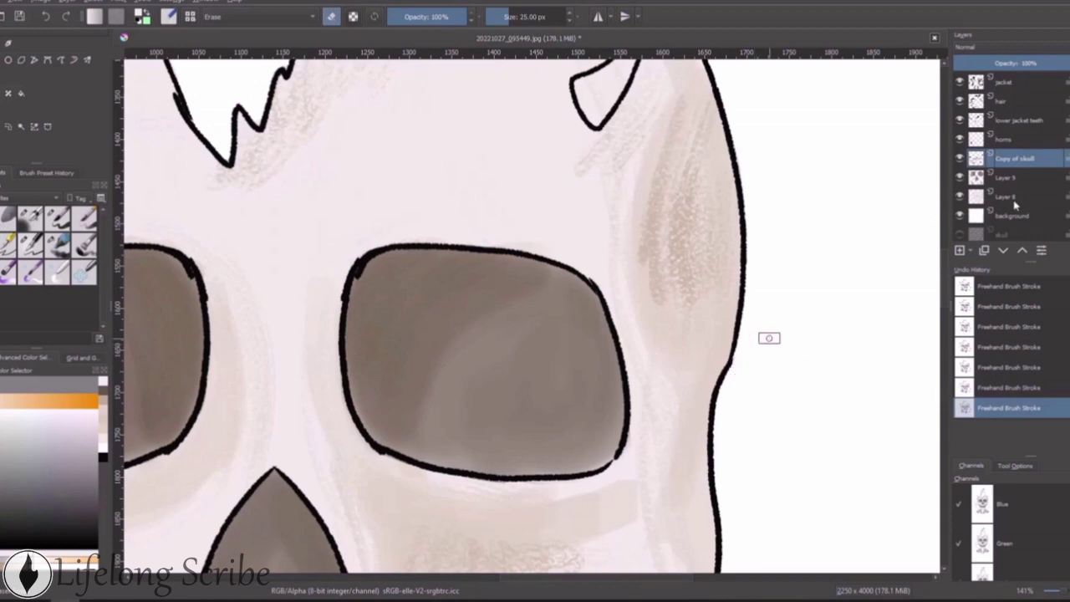
scroll(385, 278, "down", 3)
scroll(404, 440, "up", 4)
key("ctrl+z")
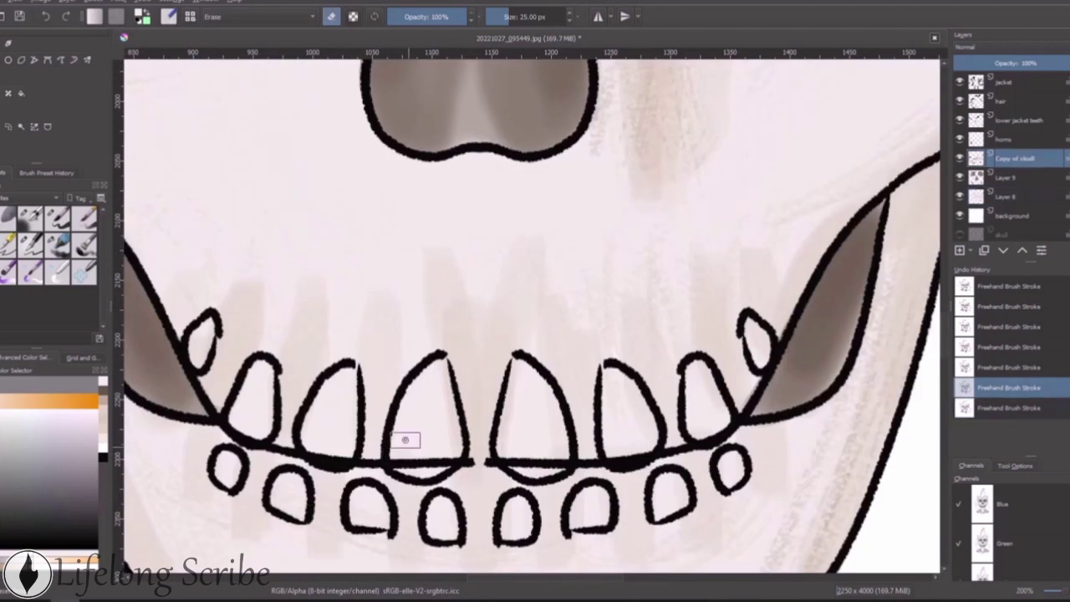
key("ctrl+shift+z")
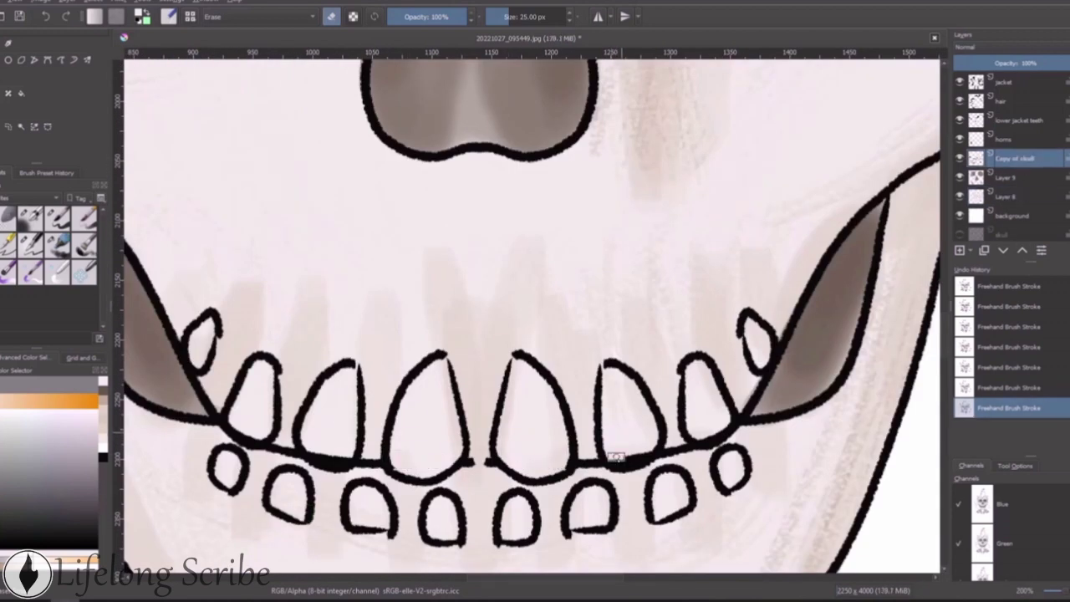
Add a new layer above the background and choose a large painting brush
scroll(349, 418, "down", 4)
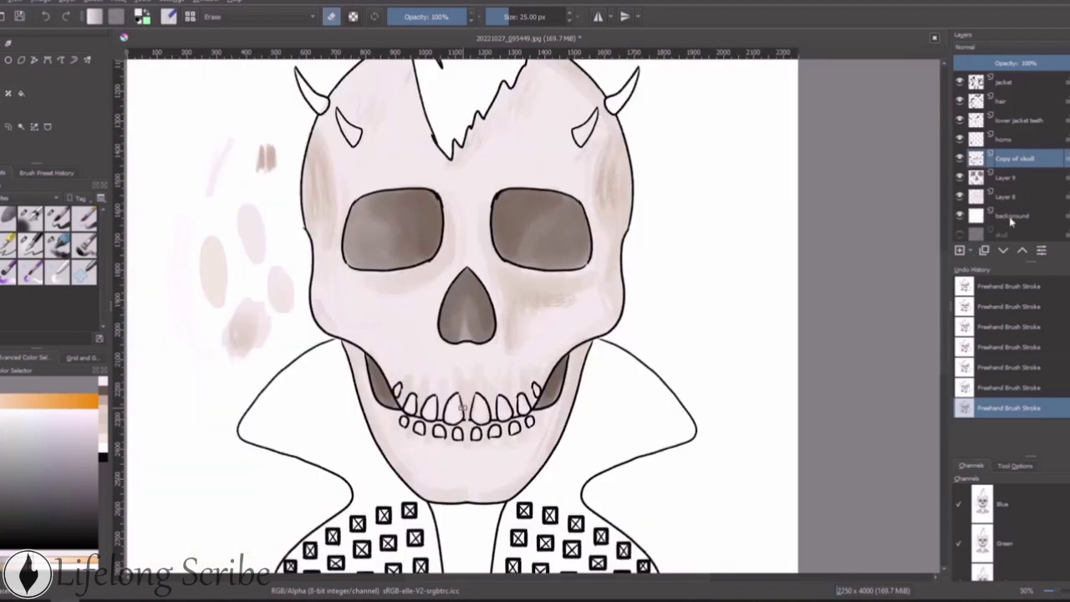
left_click(1012, 216)
left_click(960, 250)
left_click(10, 473)
left_click(57, 215)
left_click_drag(339, 343, 272, 408)
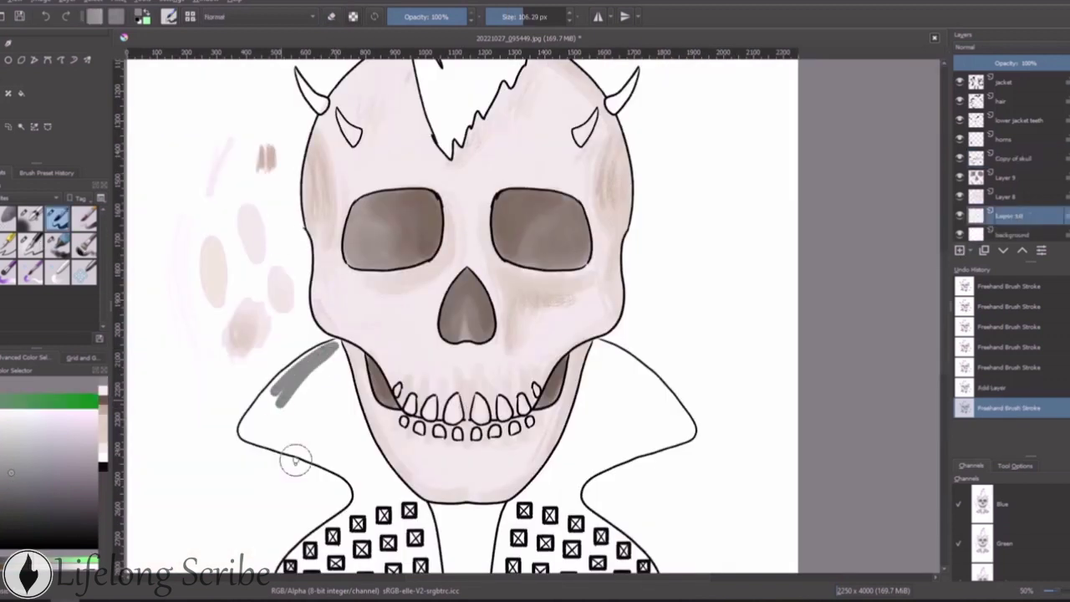
key("ctrl+z")
Fill the left collar area and its edge with dark grey
left_click(80, 497)
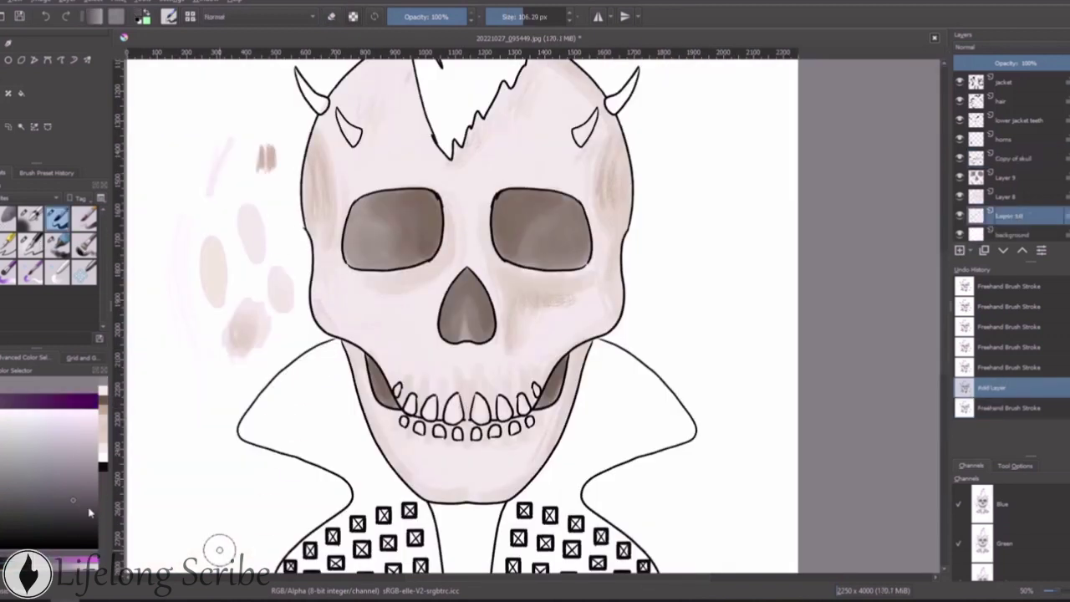
left_click_drag(332, 347, 298, 358)
scroll(297, 408, "up", 2)
mouse_move(282, 421)
left_mouse_down()
mouse_move(263, 441)
mouse_move(469, 519)
left_mouse_up()
scroll(468, 519, "down", 1)
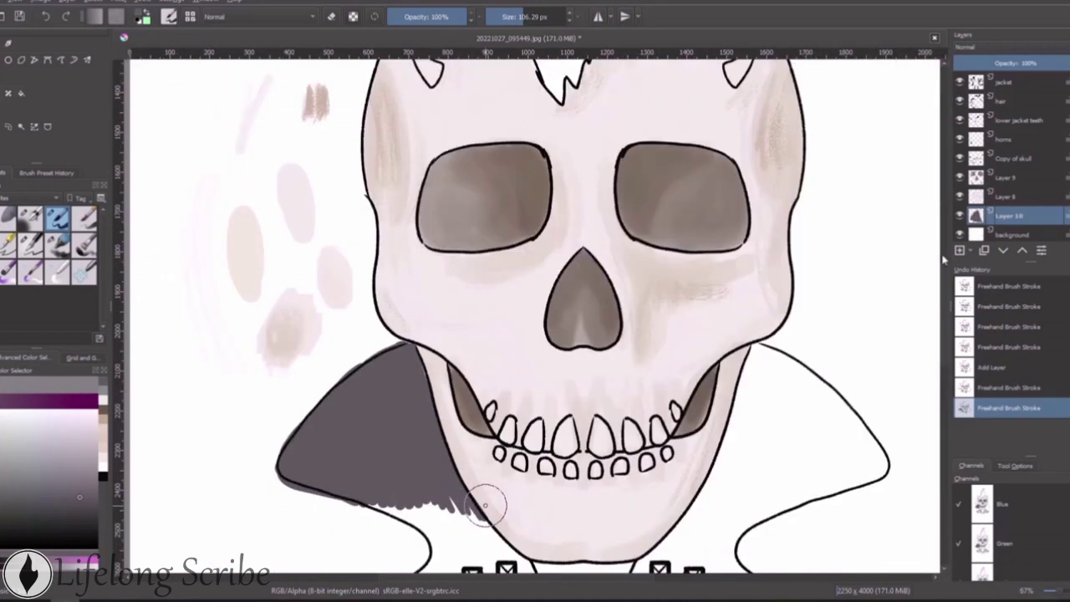
mouse_move(385, 359)
left_mouse_down()
mouse_move(536, 439)
mouse_move(543, 519)
left_mouse_up()
Paint both collars dark grey with horizontal mirroring, then fill the right jacket edge
left_click(597, 17)
scroll(544, 518, "down", 3)
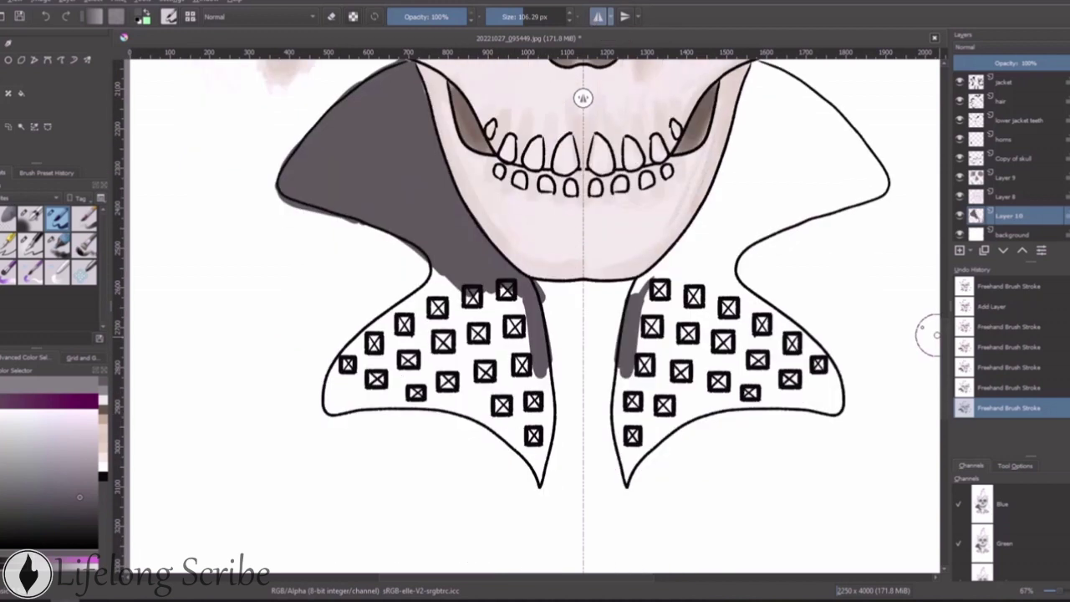
mouse_move(514, 292)
left_mouse_down()
mouse_move(543, 493)
mouse_move(500, 383)
mouse_move(351, 376)
left_mouse_up()
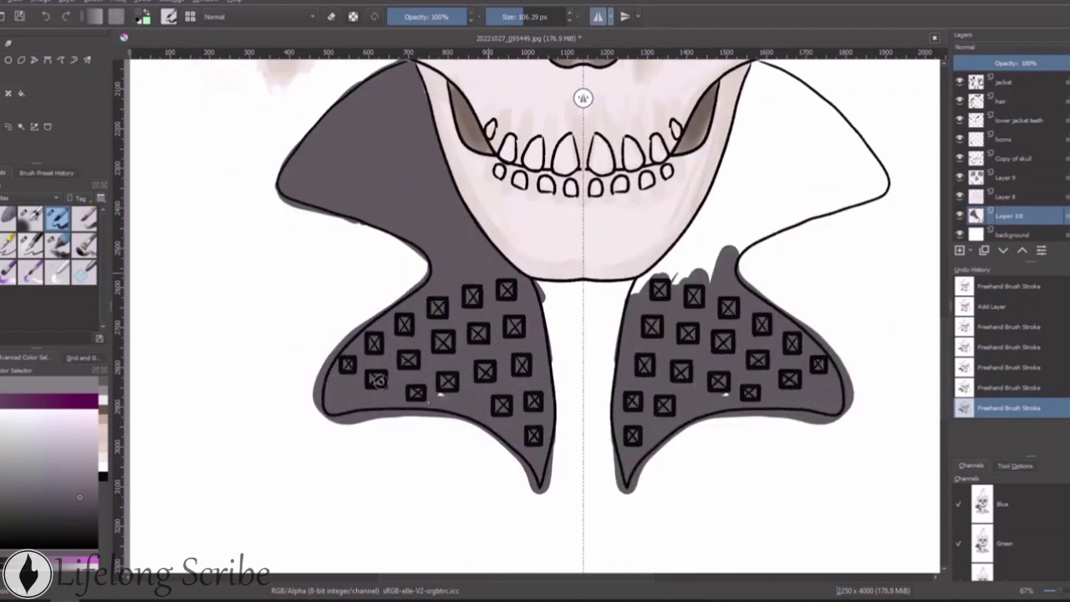
left_click(598, 17)
mouse_move(644, 285)
left_mouse_down()
mouse_move(805, 93)
mouse_move(728, 259)
mouse_move(736, 92)
mouse_move(820, 209)
mouse_move(861, 117)
left_mouse_up()
scroll(789, 159, "up", 2)
key("e")
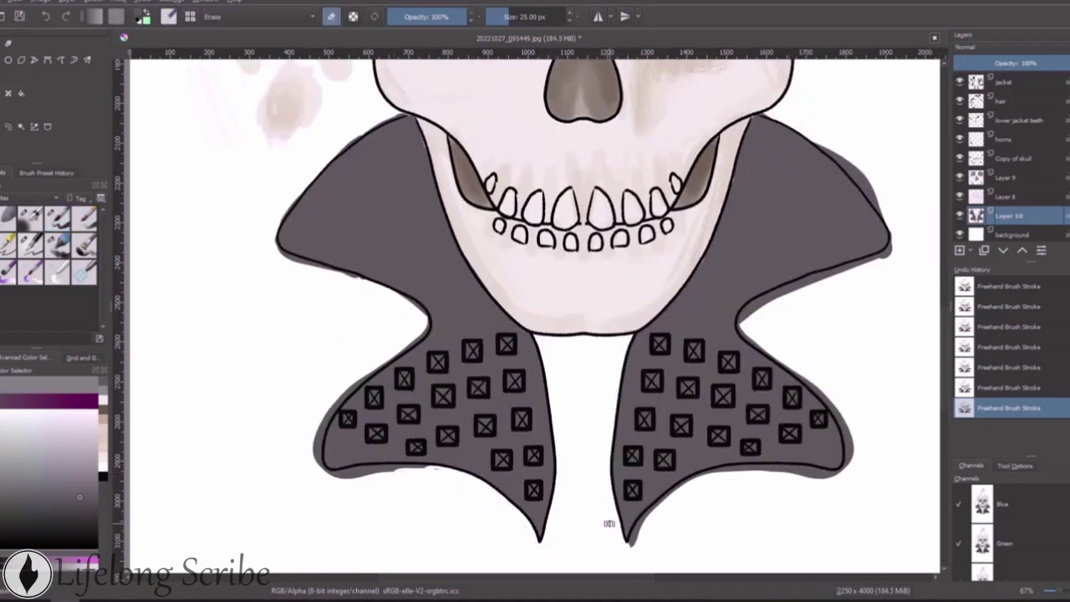
Erase stray grey along the right lapel's lower edge and under the left lapel outline
left_click_drag(610, 524, 620, 533)
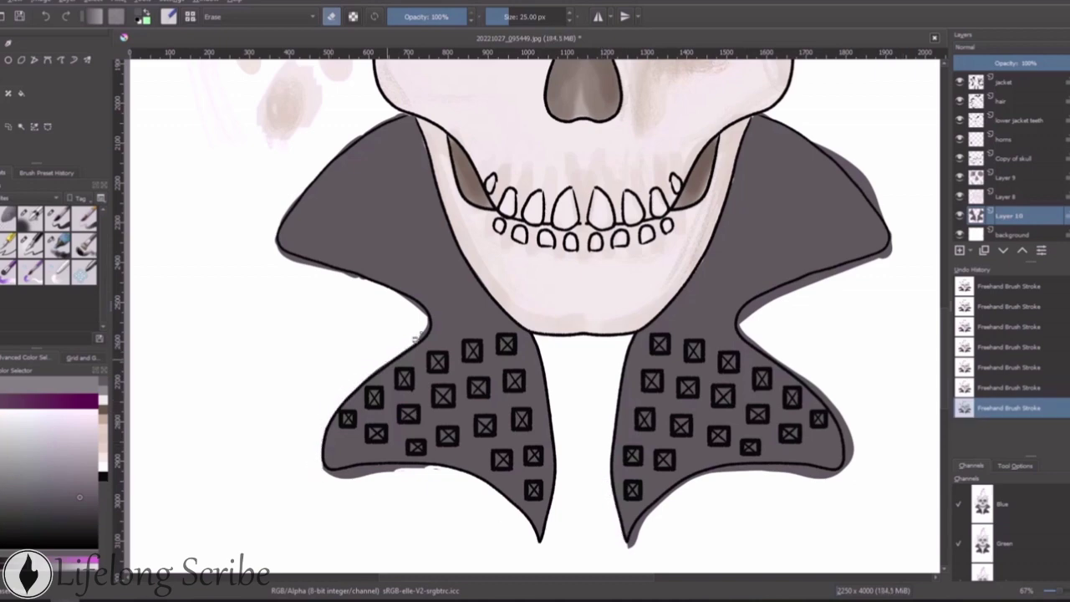
scroll(409, 336, "up", 2)
scroll(248, 370, "up", 1)
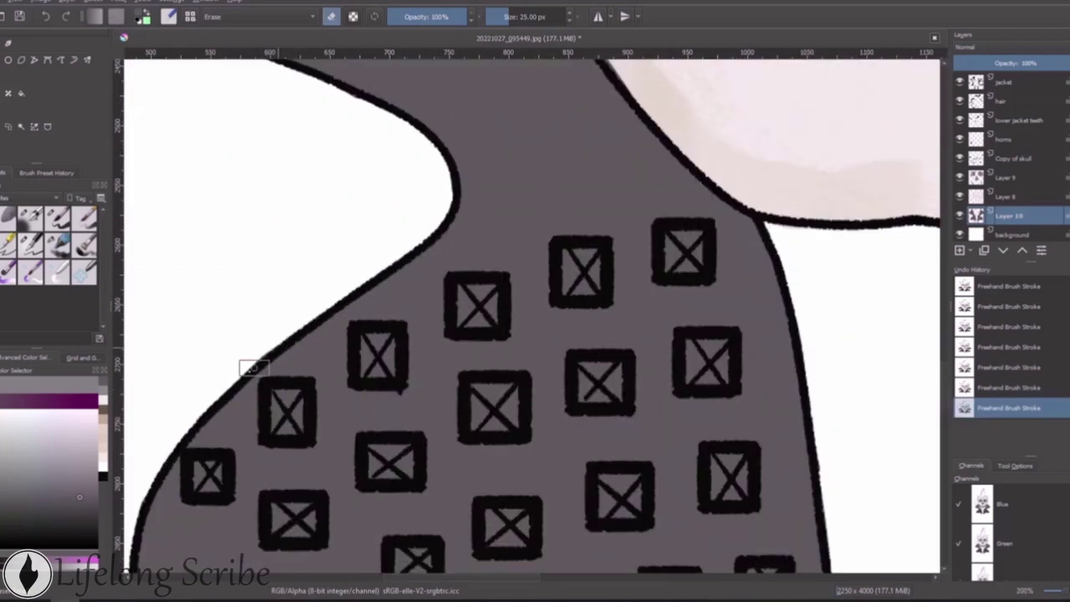
scroll(919, 365, "up", 1)
mouse_move(151, 447)
left_mouse_down()
mouse_move(368, 433)
mouse_move(163, 455)
left_mouse_up()
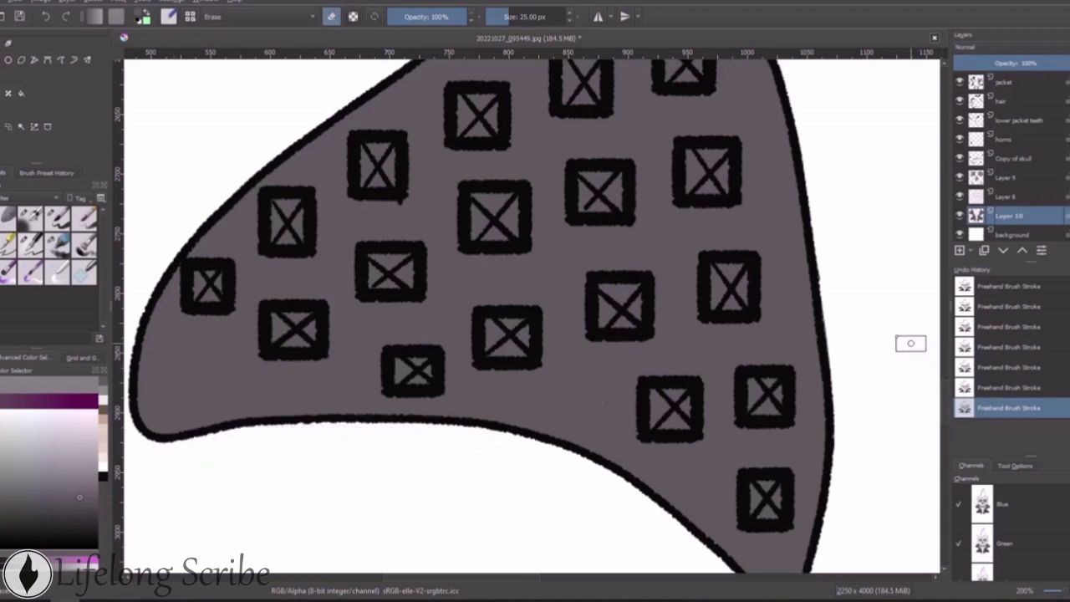
scroll(920, 251, "down", 3)
scroll(207, 245, "up", 7)
scroll(207, 245, "left", 3)
scroll(490, 234, "left", 2)
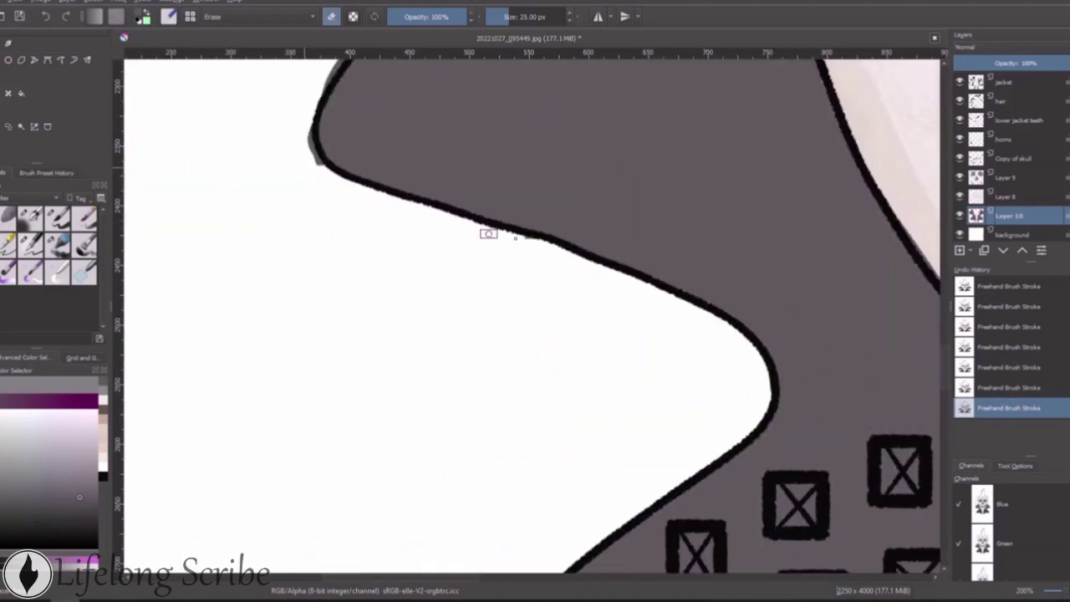
scroll(306, 267, "up", 2)
scroll(388, 444, "up", 5)
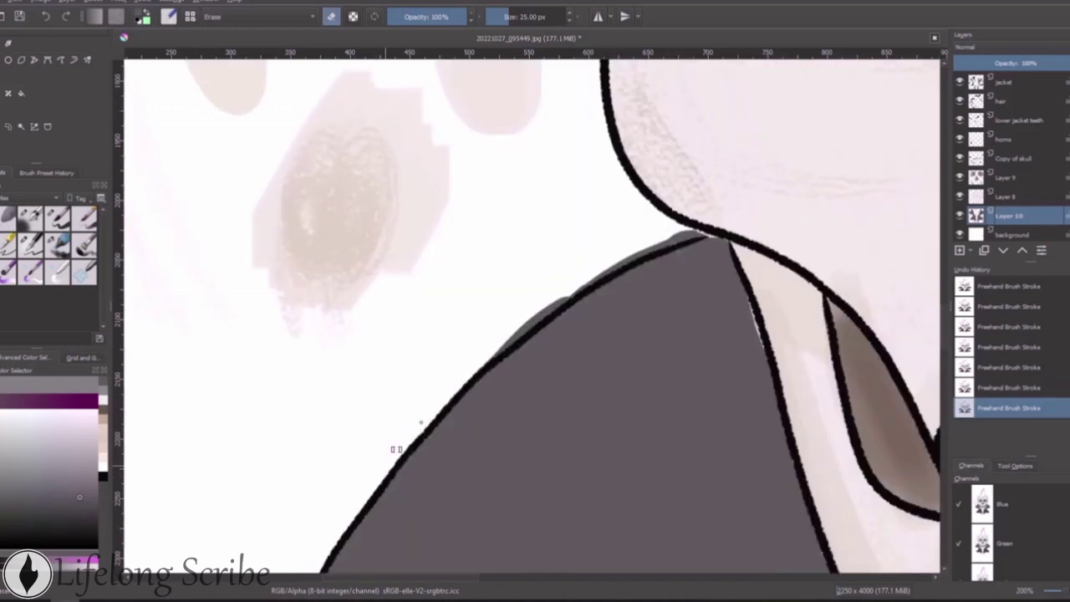
Toggle between painting and erasing, then undo and redo the recent jacket strokes
key("/")
key("/")
key("Page_Up")
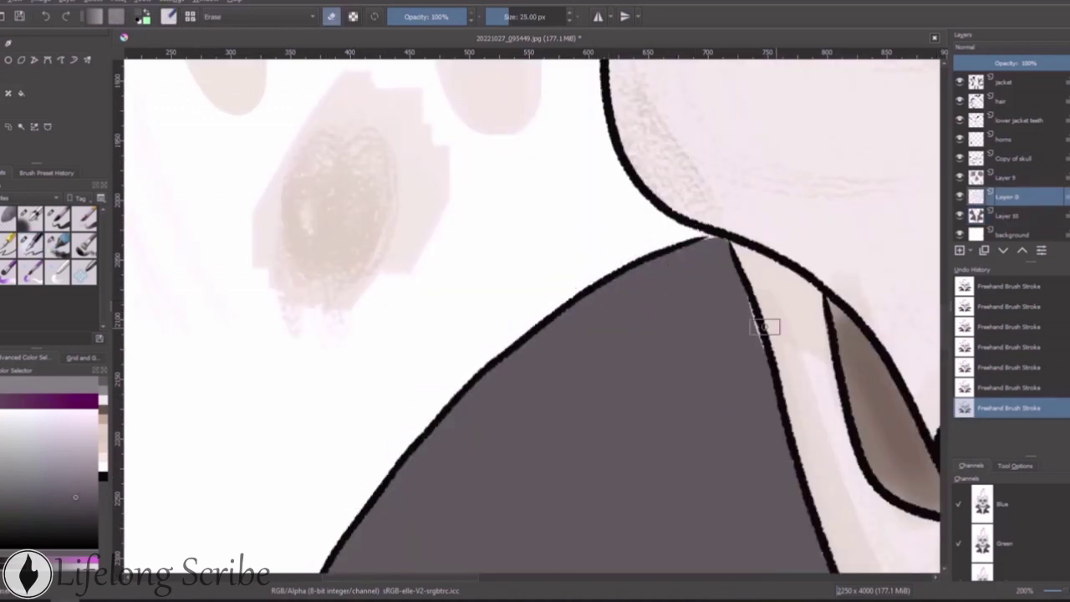
scroll(820, 563, "right", 3)
scroll(585, 418, "right", 3)
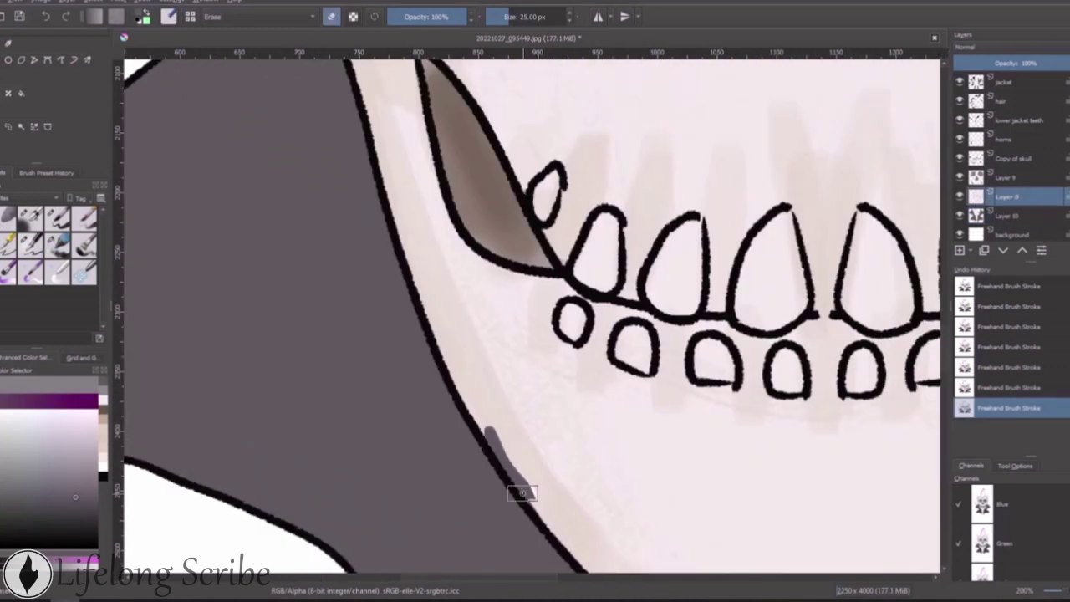
key("ctrl+z")
key("ctrl+z")
key("ctrl+z")
key("ctrl+z")
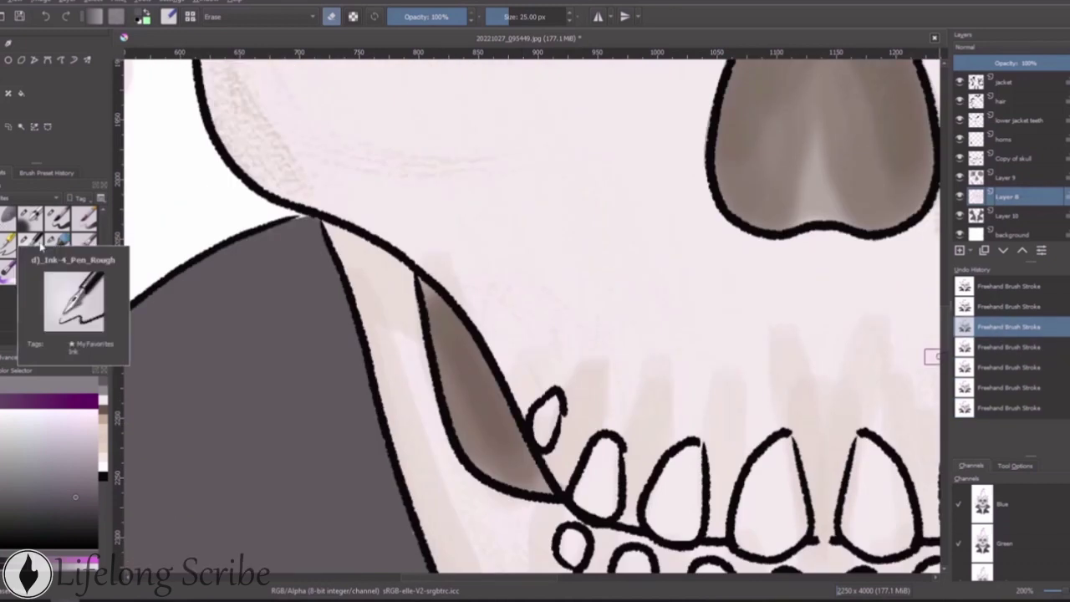
key("ctrl+shift+z")
key("ctrl+shift+z")
key("ctrl+shift+z")
scroll(402, 529, "down", 5)
key("Page_Down")
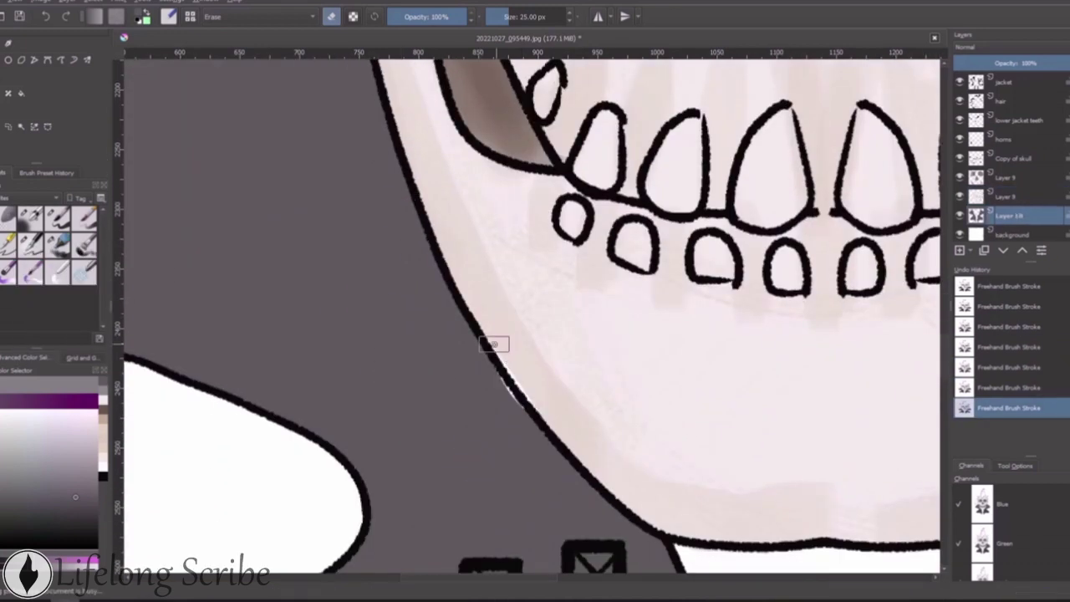
key("ctrl+z")
On Layer 8, cover the grey spill on the jaw with the sampled pale skull tone
left_click(1003, 196)
key("e")
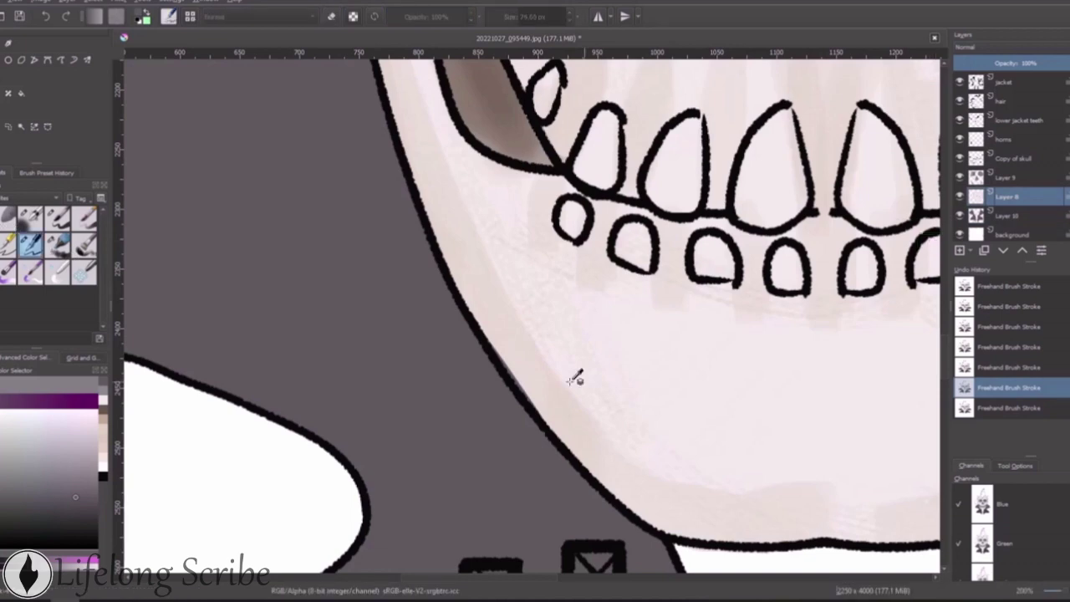
left_click(573, 375, "ctrl")
left_click_drag(502, 372, 535, 426)
key("e")
key("Page_Down")
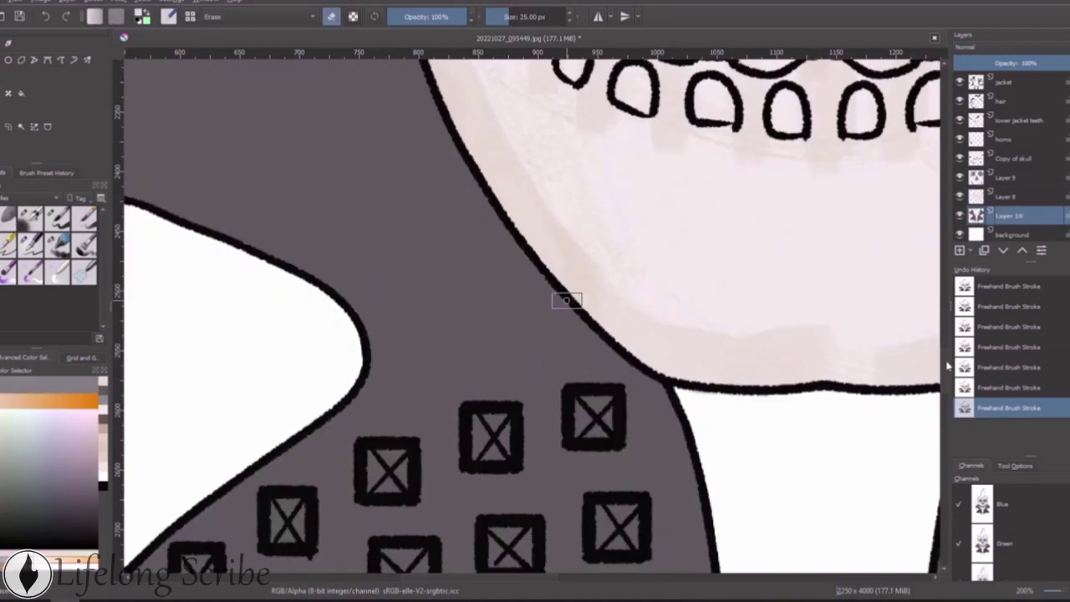
Erase grey below the jacket's lower outline and beyond its right end
scroll(566, 376, "down", 3)
scroll(549, 418, "right", 5)
scroll(549, 418, "down", 3)
scroll(519, 419, "down", 1)
mouse_move(489, 455)
left_mouse_down()
mouse_move(518, 401)
mouse_move(713, 255)
left_mouse_up()
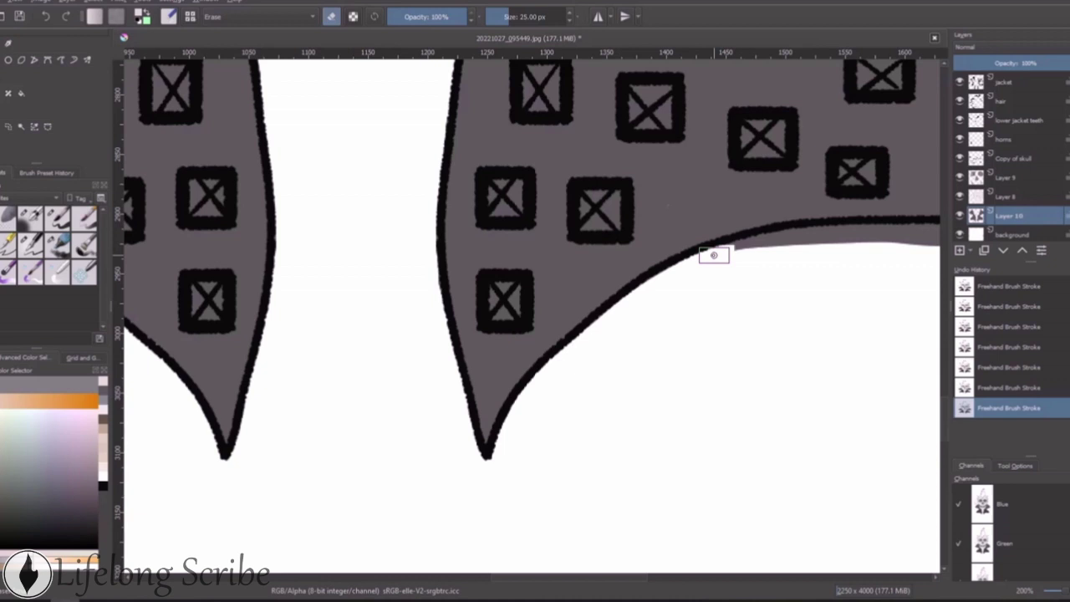
left_click_drag(713, 255, 720, 248)
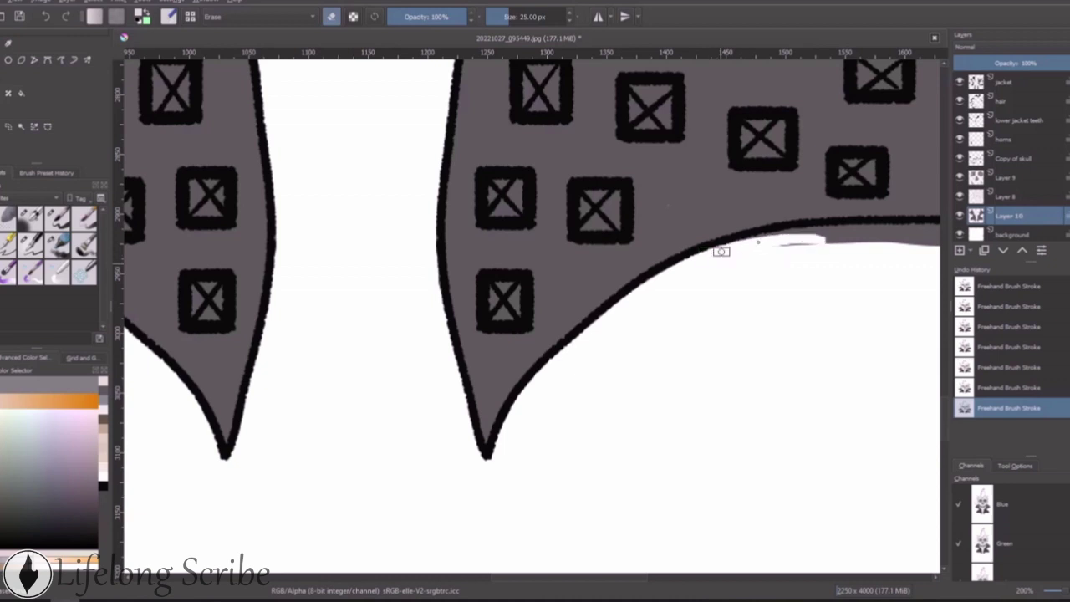
scroll(676, 554, "right", 5)
mouse_move(393, 236)
left_mouse_down()
mouse_move(490, 235)
mouse_move(370, 244)
mouse_move(633, 119)
left_mouse_up()
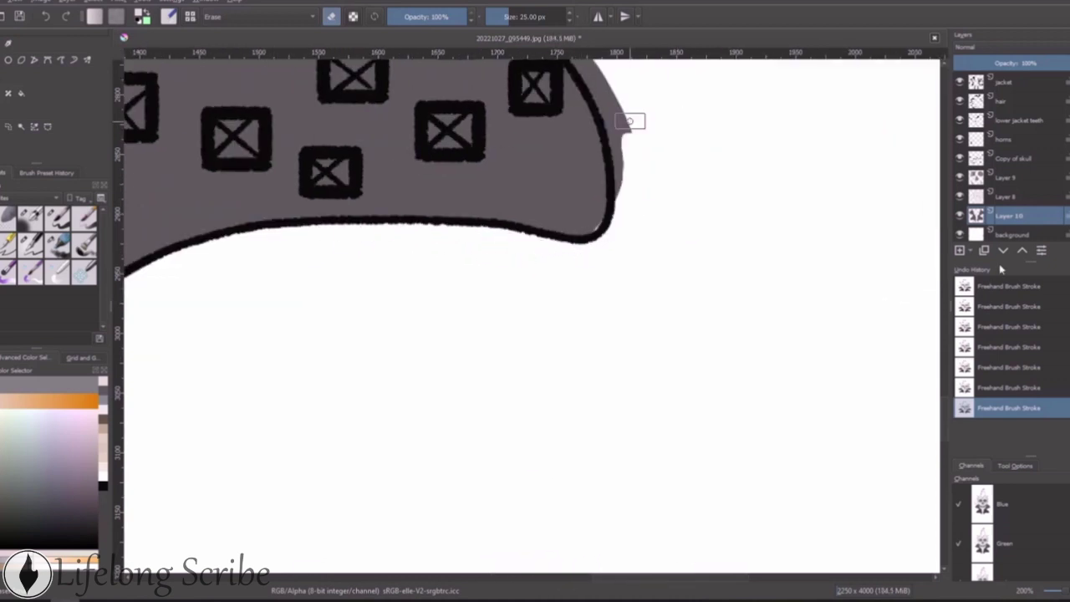
Erase grey spilling past the jacket's right outline
scroll(560, 227, "up", 2)
scroll(559, 226, "up", 2)
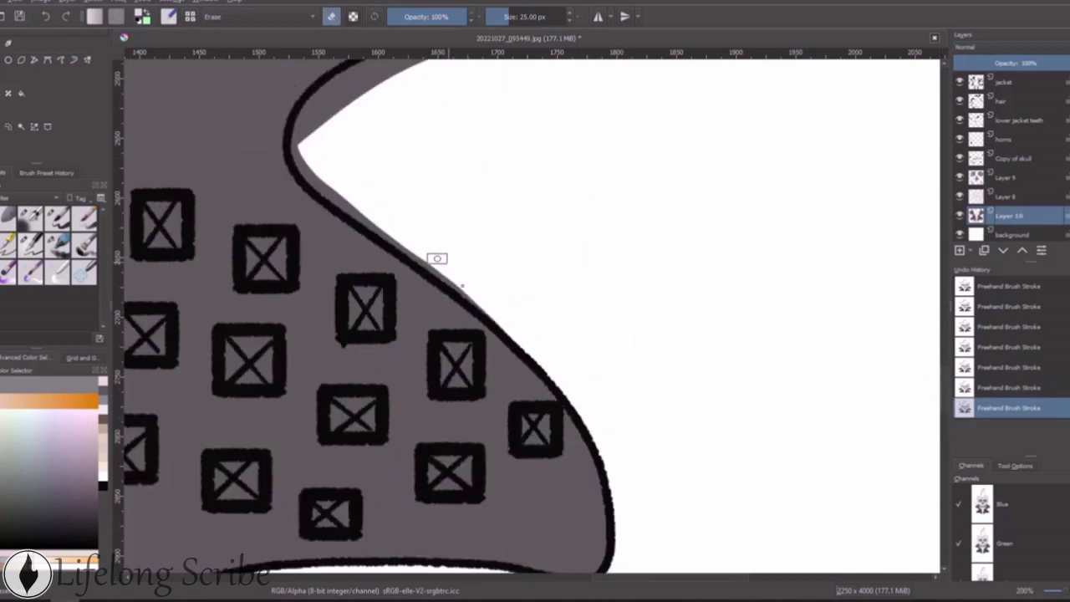
mouse_move(585, 401)
left_mouse_down()
mouse_move(477, 292)
mouse_move(402, 247)
left_mouse_up()
left_click_drag(307, 107, 402, 246)
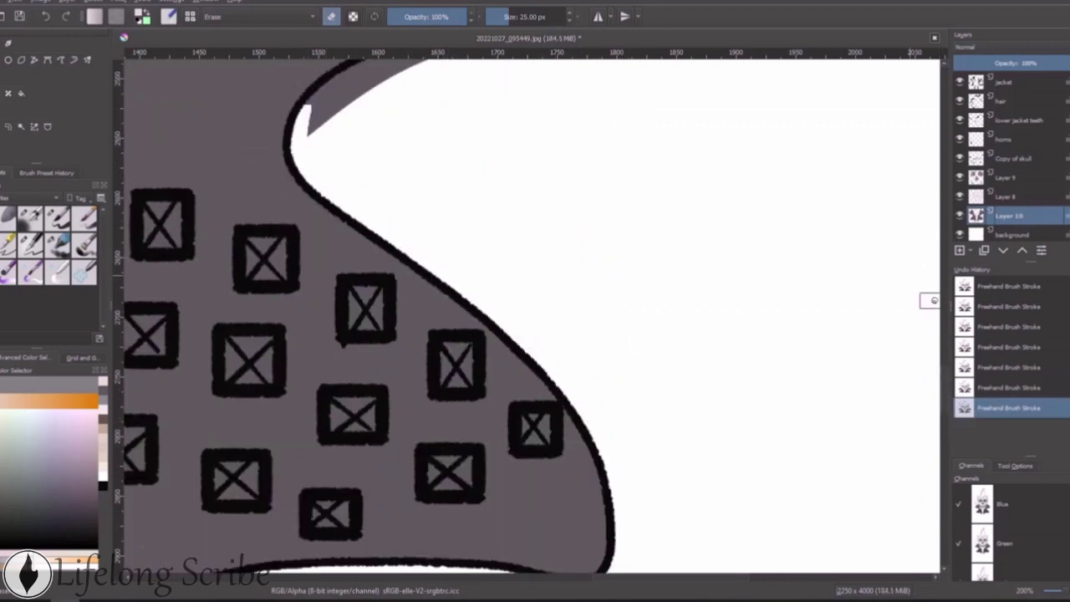
scroll(402, 247, "up", 2)
mouse_move(327, 299)
left_mouse_down()
mouse_move(755, 118)
mouse_move(485, 215)
left_mouse_up()
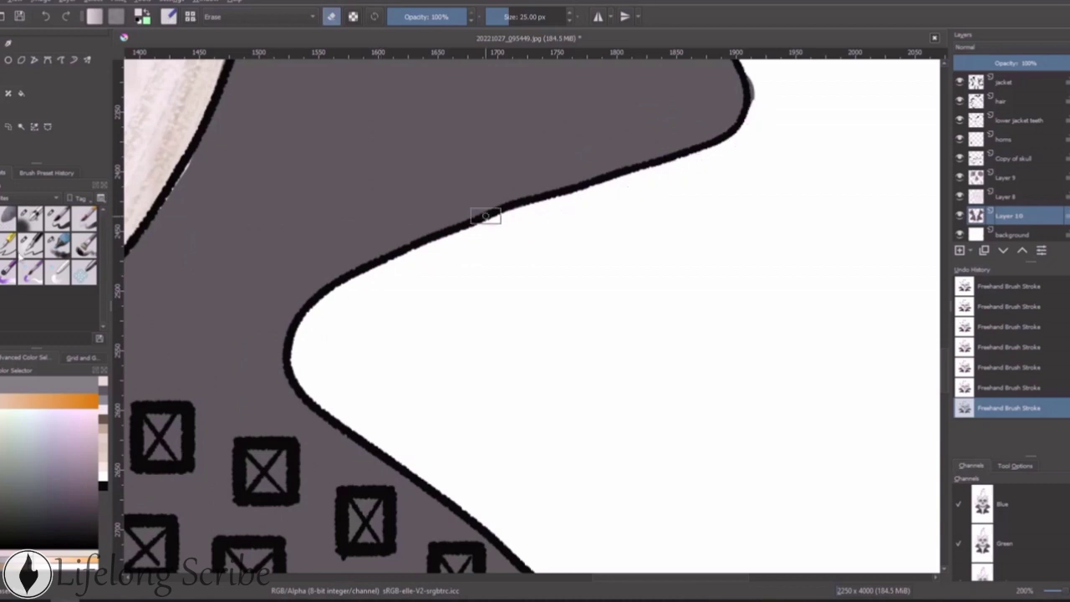
Erase grey past the jacket's upper outline, ending on Layer 10 with painting mode restored
left_click(30, 244)
left_click(210, 138, "ctrl")
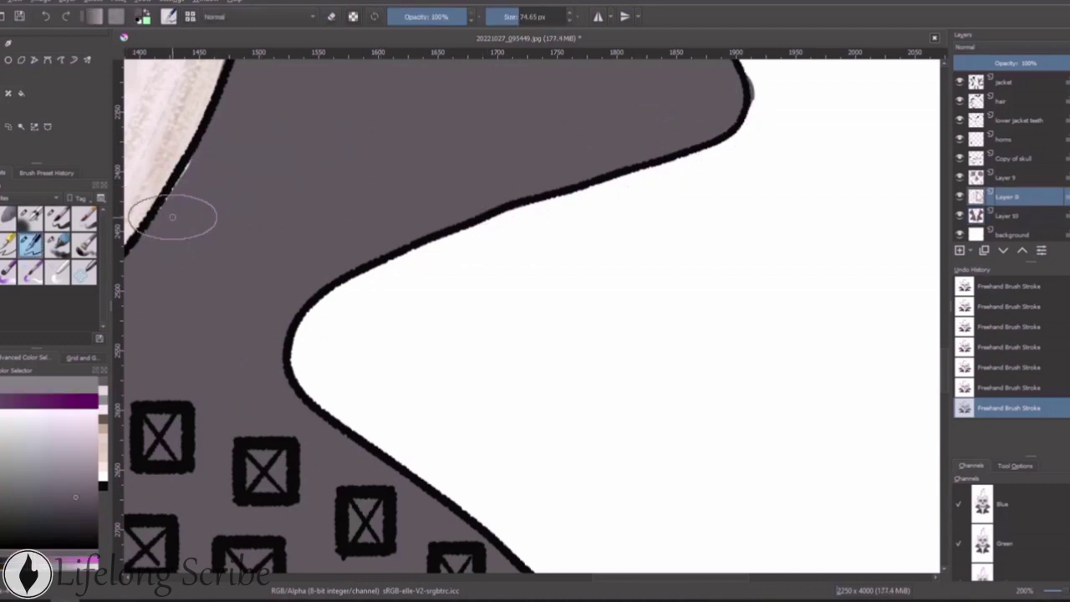
key("e")
scroll(750, 289, "up", 2)
scroll(750, 288, "up", 1)
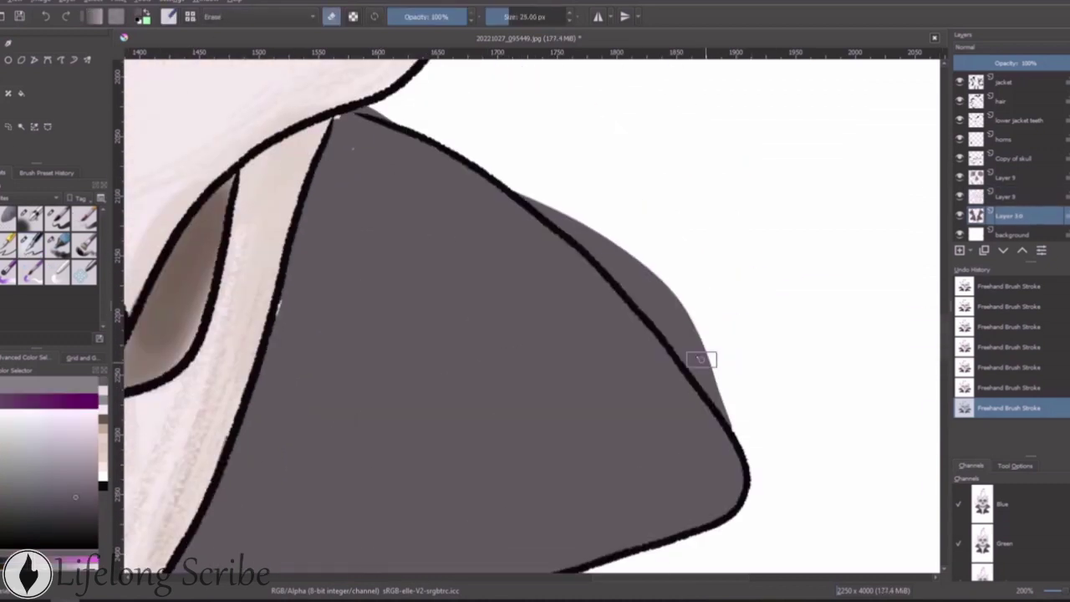
left_click_drag(700, 358, 596, 251)
scroll(595, 251, "up", 1)
left_click_drag(585, 380, 356, 236)
key("Page_Up")
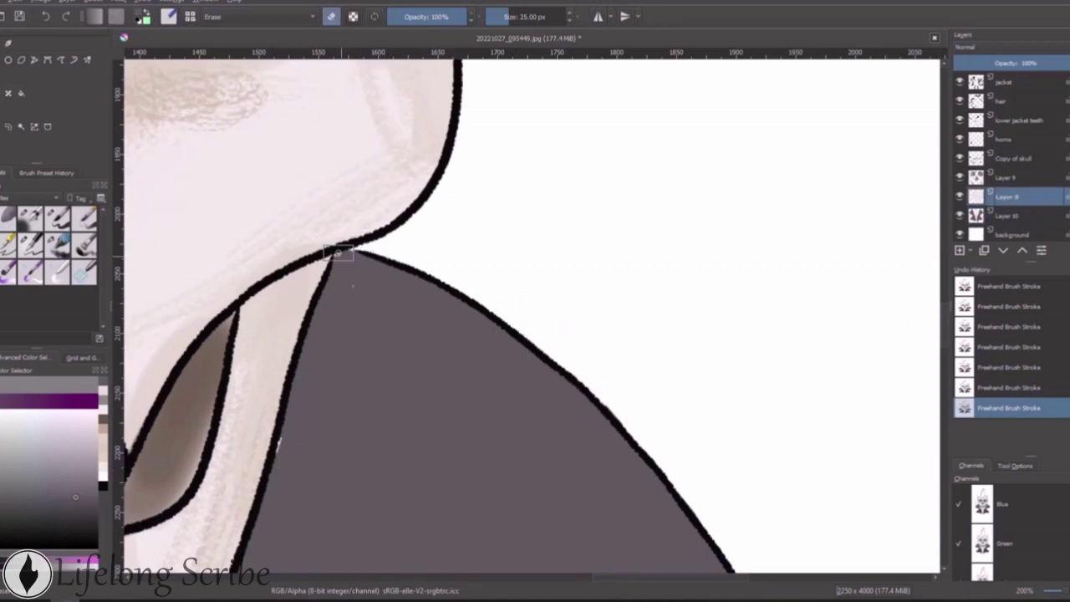
key("Page_Down")
key("/")
Undo the last collar stroke and repaint a dark shadow along the right collar edge
key("1")
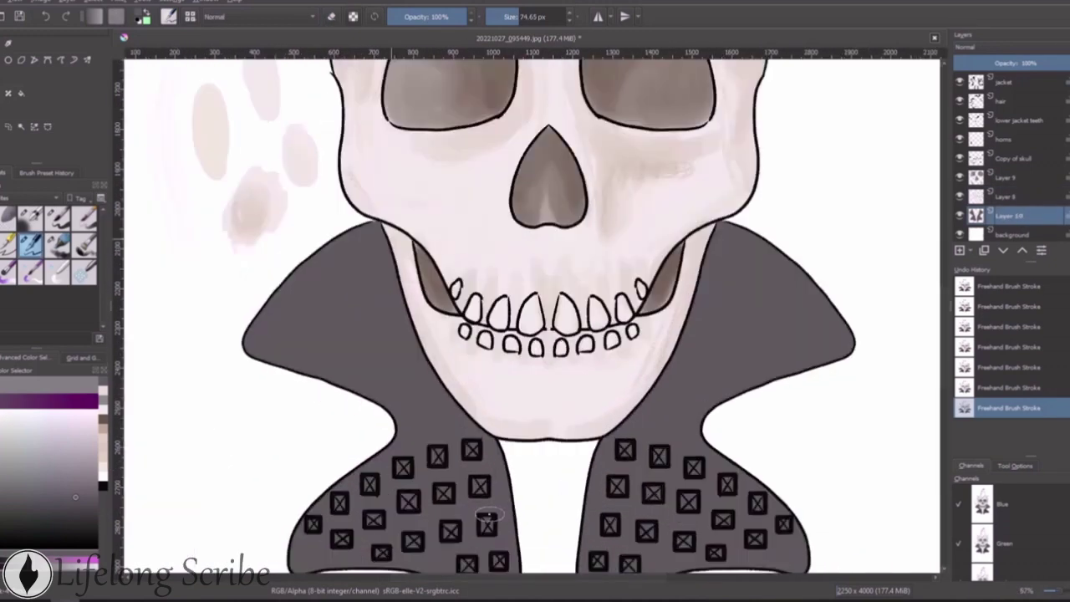
scroll(489, 512, "down", 2)
key("/")
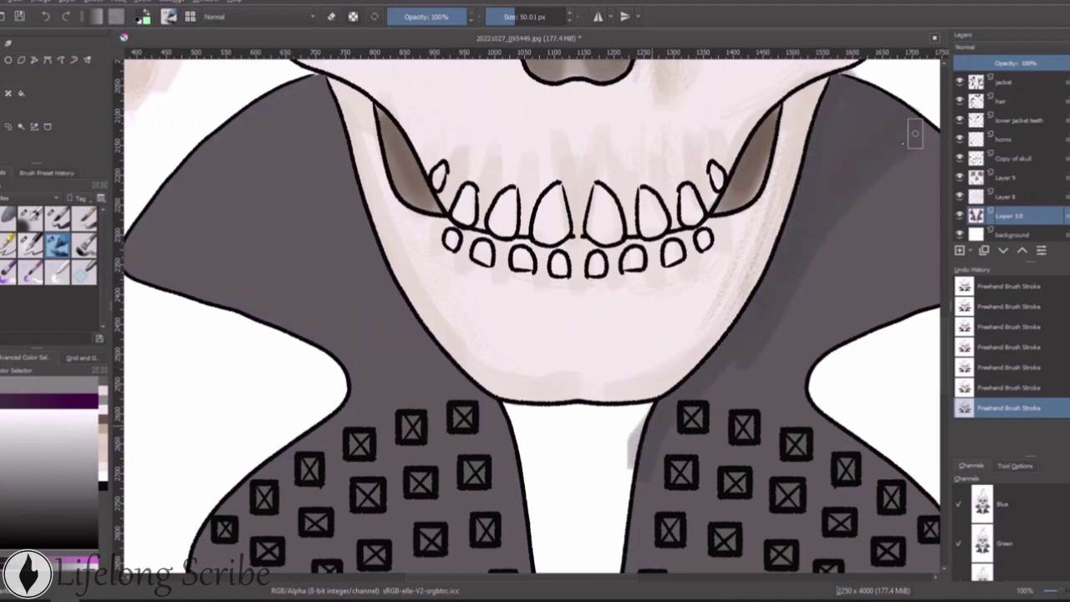
scroll(778, 321, "down", 2)
key("ctrl+z")
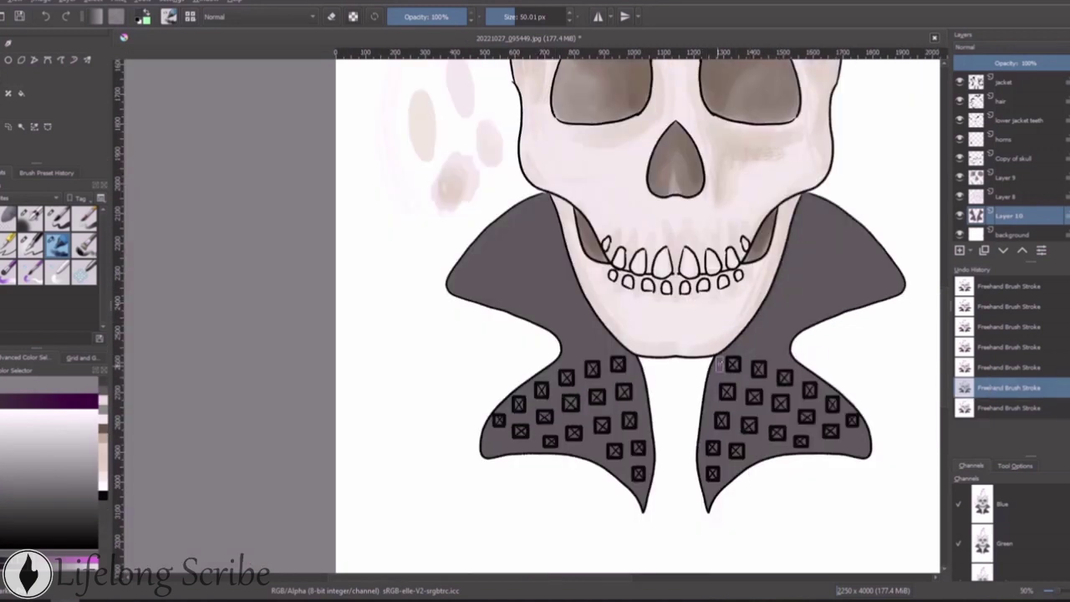
left_click_drag(719, 364, 795, 243)
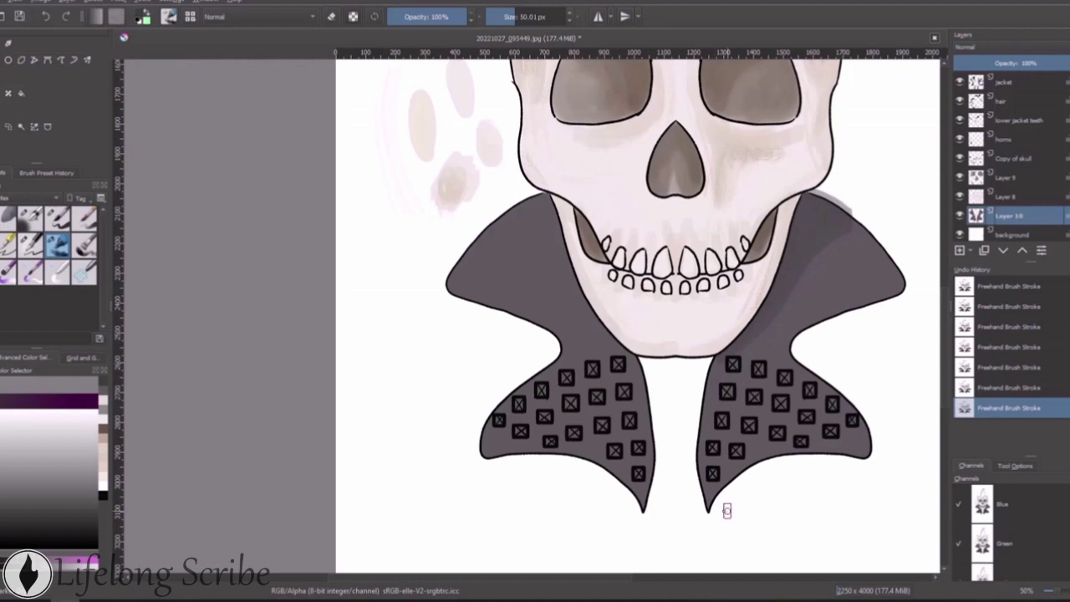
Reduce the brush size to about 21 px and turn on mirrored painting
scroll(727, 510, "up", 2)
left_click(505, 17)
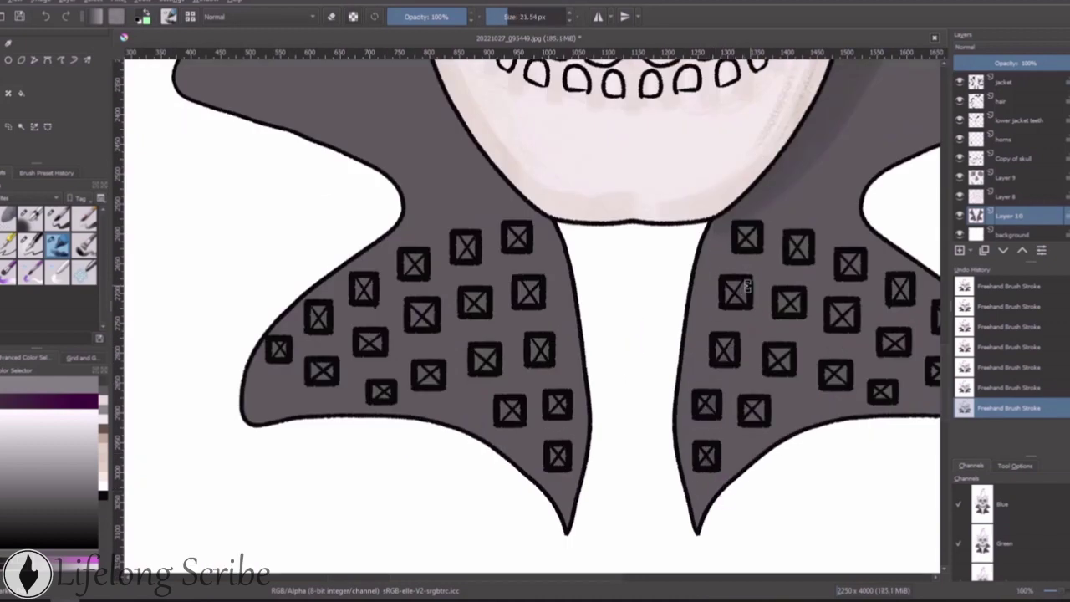
key("slash")
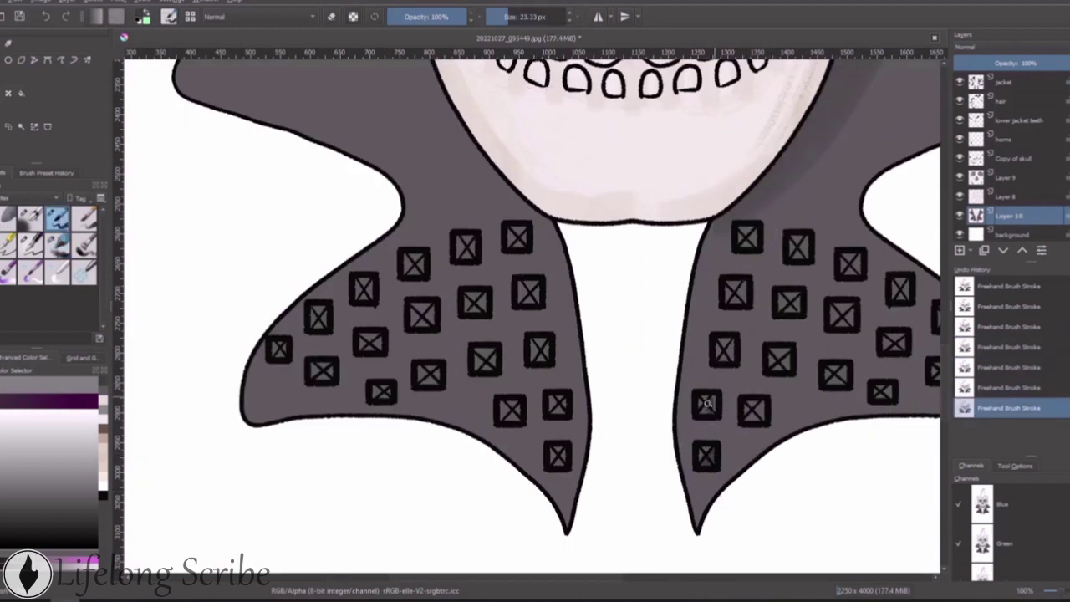
key("m")
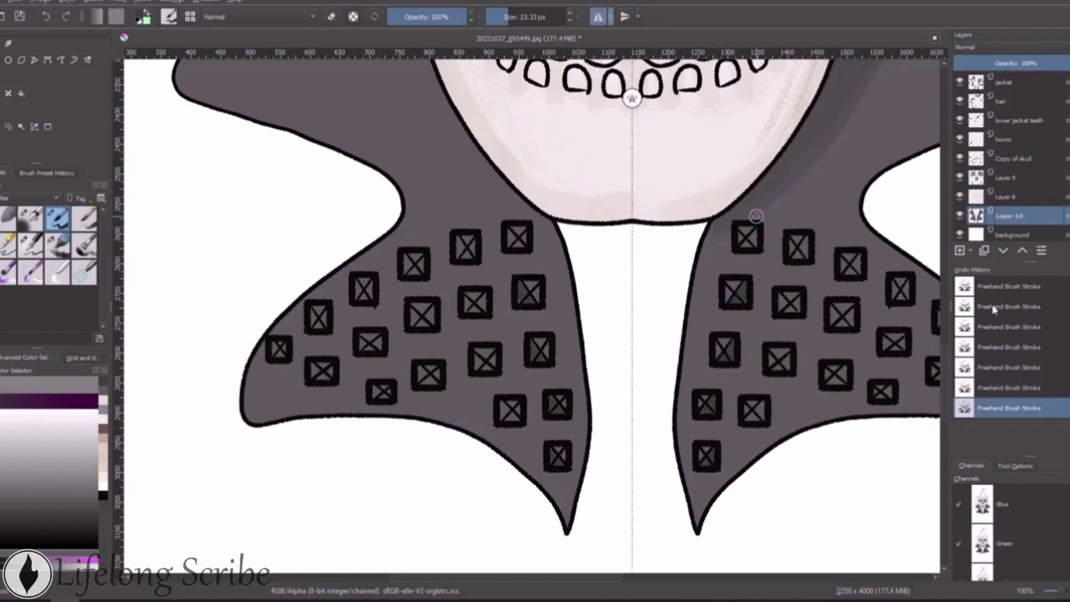
With mirroring off, shade the lower-right sides of studs on the left collar flap
key("m")
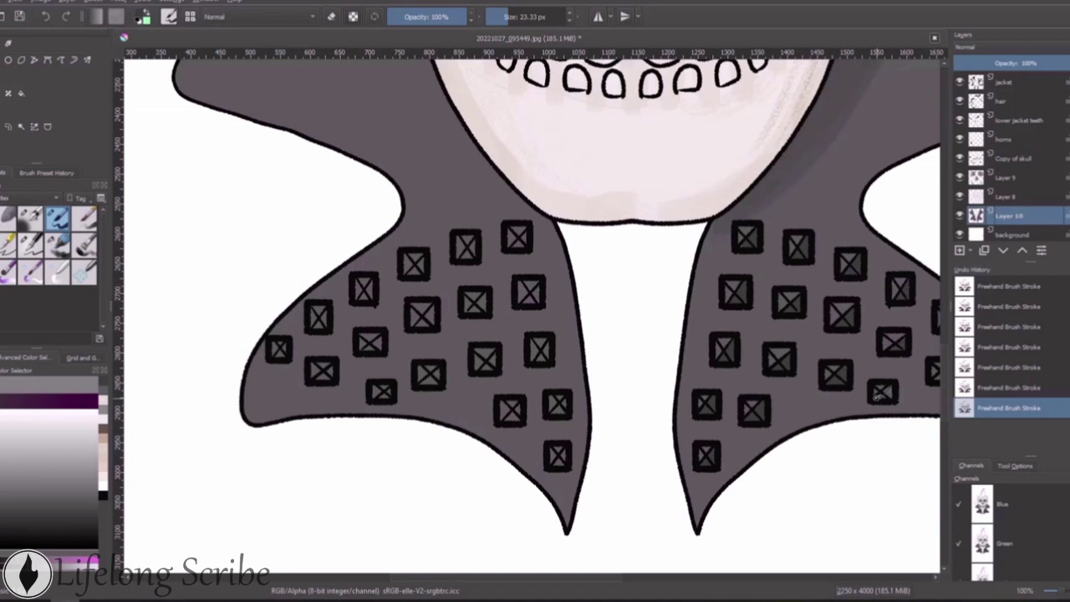
left_click_drag(577, 581, 660, 581)
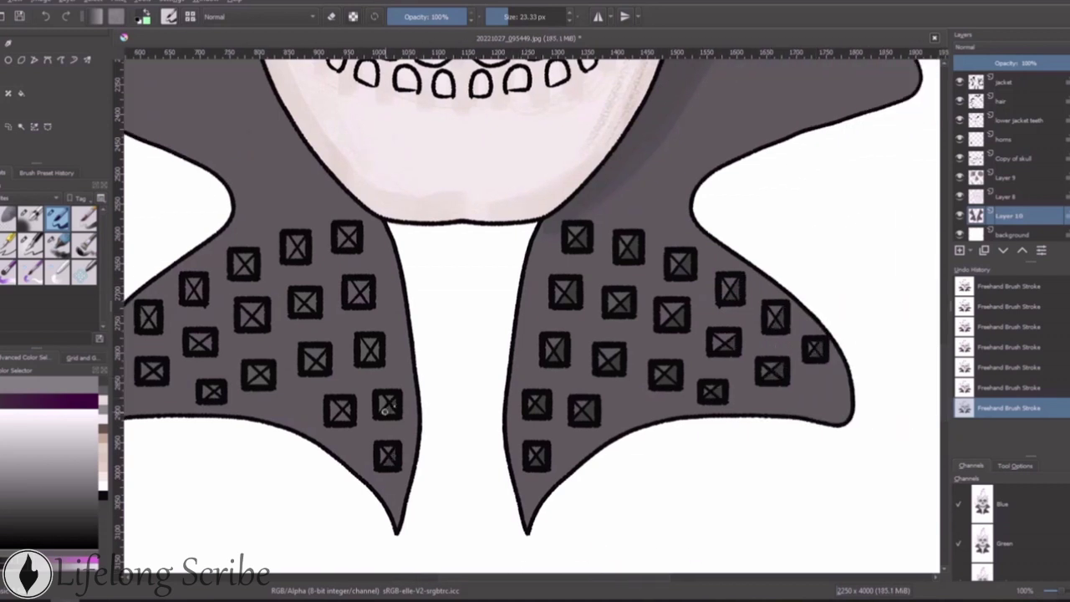
scroll(413, 458, "up", 1)
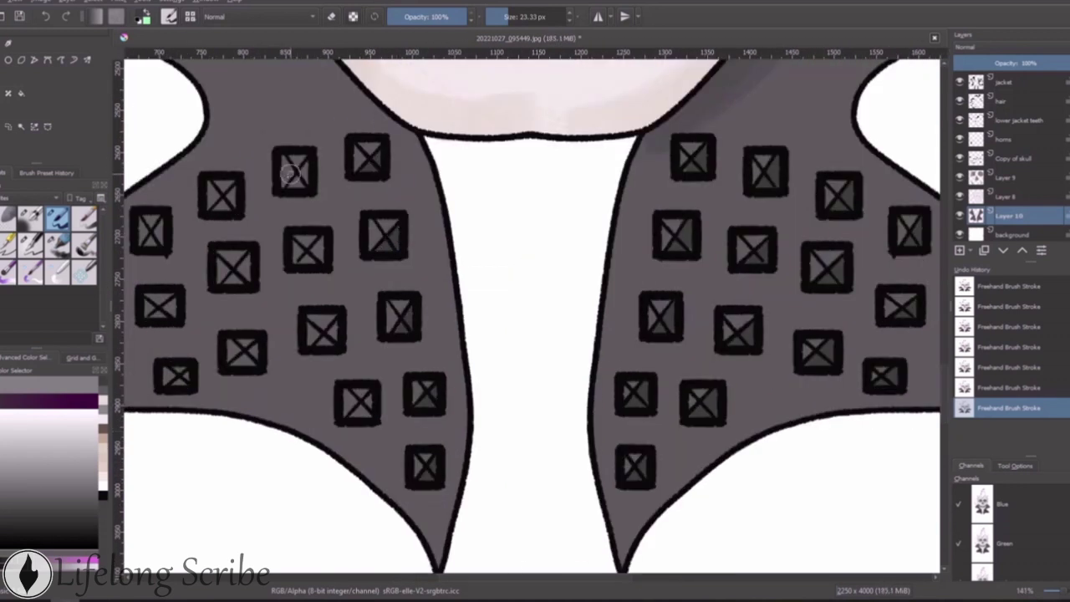
left_click_drag(334, 321, 339, 341)
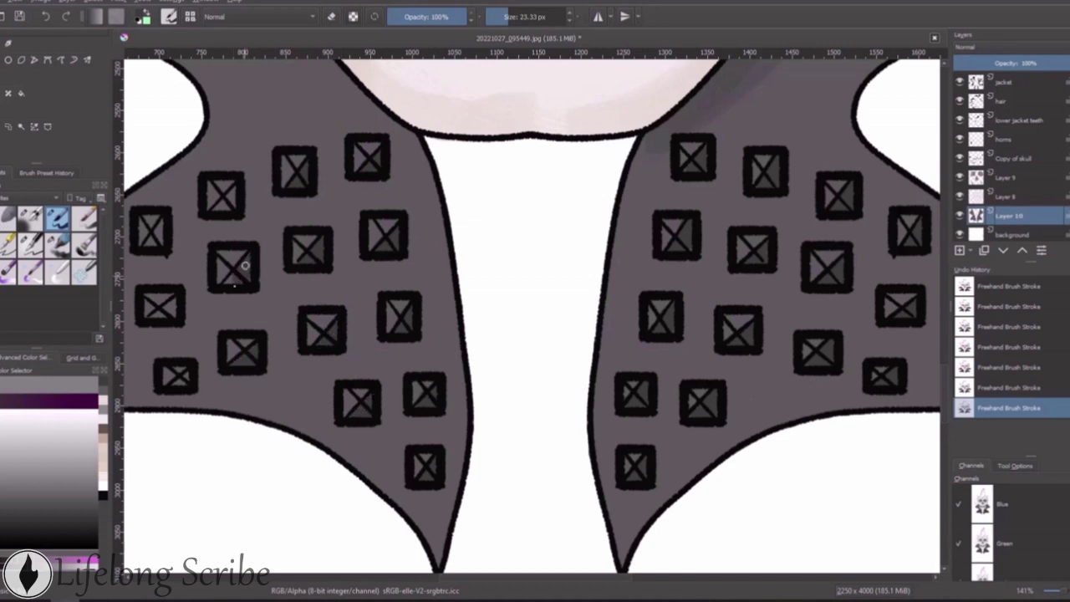
scroll(359, 550, "left", 3)
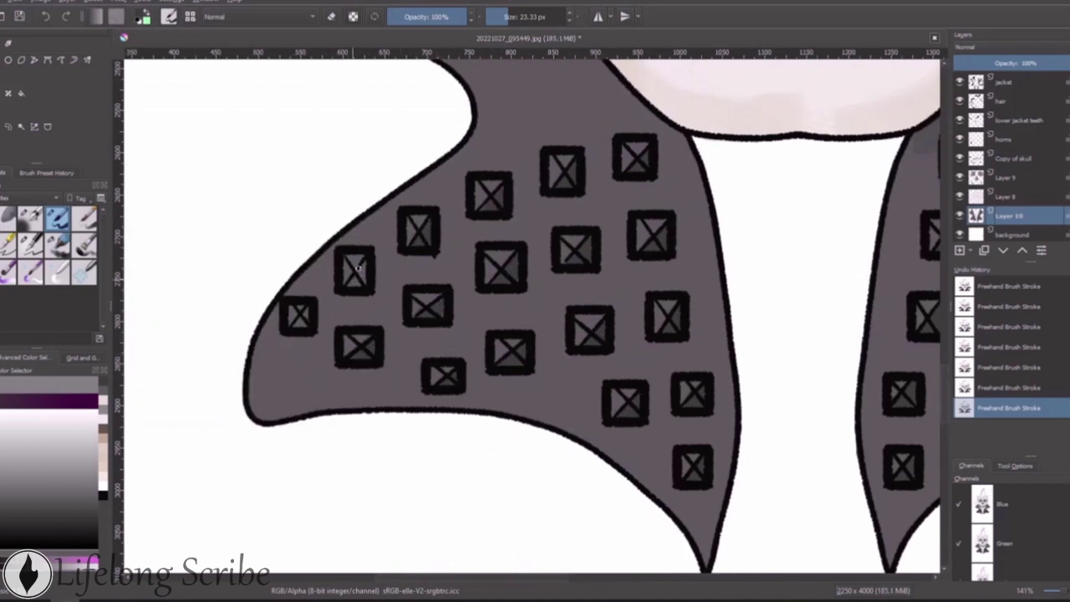
left_click_drag(289, 324, 307, 305)
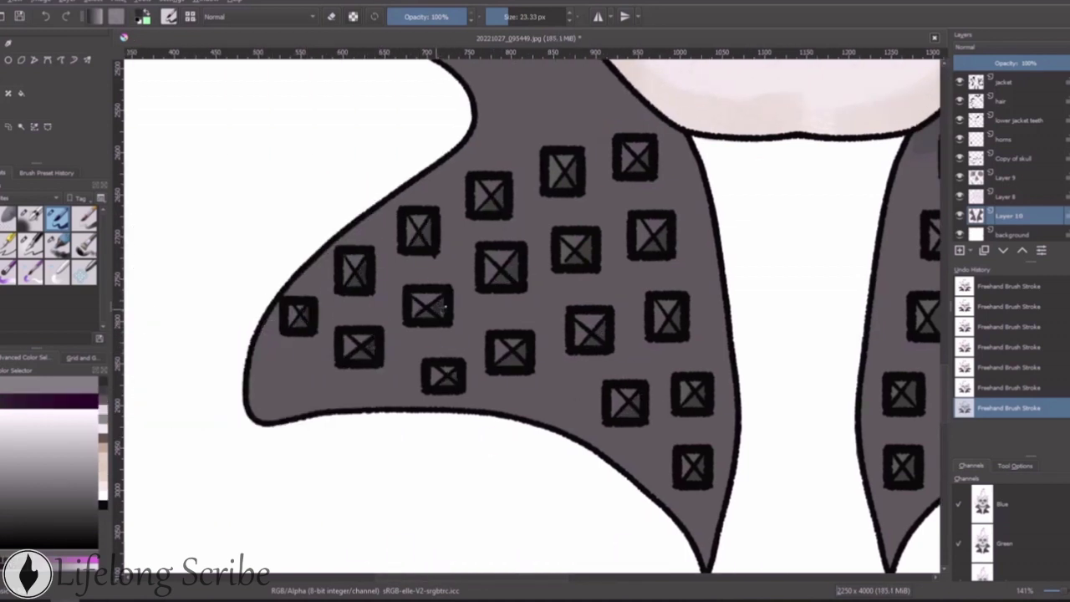
Shade more studs with a new colour and the 21.54 and 18.23 px brushes, checking them in a mirrored view
key("slash")
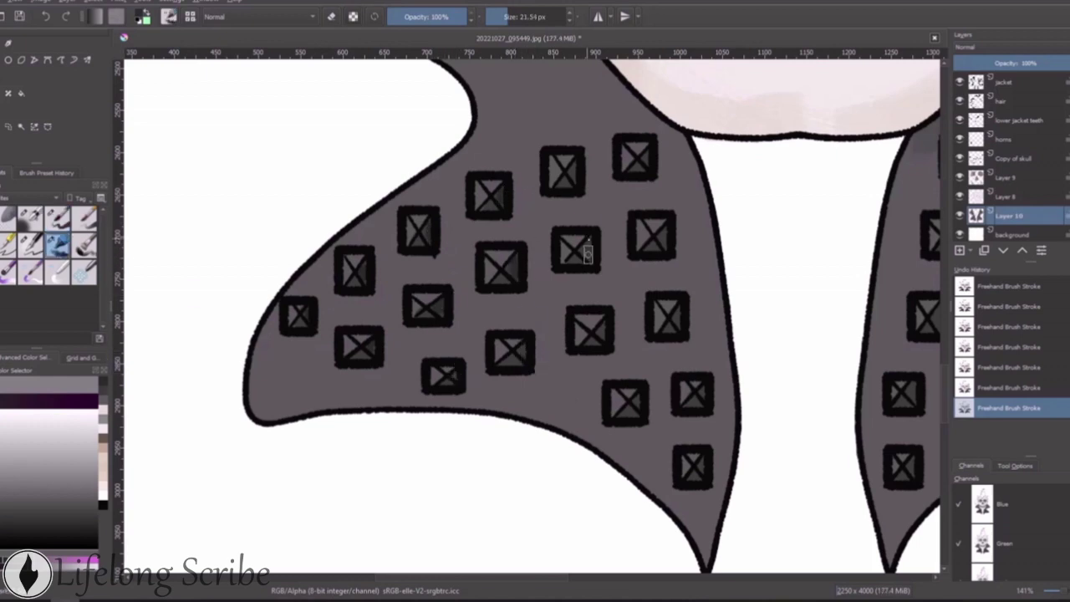
scroll(705, 408, "right", 5)
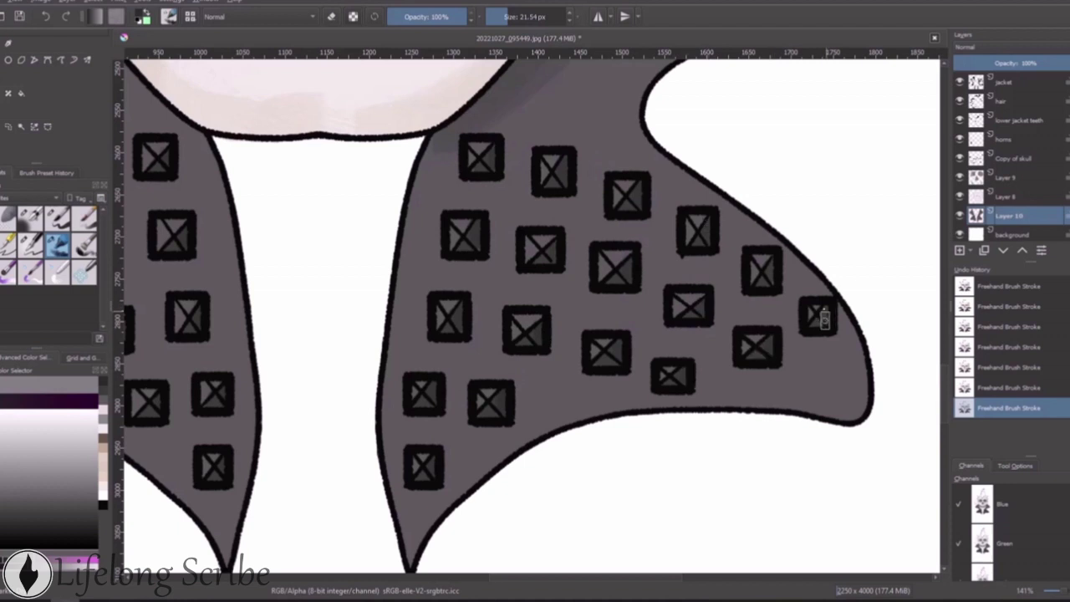
left_click(75, 497)
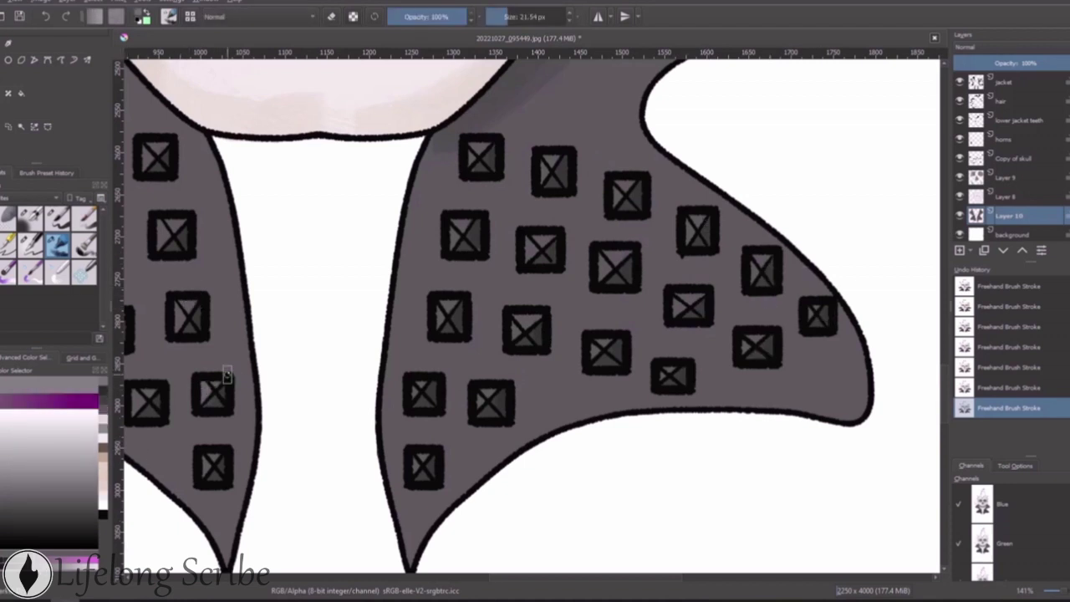
left_click_drag(216, 385, 493, 386)
key("slash")
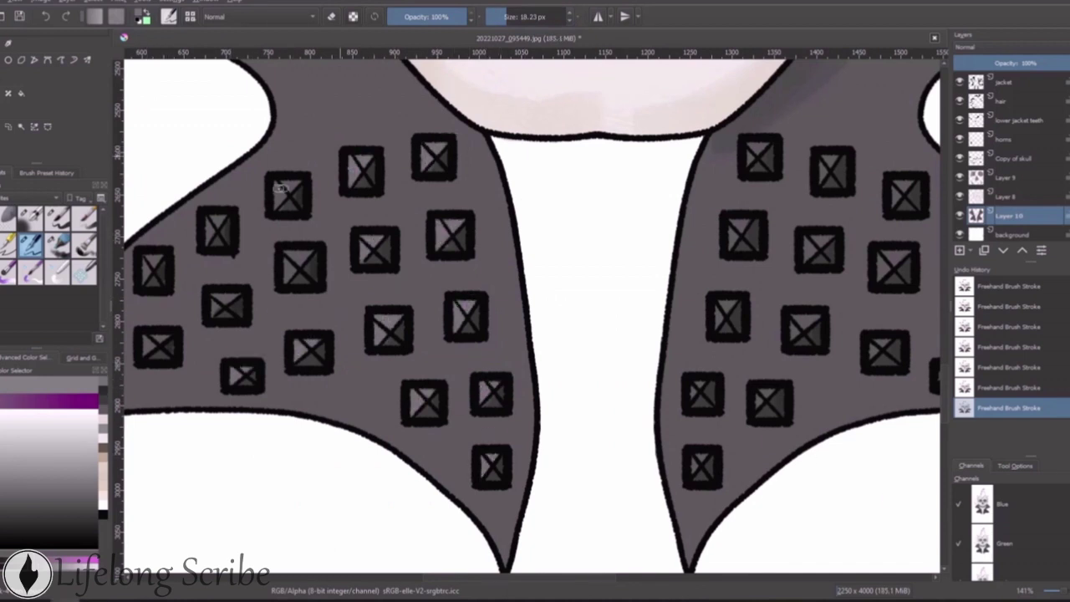
left_click_drag(308, 249, 398, 222)
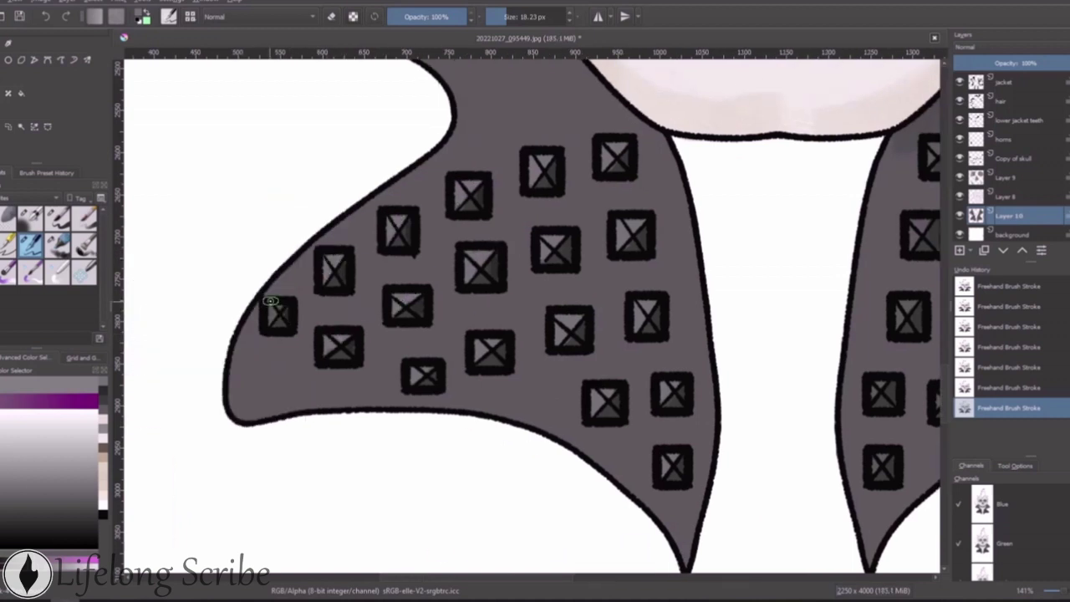
key("m")
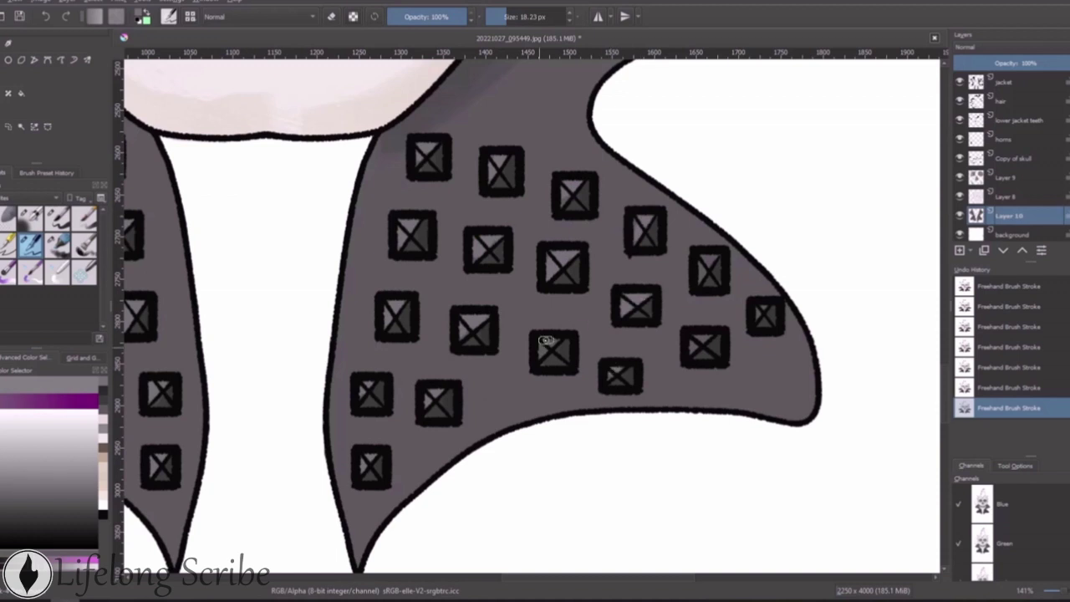
key("slash")
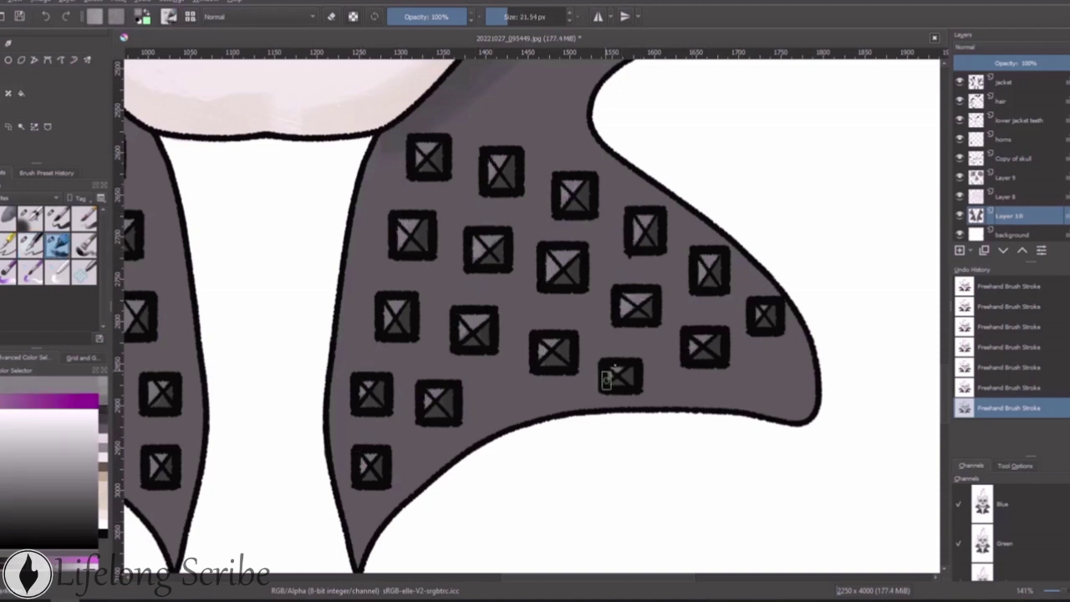
key("m")
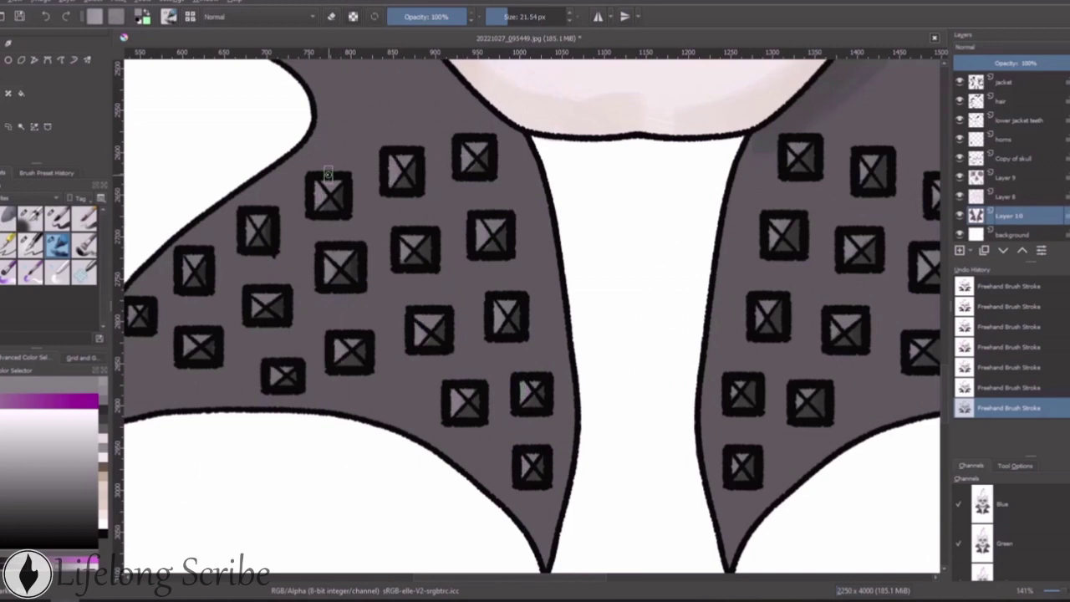
scroll(189, 255, "down", 5)
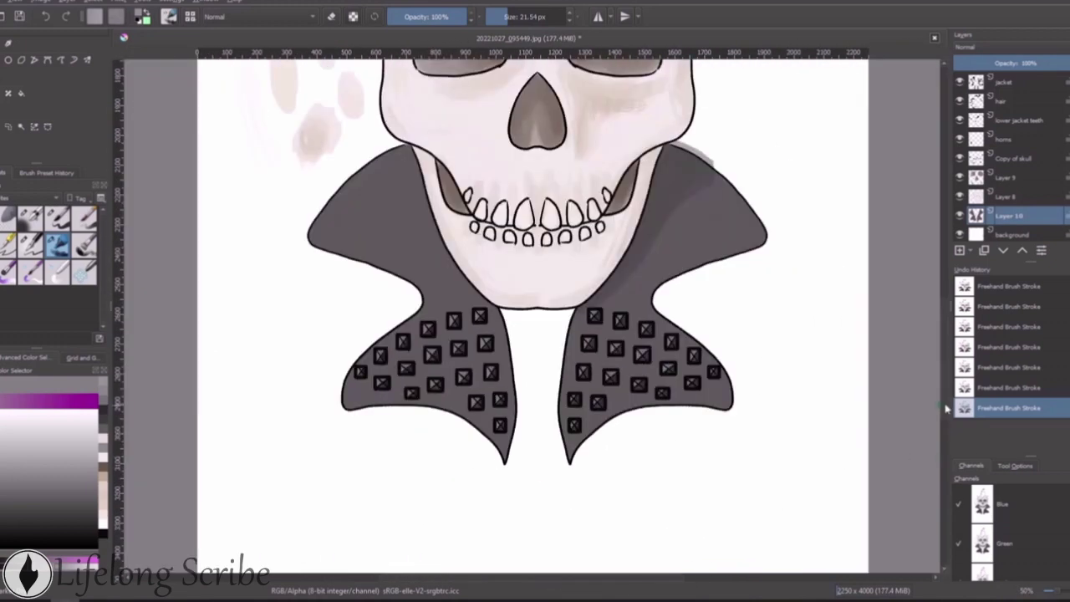
On a new layer, paint grey into the left and right horns
key("Insert")
left_click(30, 243)
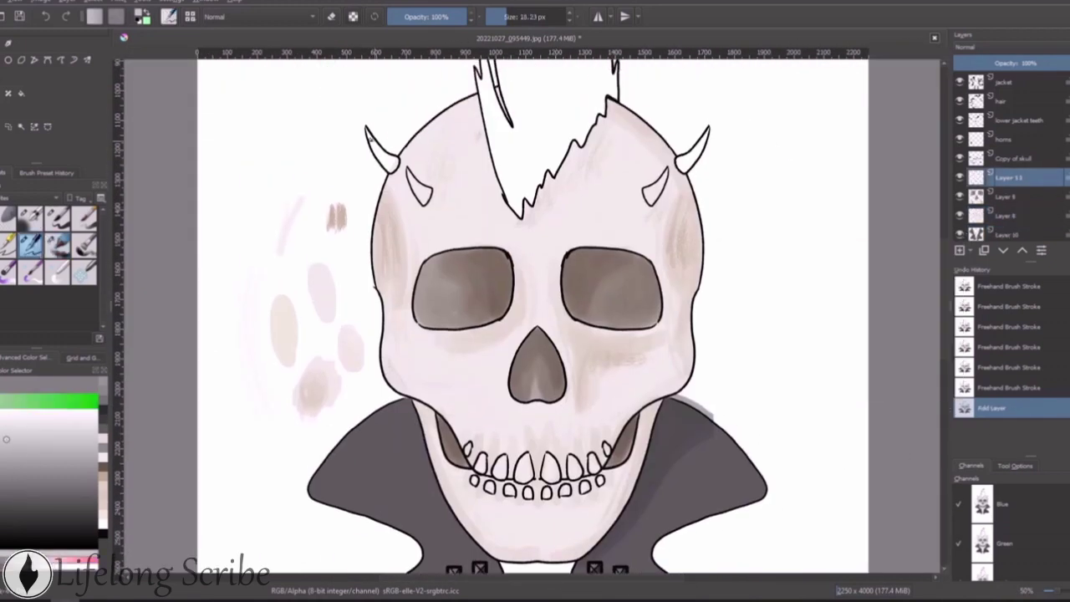
scroll(372, 142, "up", 5)
left_click_drag(372, 143, 509, 280)
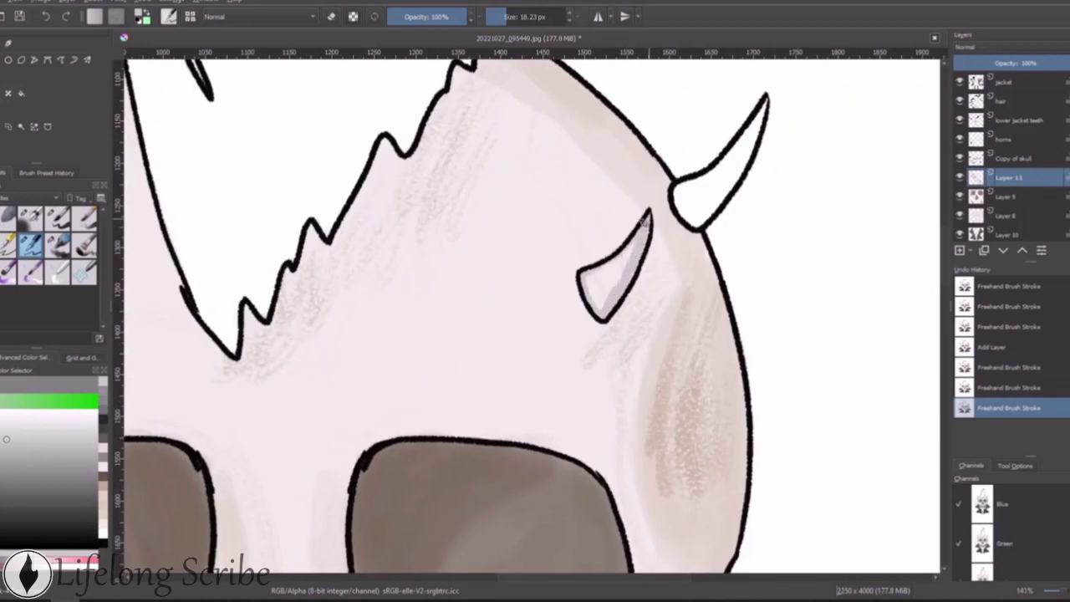
left_click_drag(645, 219, 602, 301)
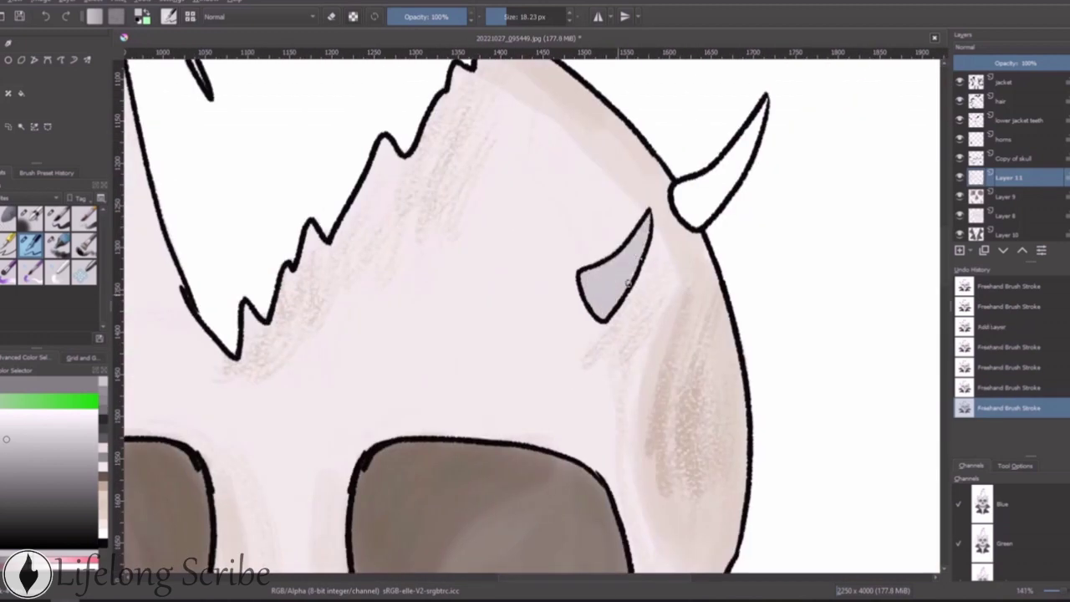
left_click_drag(680, 205, 768, 101)
Check the horns in a mirrored view, then erase part of the shadow beside the jaw
key("e")
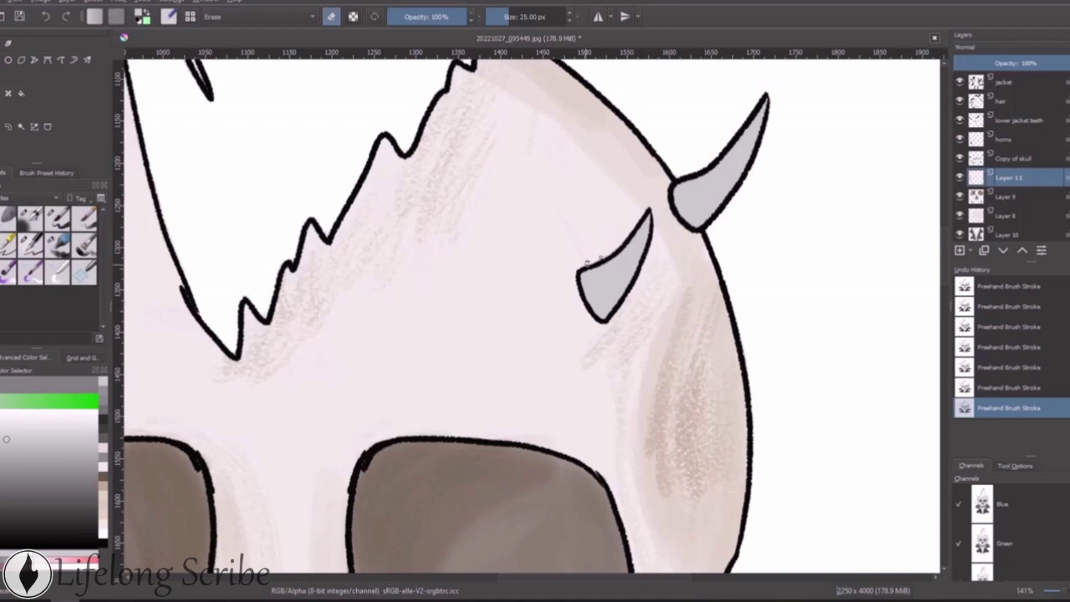
key("m")
left_click(59, 244)
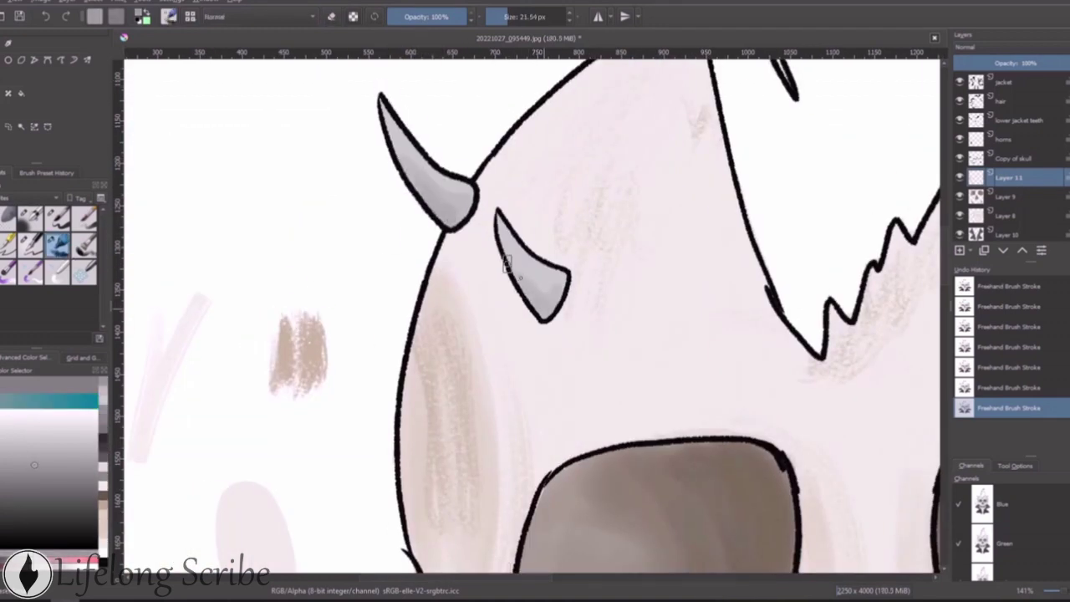
key("m")
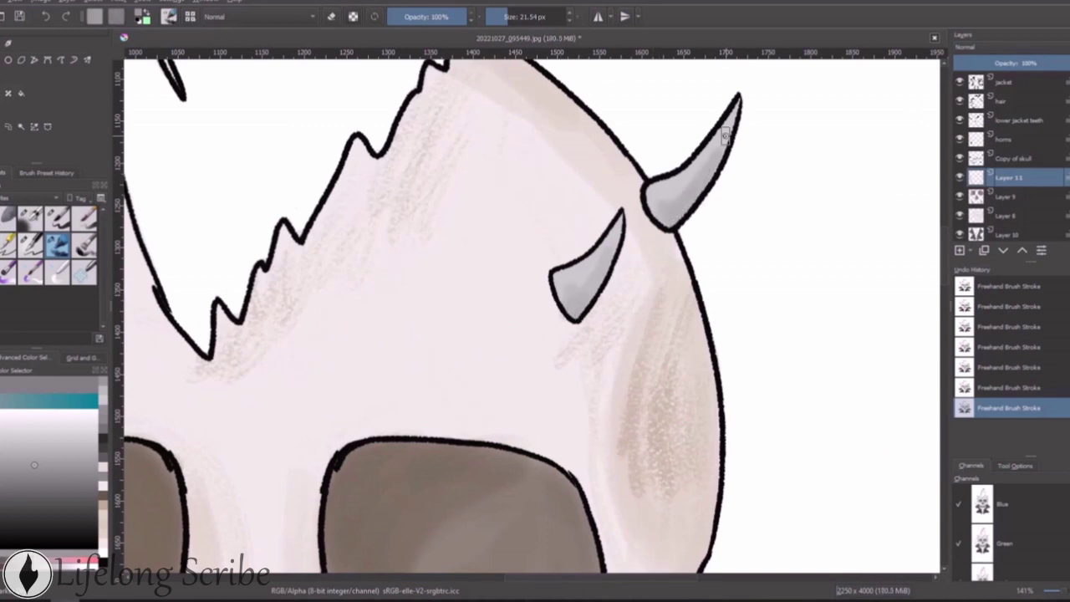
key("e")
scroll(705, 186, "down", 3)
scroll(493, 374, "up", 3)
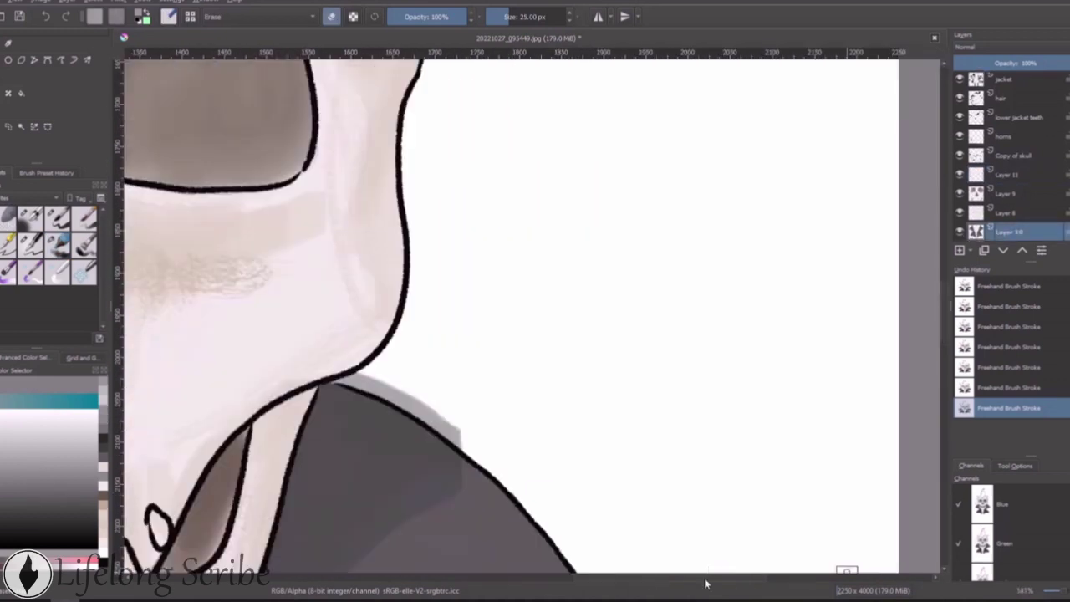
left_click_drag(494, 374, 577, 439)
Zoom out to fit the page, add a new layer above Layer 11 and choose cyan
key("m")
key("2")
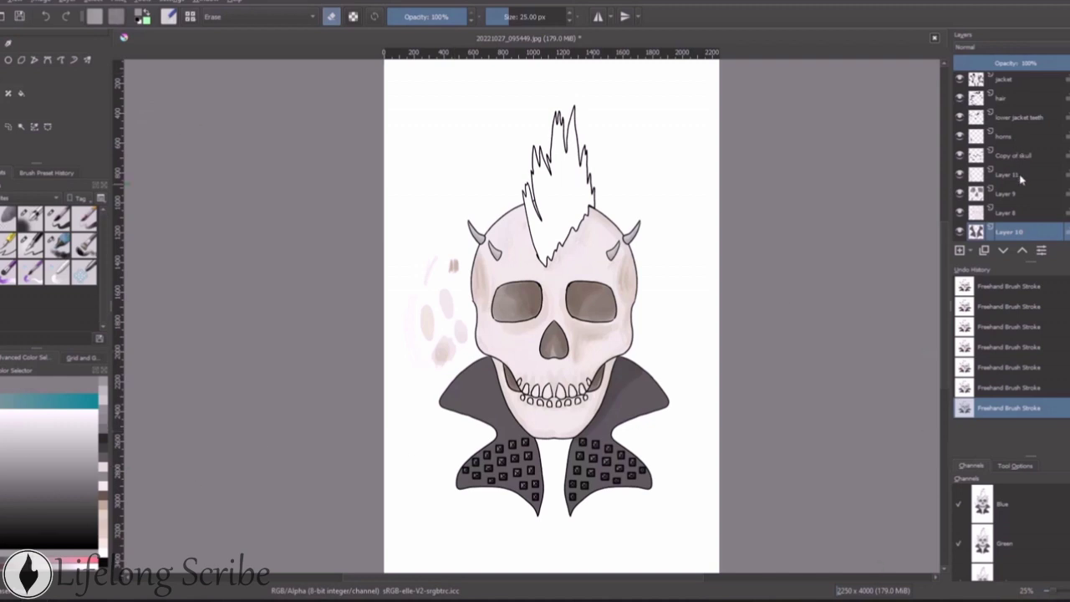
left_click(1020, 178)
key("Insert")
left_click_drag(50, 401, 28, 401)
Paint cyan along the mohawk base and outline its left side and top spikes
left_click(30, 435)
left_click(31, 245)
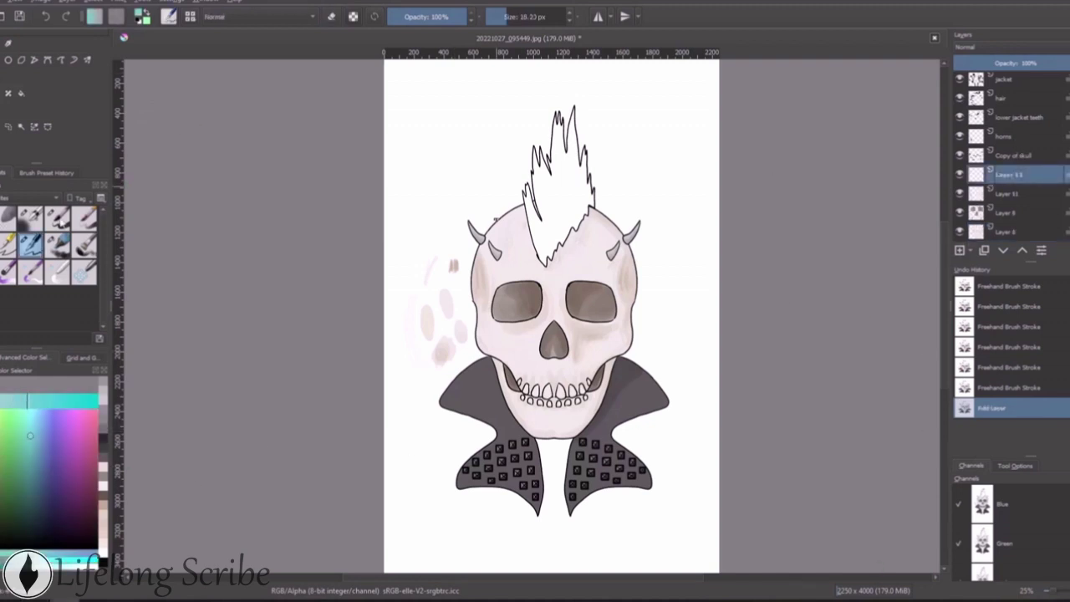
scroll(496, 219, "up", 5)
scroll(496, 219, "up", 3)
left_click_drag(420, 284, 423, 368)
left_click_drag(349, 227, 358, 263)
mouse_move(339, 148)
left_mouse_down()
mouse_move(435, 451)
mouse_move(577, 251)
mouse_move(597, 104)
left_mouse_up()
scroll(402, 230, "up", 3)
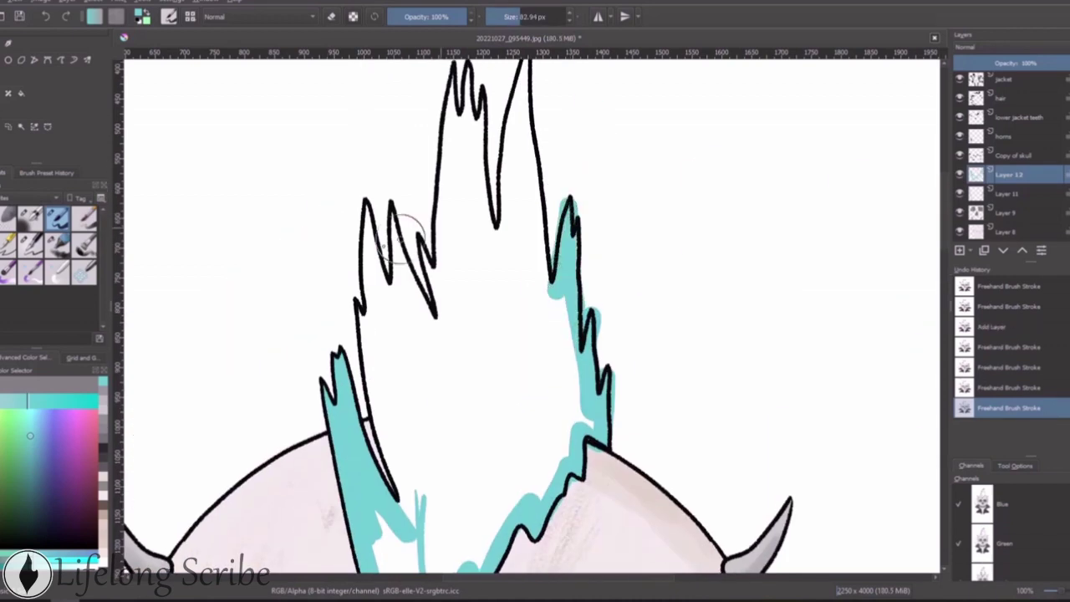
left_click_drag(404, 228, 393, 510)
mouse_move(381, 334)
left_mouse_down()
mouse_move(468, 67)
mouse_move(569, 309)
left_mouse_up()
scroll(535, 293, "up", 1)
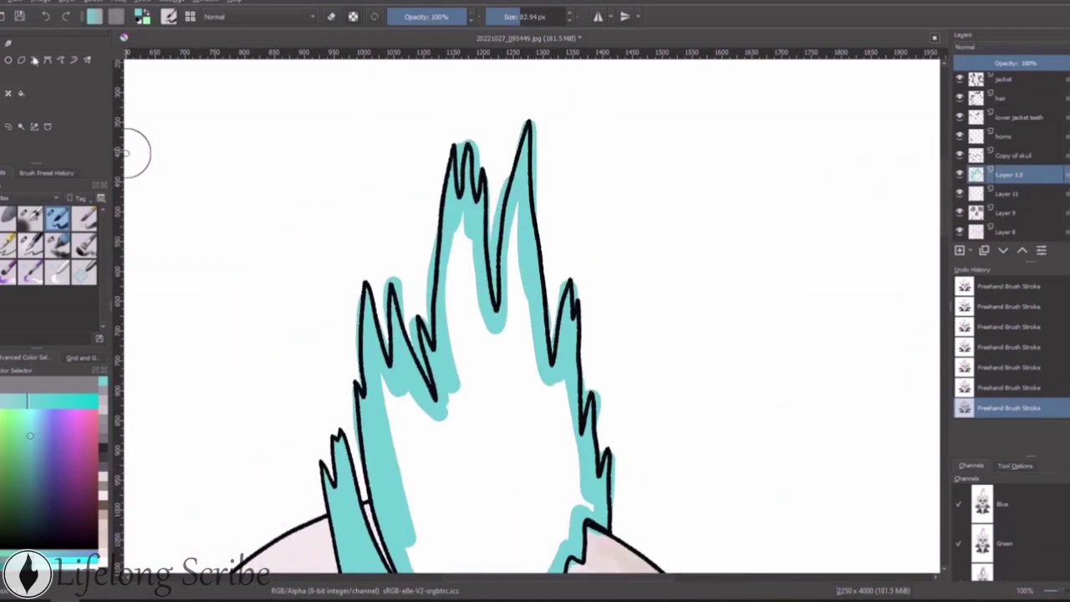
scroll(894, 234, "down", 2)
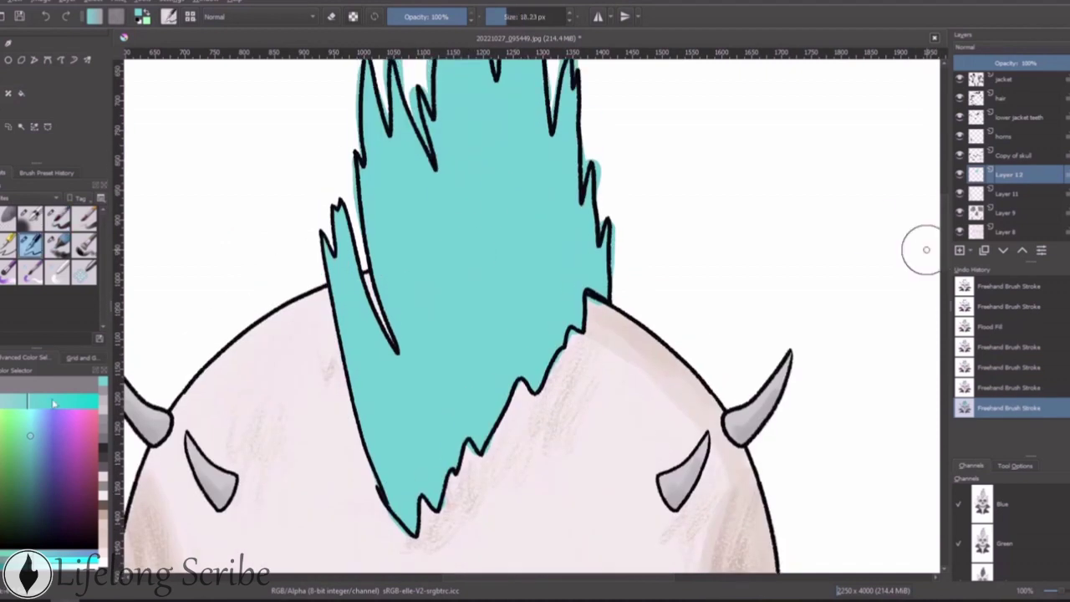
Paint darker teal zigzag shading strokes across the mohawk, redoing one left-edge stroke
left_click(50, 404)
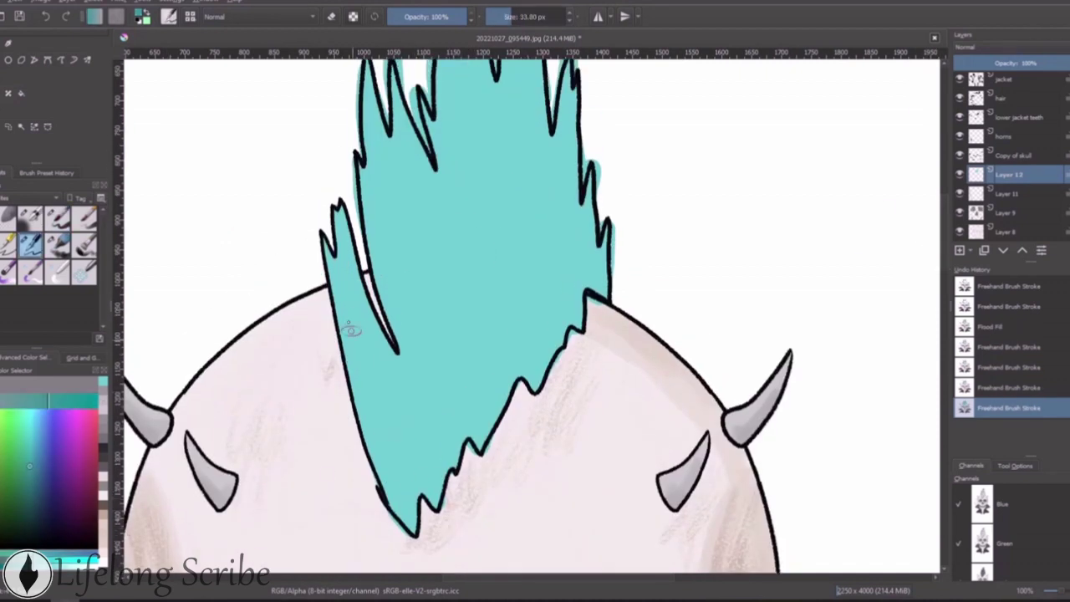
left_click_drag(350, 329, 410, 527)
left_click_drag(368, 381, 439, 502)
key("ctrl+z")
mouse_move(353, 341)
left_mouse_down()
mouse_move(434, 475)
mouse_move(498, 226)
left_mouse_up()
left_click_drag(485, 326, 602, 184)
left_click_drag(502, 226, 514, 134)
scroll(514, 167, "up", 3)
mouse_move(510, 192)
left_mouse_down()
mouse_move(412, 343)
mouse_move(443, 451)
left_mouse_up()
mouse_move(548, 368)
left_mouse_down()
mouse_move(524, 280)
mouse_move(555, 400)
mouse_move(535, 468)
left_mouse_up()
left_click_drag(506, 218, 468, 401)
Redo the misplaced stroke and deepen the dark teal shading through the mohawk's centre and lower area
key("ctrl+z")
mouse_move(510, 368)
left_mouse_down()
mouse_move(480, 464)
mouse_move(481, 347)
left_mouse_up()
left_click_drag(502, 427, 540, 472)
scroll(502, 418, "down", 3)
left_click_drag(393, 368, 418, 460)
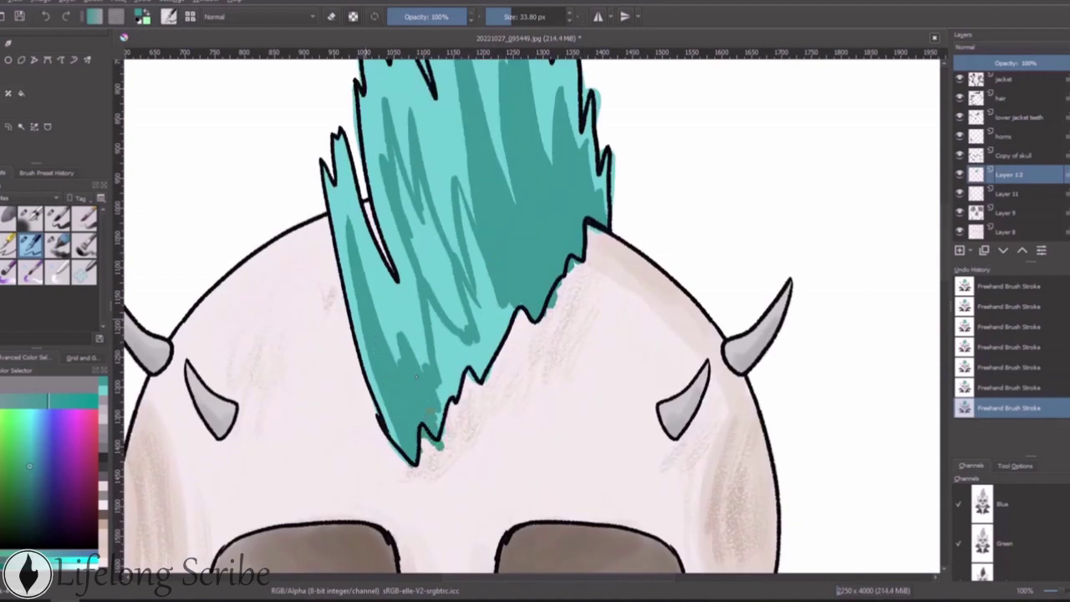
left_click_drag(452, 301, 458, 410)
left_click_drag(506, 297, 469, 384)
left_click_drag(422, 234, 401, 310)
left_click_drag(435, 151, 410, 301)
left_click_drag(456, 184, 462, 342)
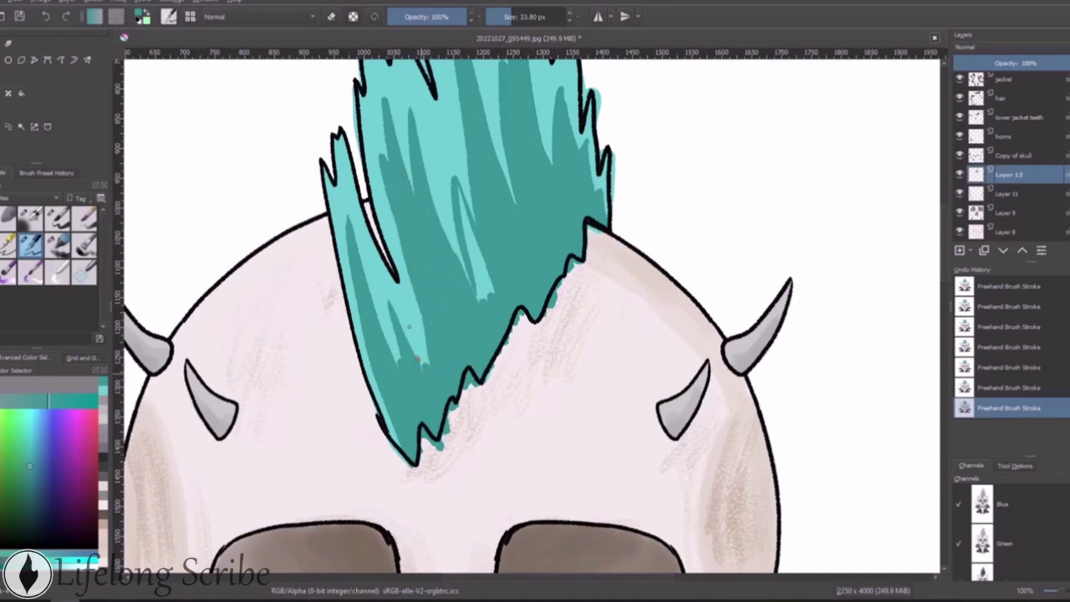
Pick a lighter teal and streak highlights along the mohawk's left edge, central and right spikes
scroll(383, 164, "up", 2)
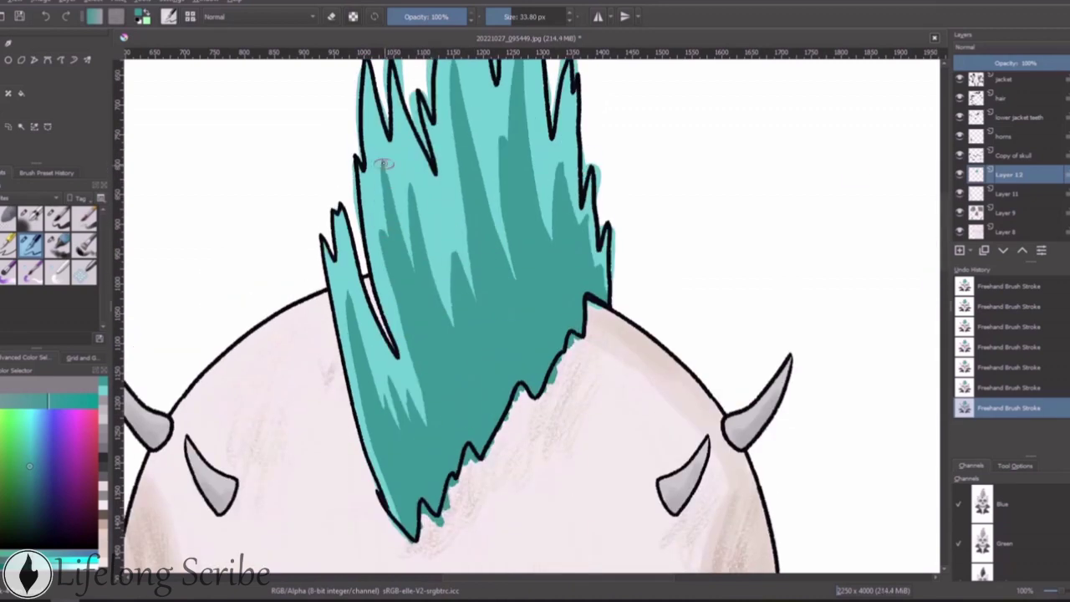
scroll(372, 260, "up", 2)
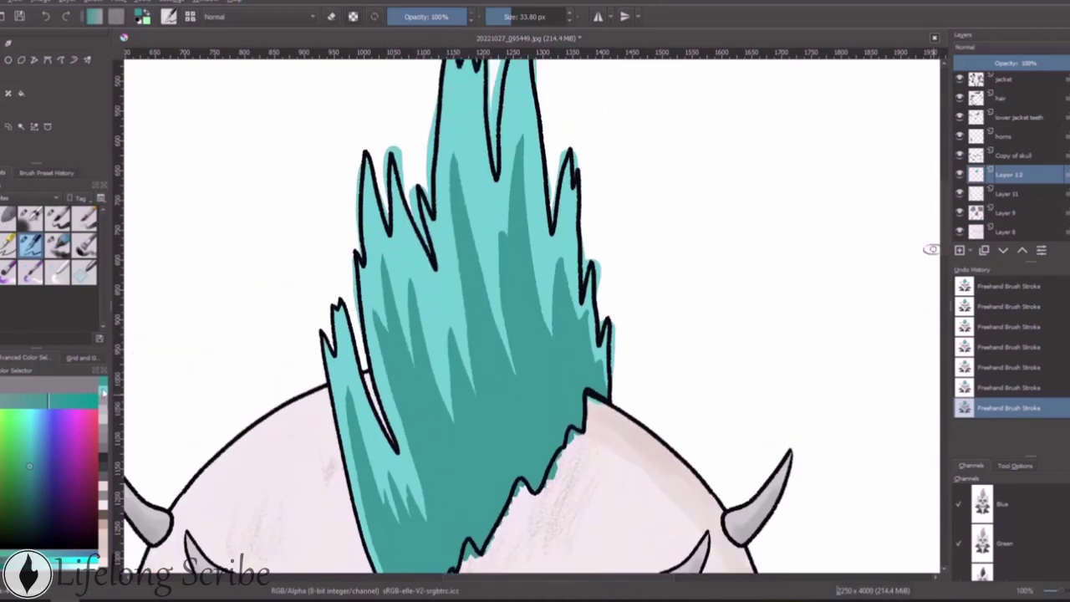
left_click(365, 238, "ctrl")
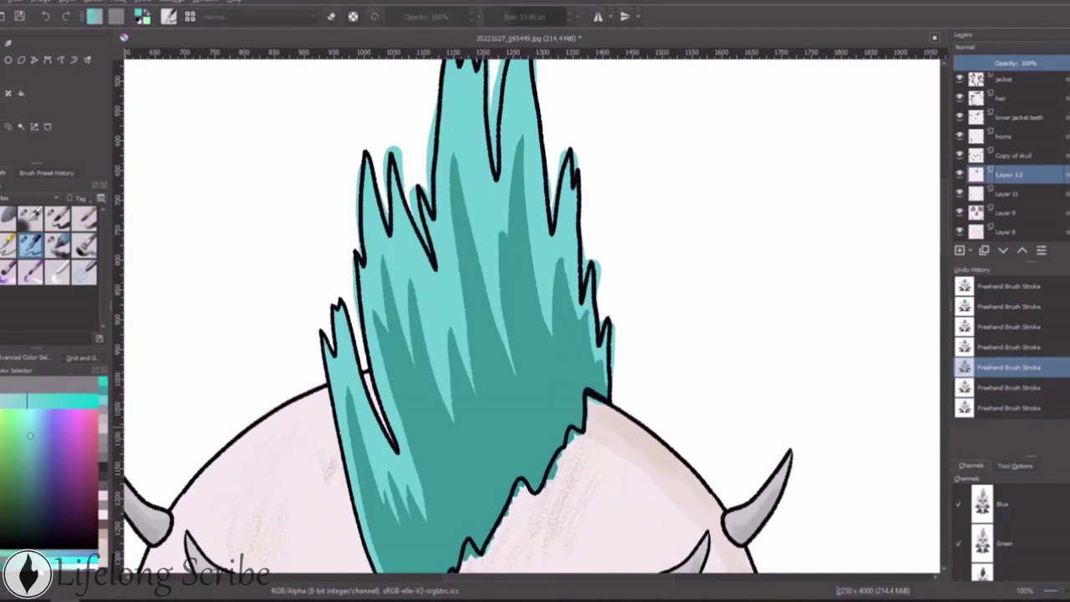
left_click_drag(367, 237, 353, 346)
left_click_drag(344, 426, 343, 460)
scroll(452, 166, "up", 3)
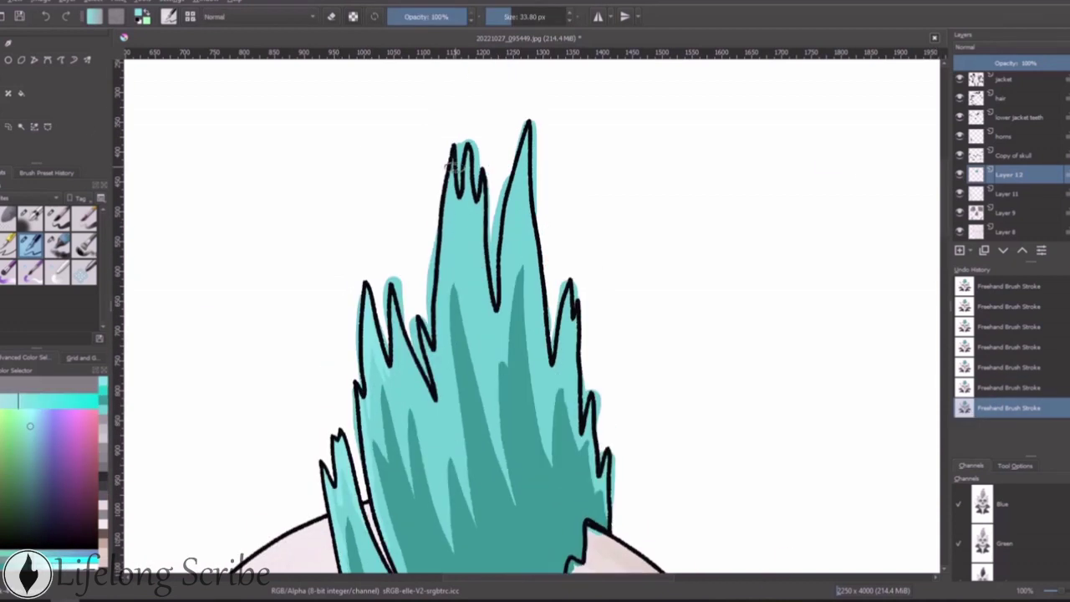
left_click_drag(462, 197, 468, 252)
left_click_drag(482, 196, 482, 296)
left_click_drag(528, 142, 509, 268)
left_click_drag(570, 296, 560, 378)
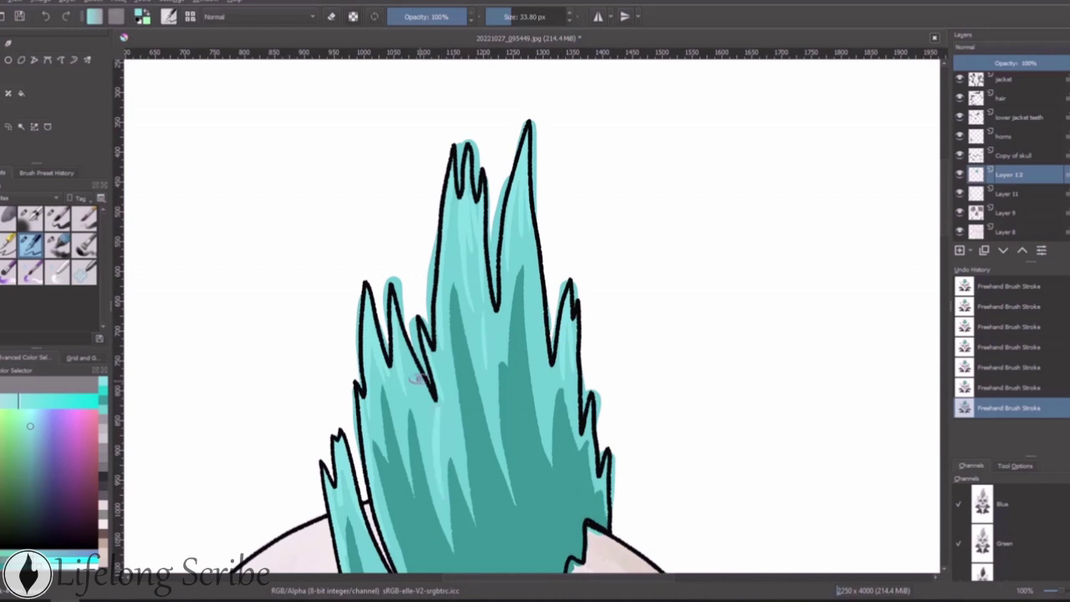
left_click_drag(464, 428, 451, 480)
Add more light teal highlight streaks to the mohawk's lower centre and right part
scroll(382, 352, "down", 5)
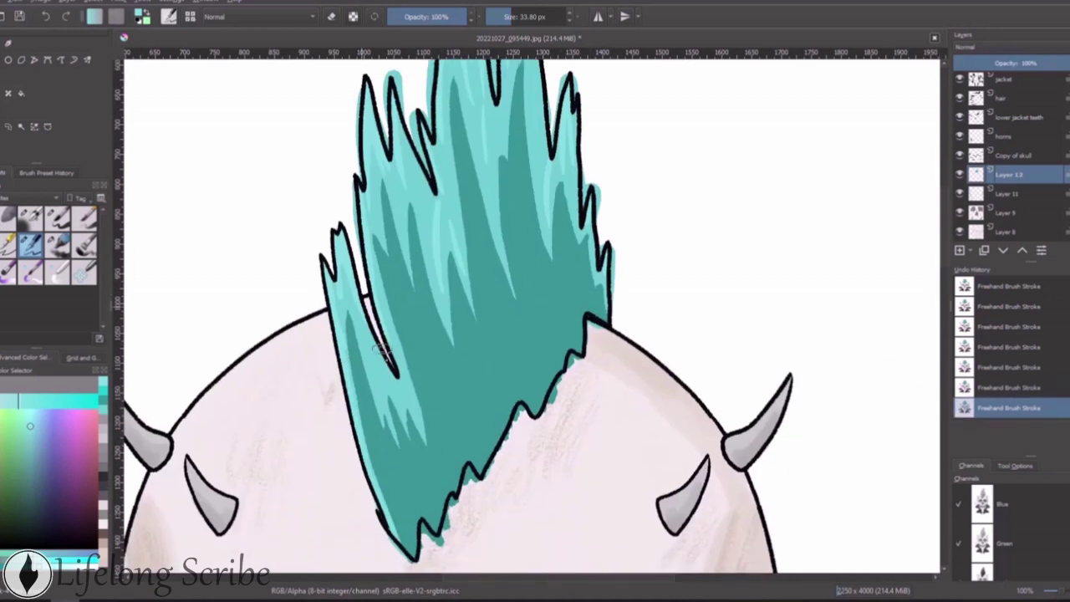
left_click_drag(418, 251, 393, 361)
left_click_drag(497, 199, 473, 331)
left_click_drag(485, 291, 458, 413)
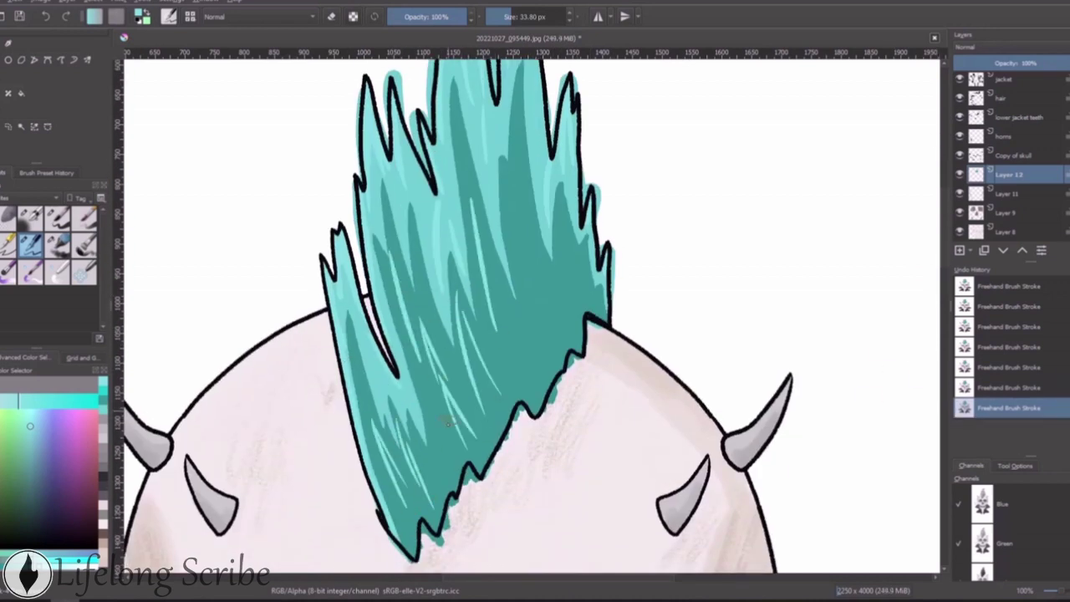
left_click_drag(524, 399, 548, 209)
left_click_drag(527, 335, 559, 242)
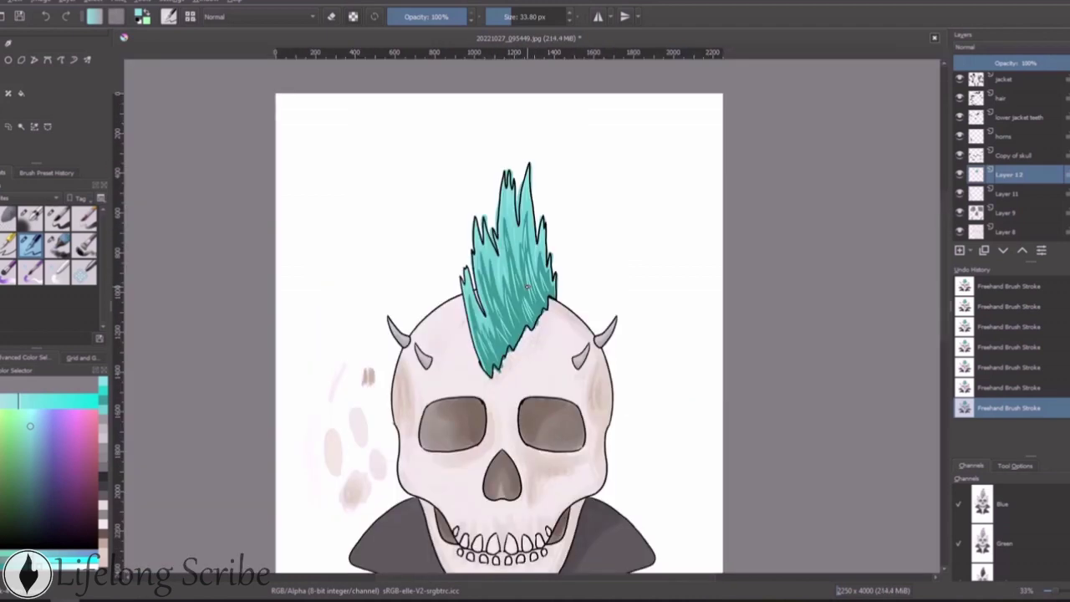
Erase the cyan spilling past the hair's right and left outlines, then select Layer 8
key("e")
left_click_drag(512, 428, 563, 390)
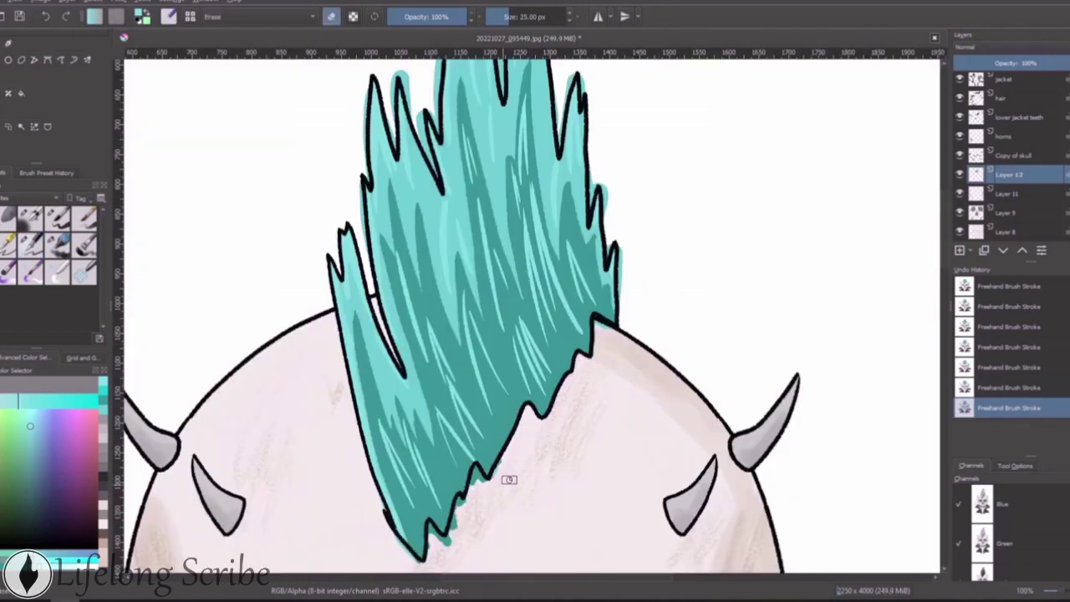
scroll(512, 468, "up", 1)
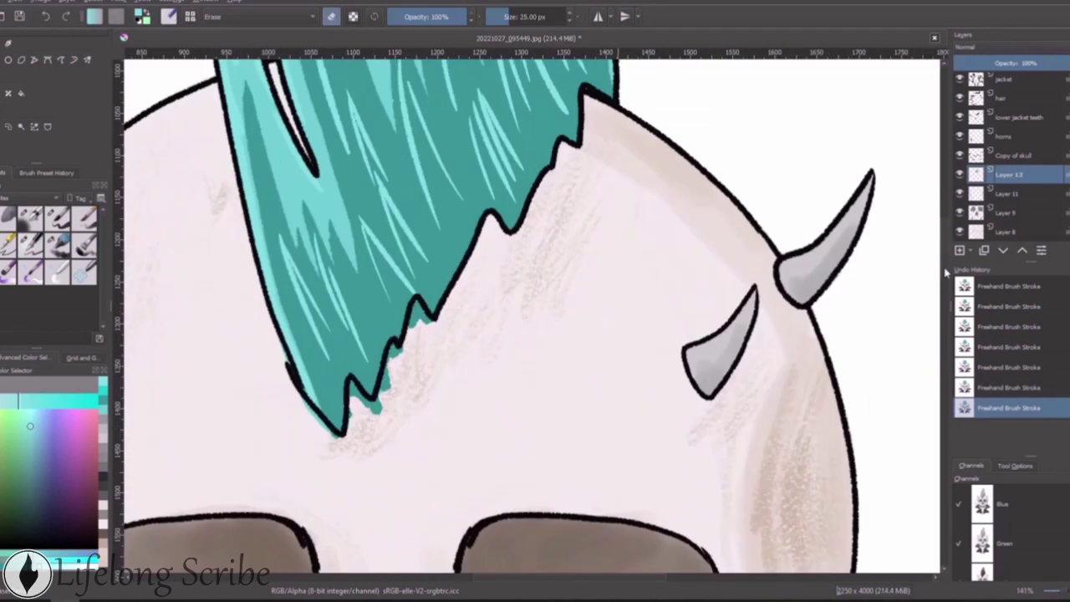
scroll(348, 452, "up", 5)
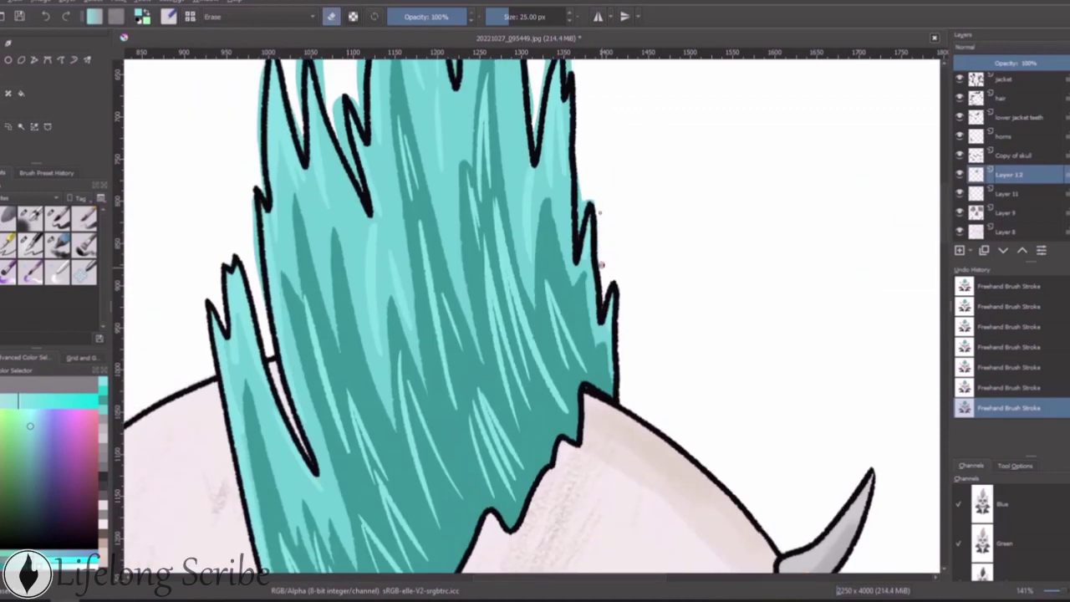
scroll(304, 345, "up", 3)
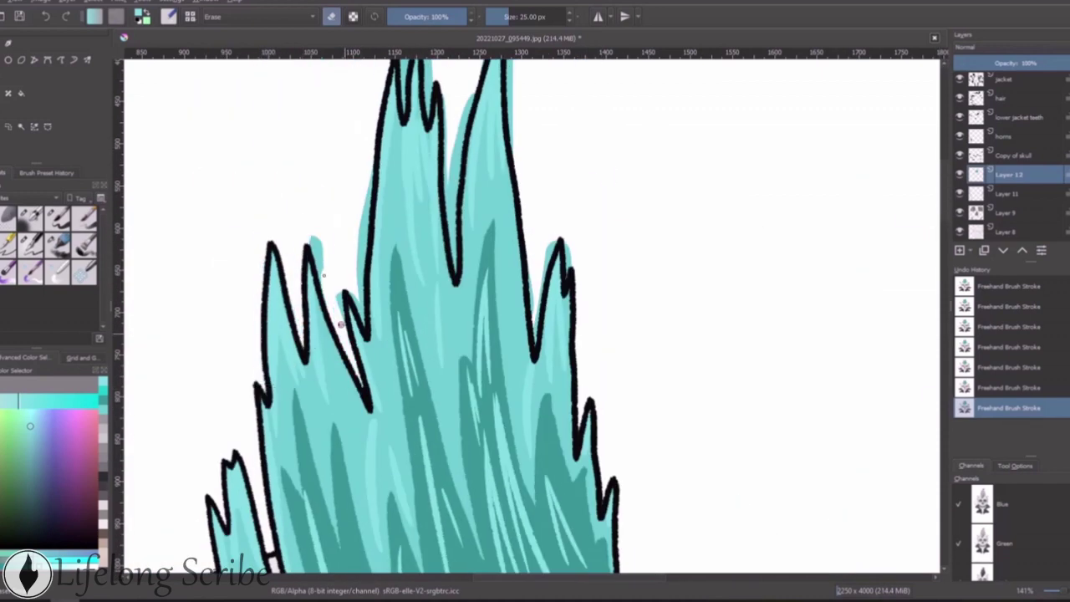
left_click_drag(365, 314, 361, 171)
scroll(567, 273, "up", 2)
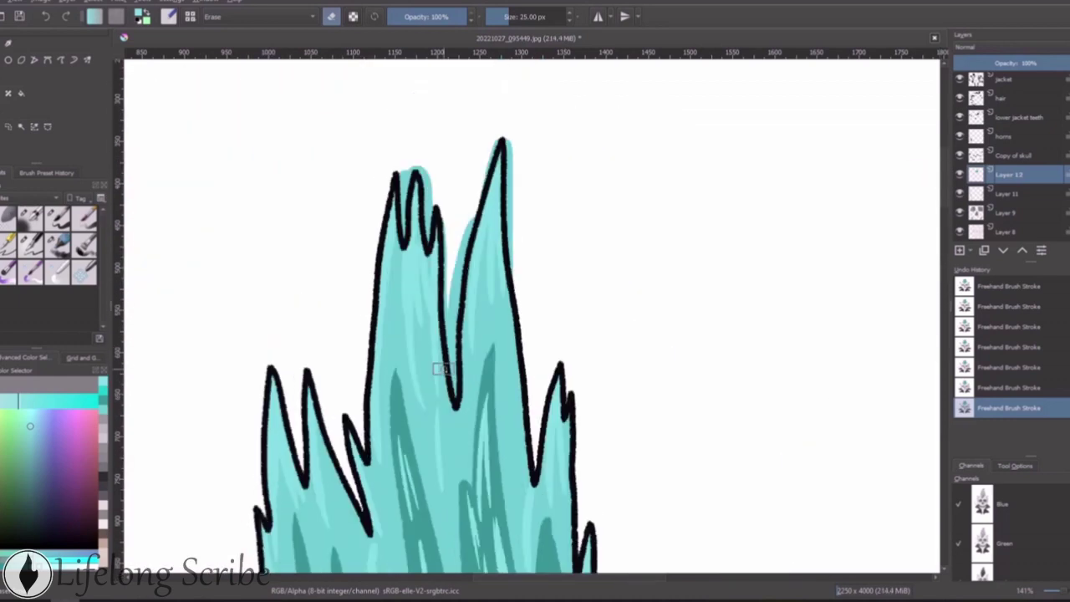
left_click_drag(453, 385, 450, 199)
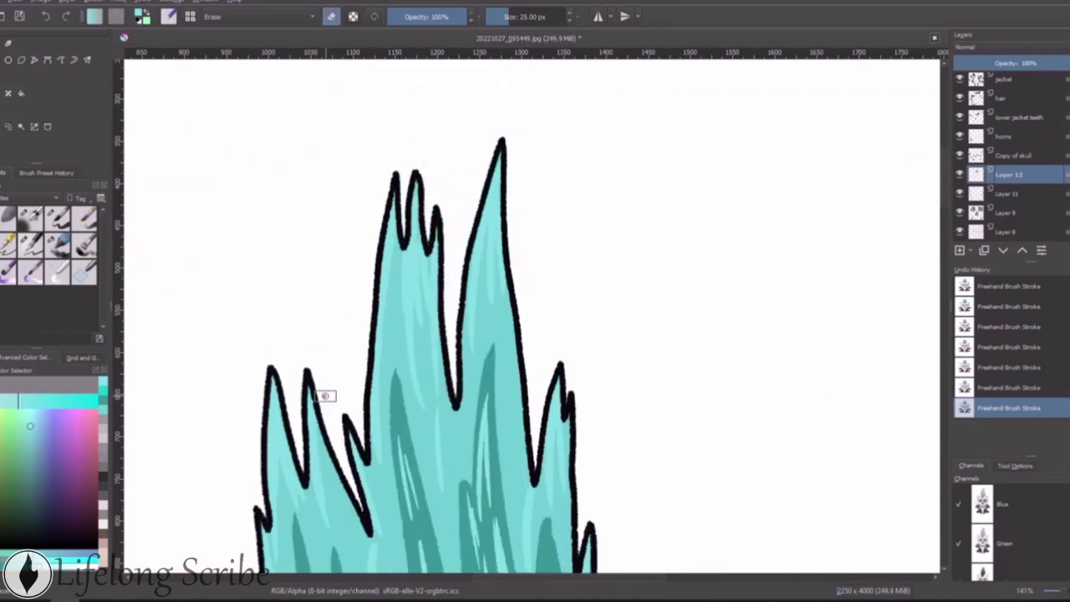
key("2")
left_click(949, 232)
Erase stray marks left of the skull, add a new layer, and ready a white painting brush
mouse_move(343, 233)
left_mouse_down()
mouse_move(358, 270)
mouse_move(308, 370)
left_mouse_up()
key("plus")
key("Insert")
scroll(1010, 213, "down", 2)
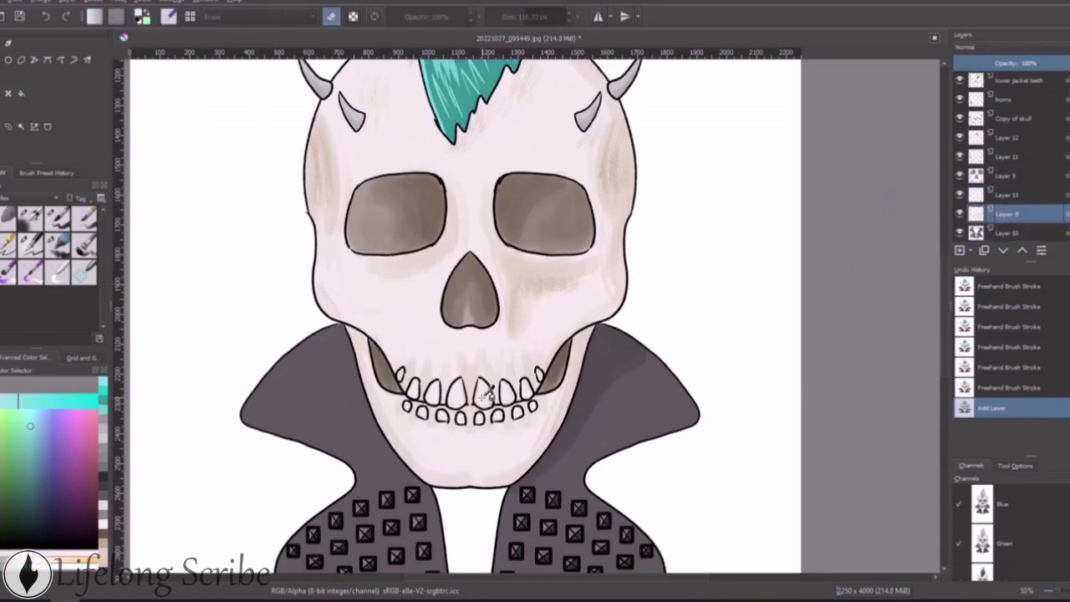
left_click(50, 401)
left_click(30, 244)
scroll(468, 390, "up", 3)
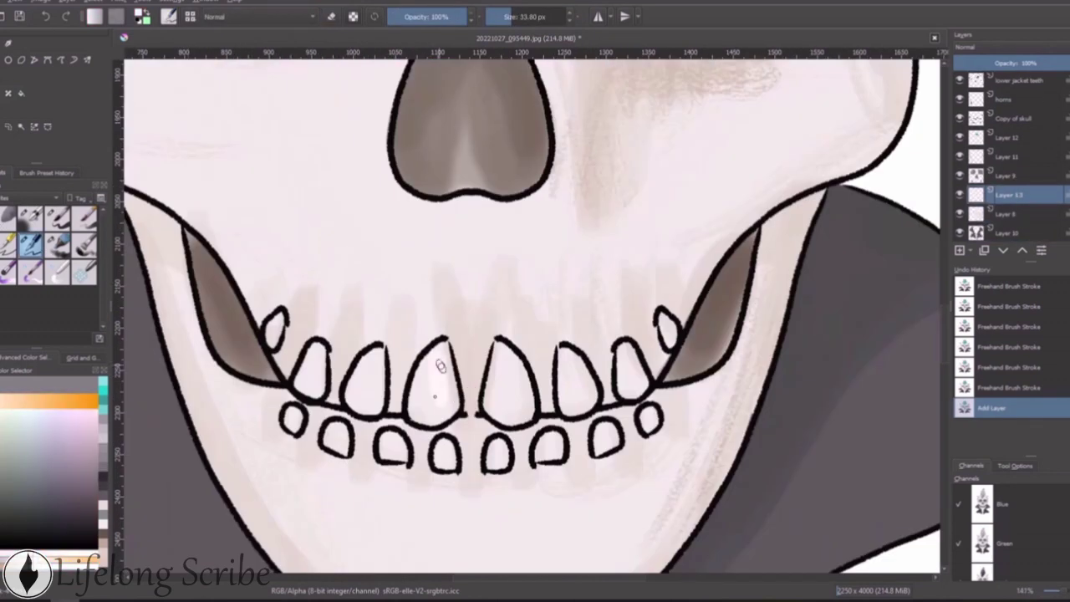
Paint the skull's upper row of teeth white
left_click_drag(440, 355, 435, 418)
left_click_drag(507, 347, 507, 418)
mouse_move(575, 351)
left_mouse_down()
mouse_move(587, 395)
mouse_move(577, 368)
left_mouse_up()
left_click_drag(631, 356, 634, 393)
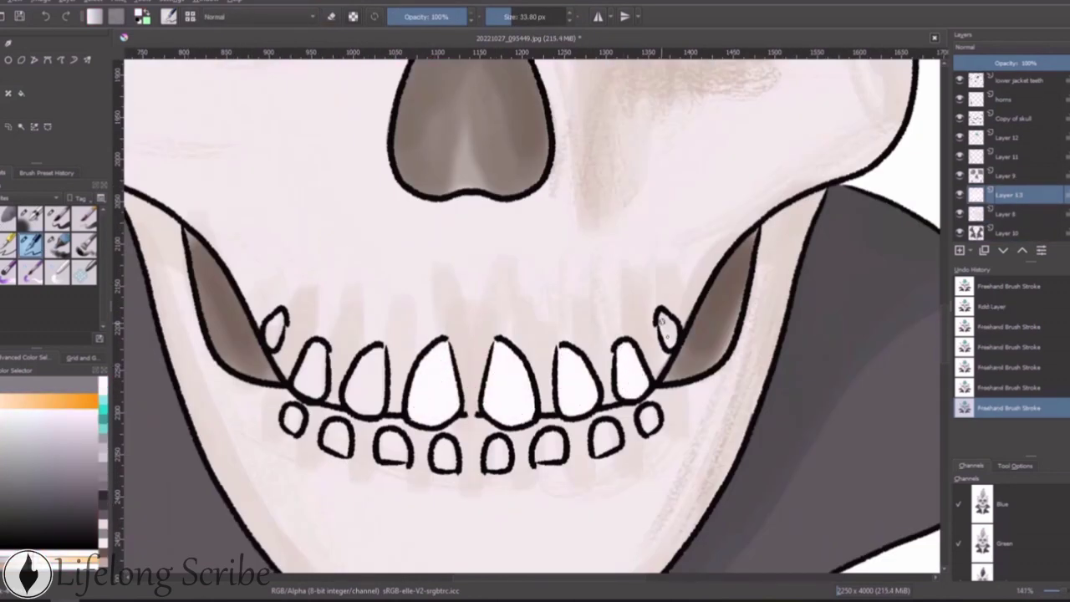
left_click_drag(666, 320, 667, 342)
Paint the skull's lower row of teeth white
left_click_drag(369, 355, 366, 406)
left_click_drag(311, 351, 309, 391)
mouse_move(389, 436)
left_mouse_down()
mouse_move(395, 456)
mouse_move(446, 465)
left_mouse_up()
left_click_drag(495, 443, 497, 465)
left_click_drag(550, 431, 562, 456)
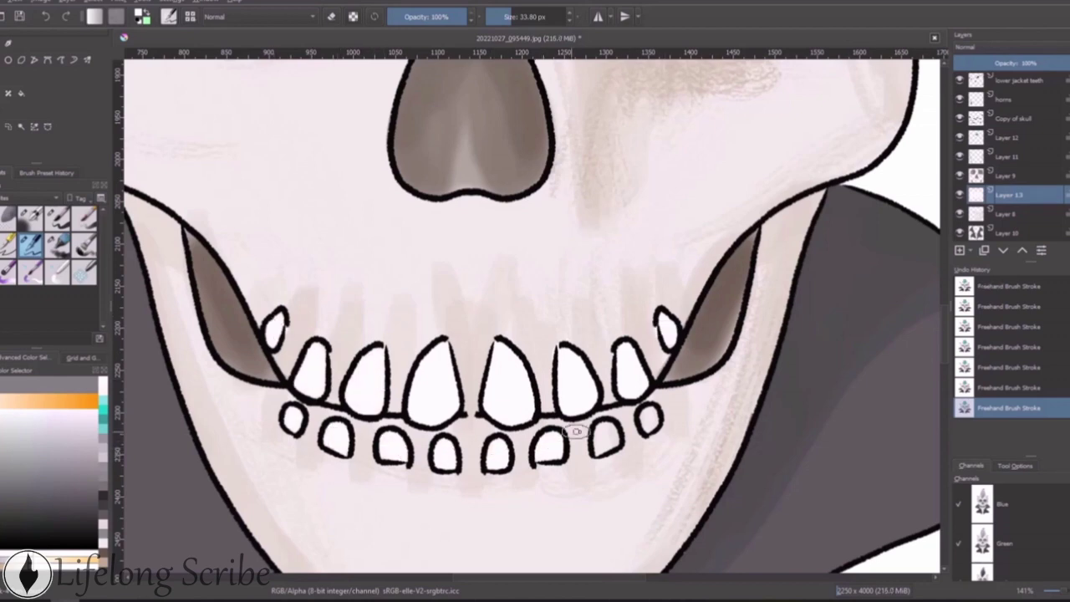
left_click_drag(606, 426, 607, 452)
left_click_drag(649, 408, 651, 430)
Add a background layer and fill its page with black
key("e")
key("2")
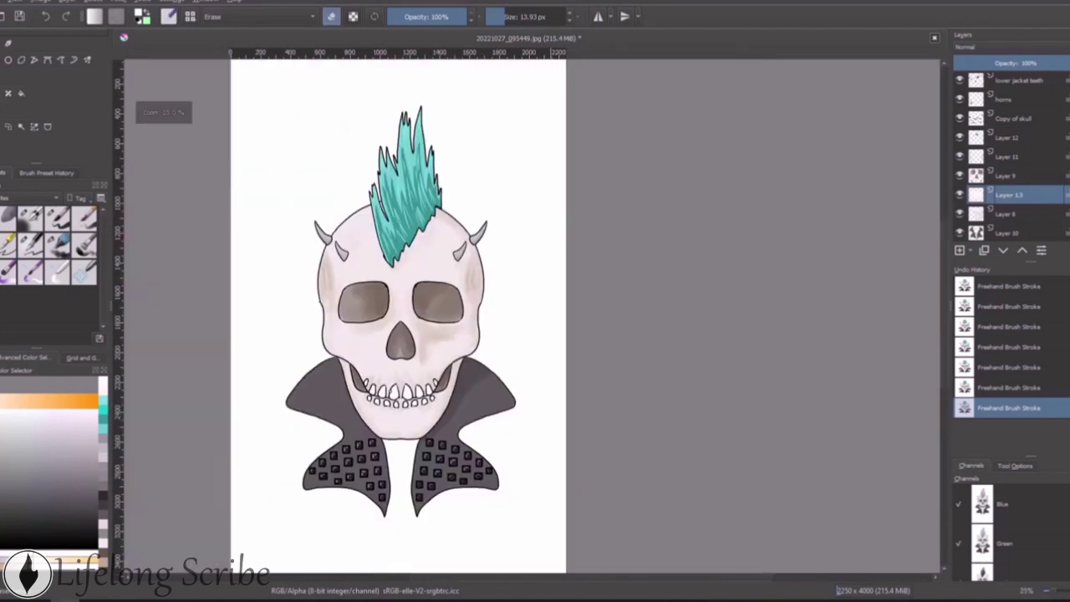
key("Insert")
key("minus")
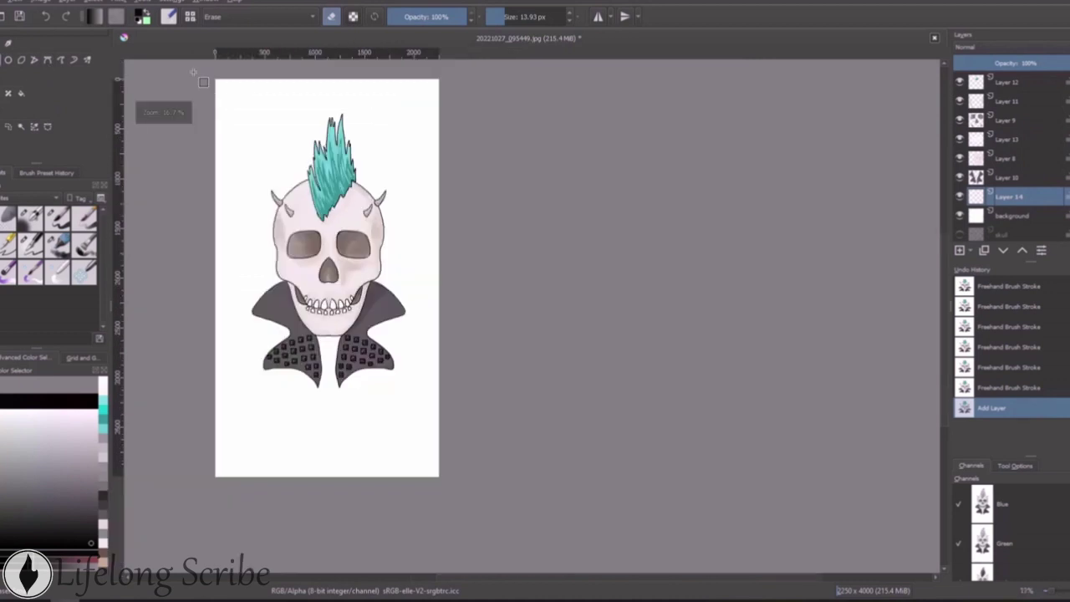
left_click_drag(216, 80, 388, 322)
key("f")
left_click(258, 131)
left_click_drag(223, 91, 292, 175)
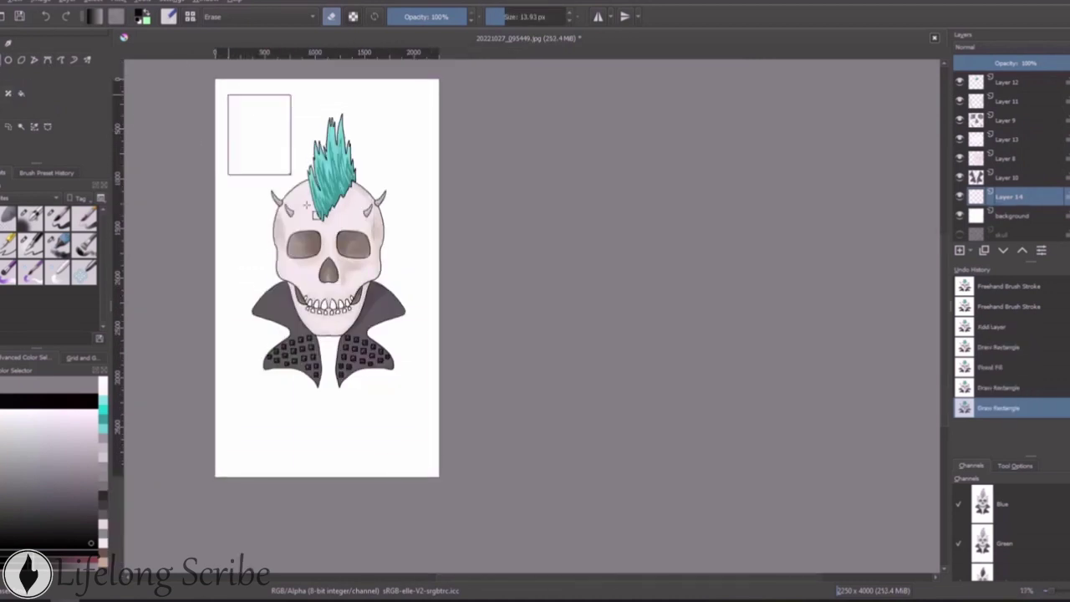
key("e")
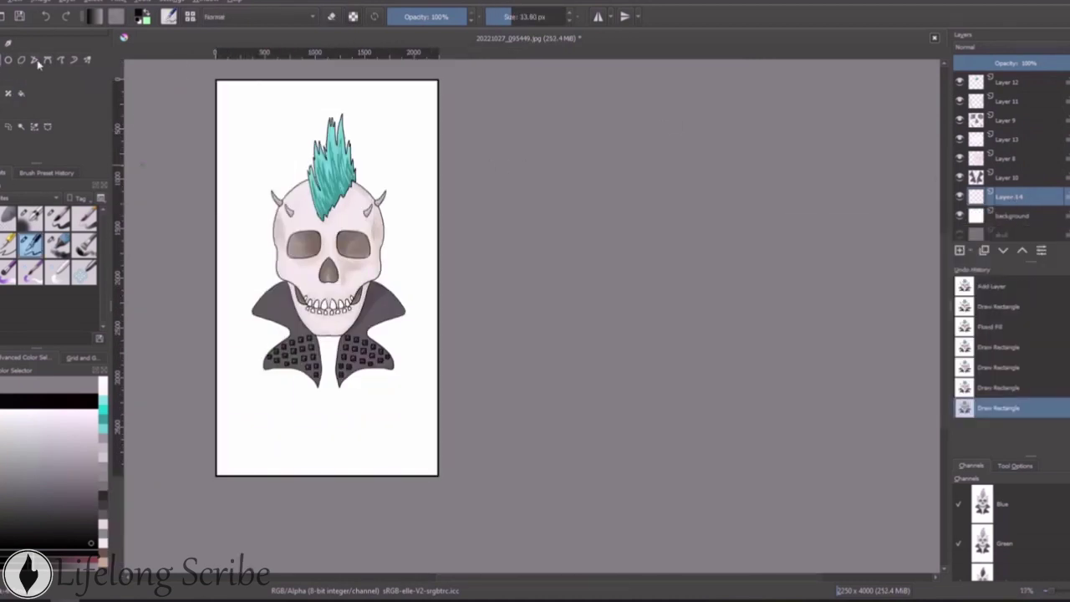
key("f")
left_click(249, 172)
Lay a black-to-dark-blue vertical gradient across the background layer
left_click(45, 404)
key("g")
left_click_drag(335, 468, 334, 132)
scroll(297, 198, "up", 5)
Erase the stray marks on the skull on Layer 8
left_click(1007, 158)
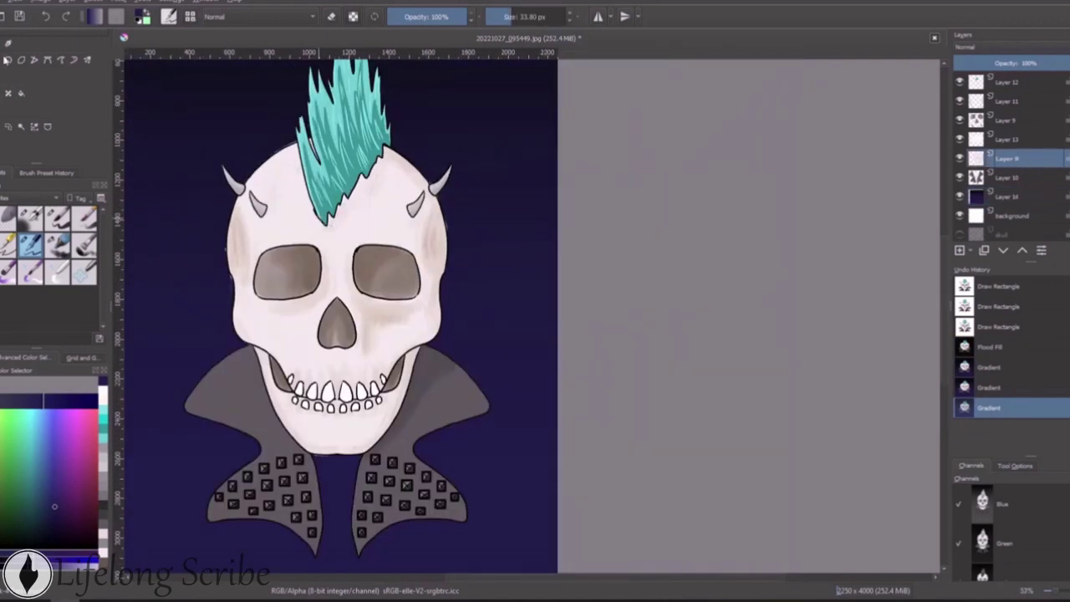
left_click(57, 246)
key("plus")
left_click_drag(244, 352, 259, 318)
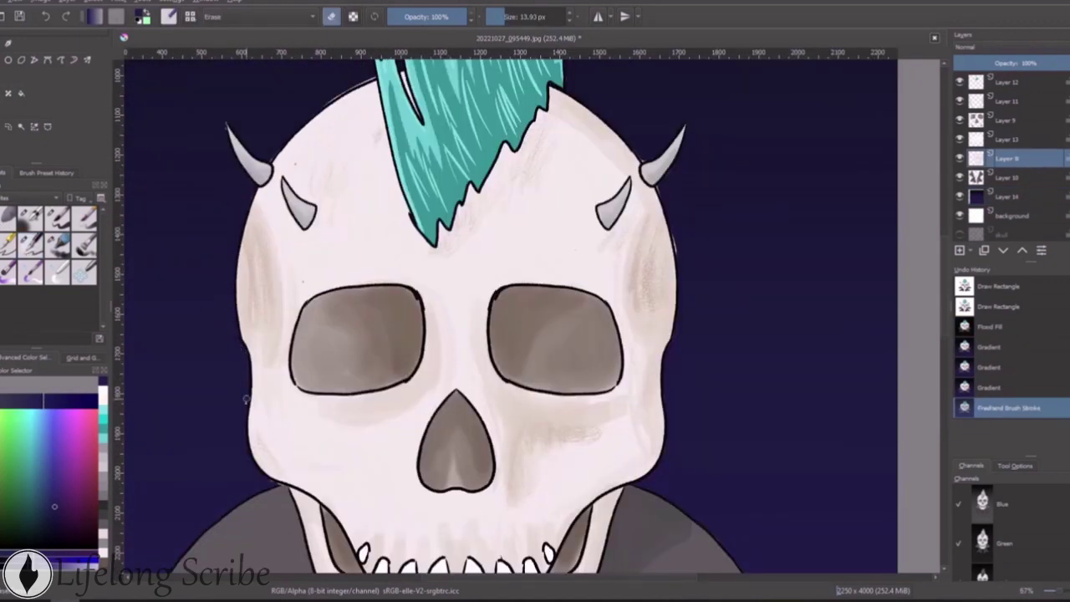
left_click_drag(569, 167, 586, 161)
Switch to Layer 12 and zoom in and out to inspect the mohawk and whole skull
scroll(669, 354, "down", 5)
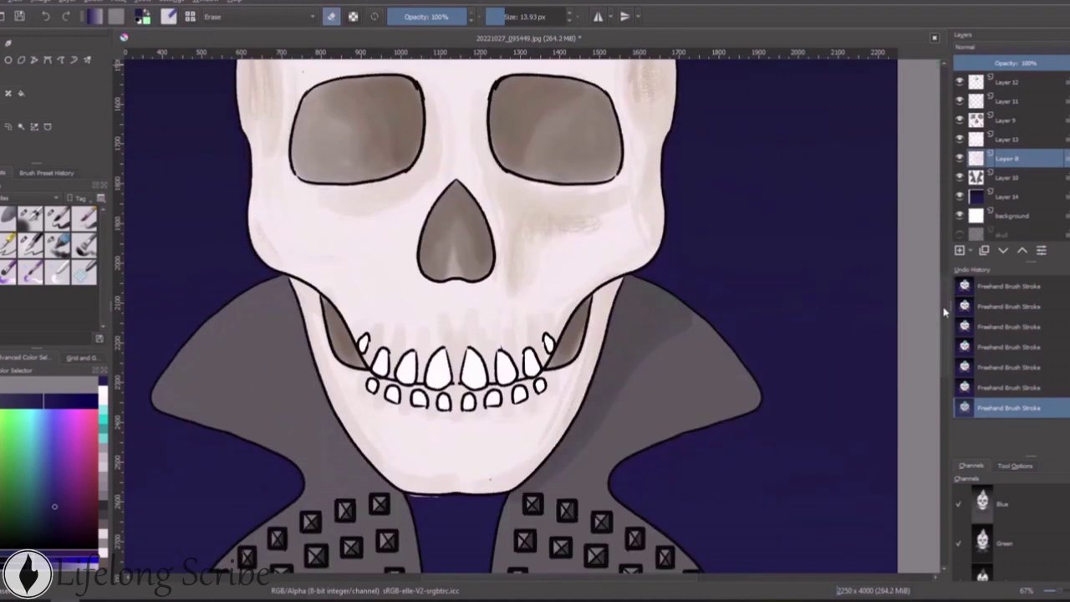
scroll(410, 379, "down", 4)
scroll(726, 317, "up", 10)
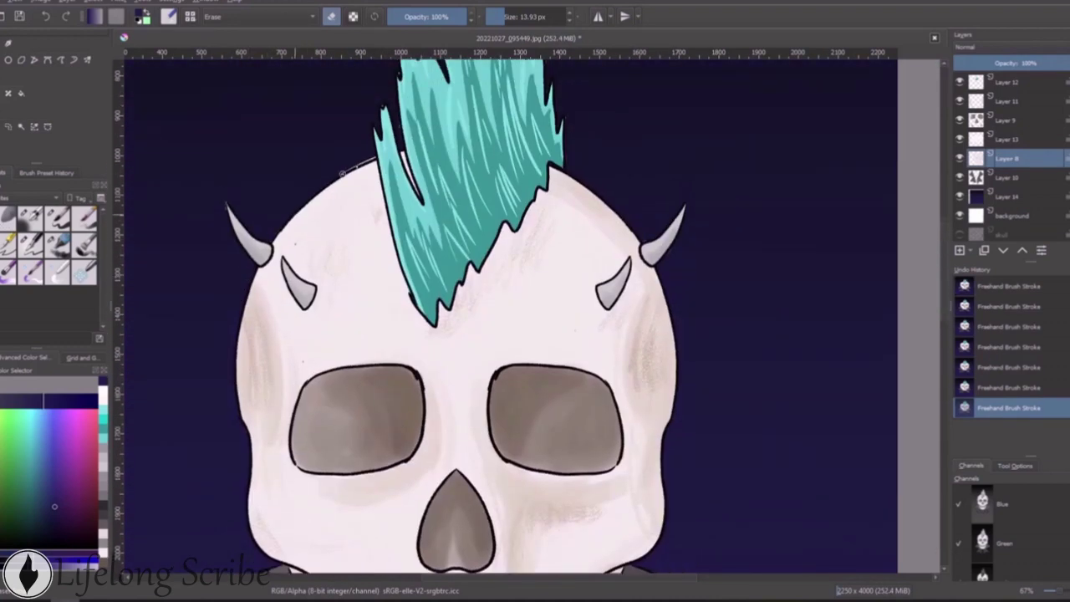
scroll(342, 173, "up", 3)
scroll(373, 232, "up", 8)
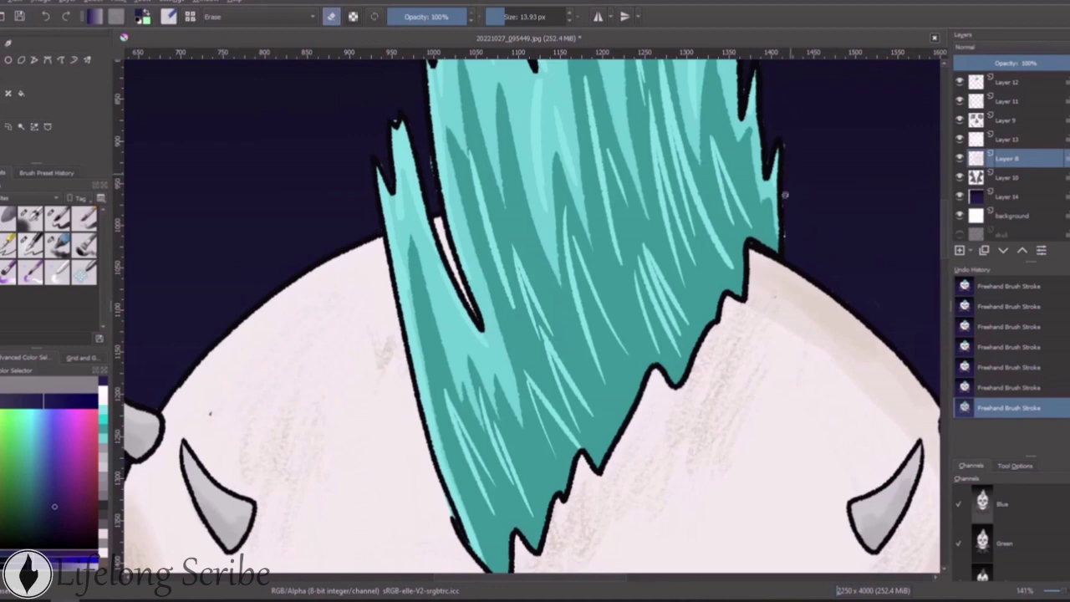
key("Page_Up")
key("Page_Up")
key("Page_Up")
scroll(742, 309, "up", 6)
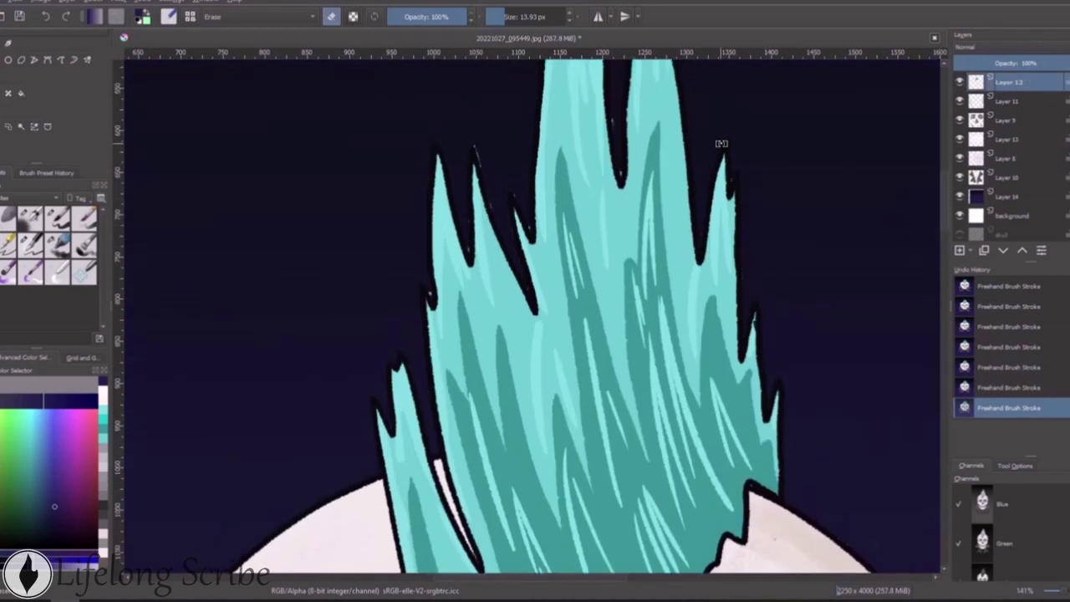
scroll(592, 299, "up", 7)
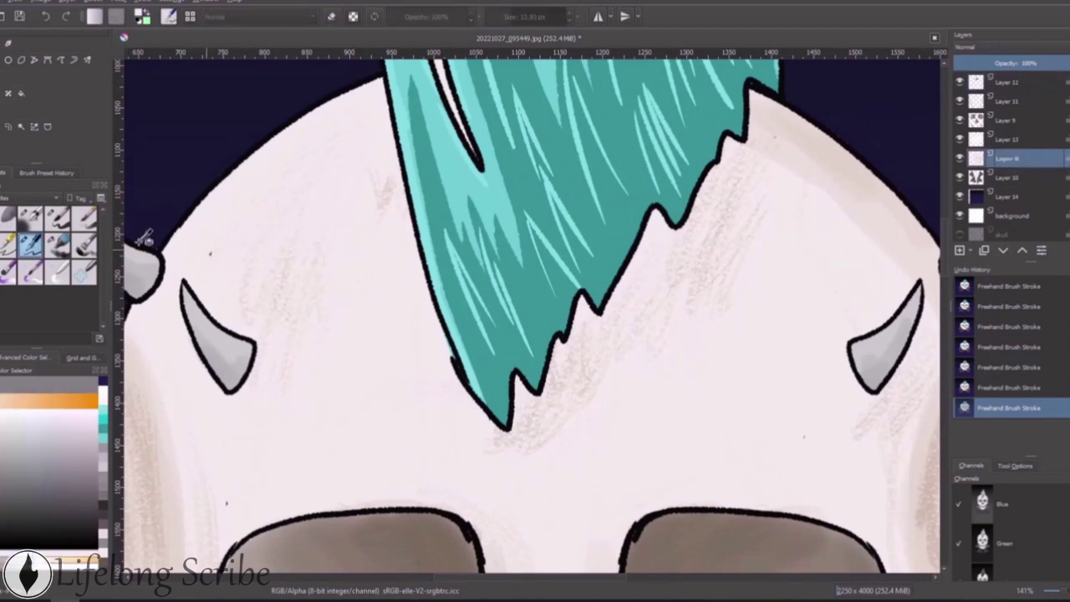
scroll(932, 259, "down", 5)
scroll(932, 267, "down", 3)
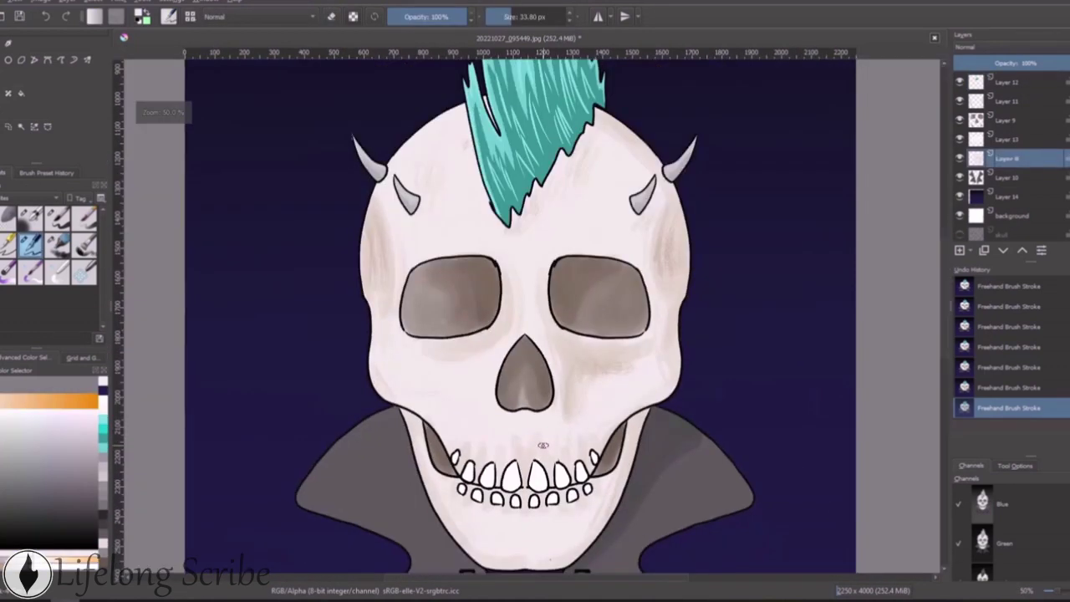
scroll(932, 284, "down", 2)
scroll(680, 492, "down", 2)
On a new layer, shade the eye sockets with a dark gradient
left_click(959, 250)
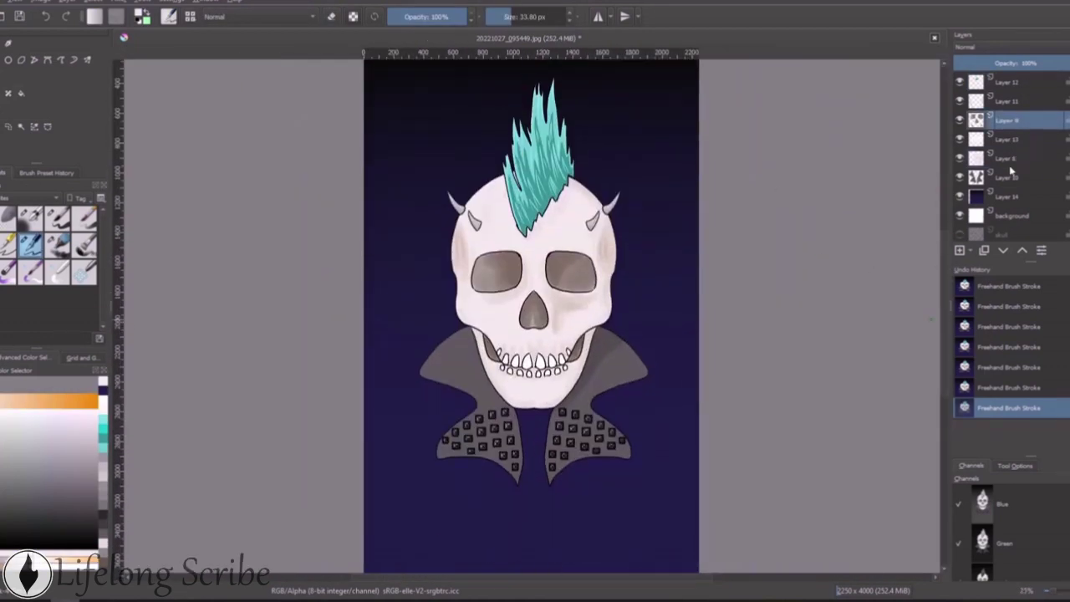
left_click(8, 126)
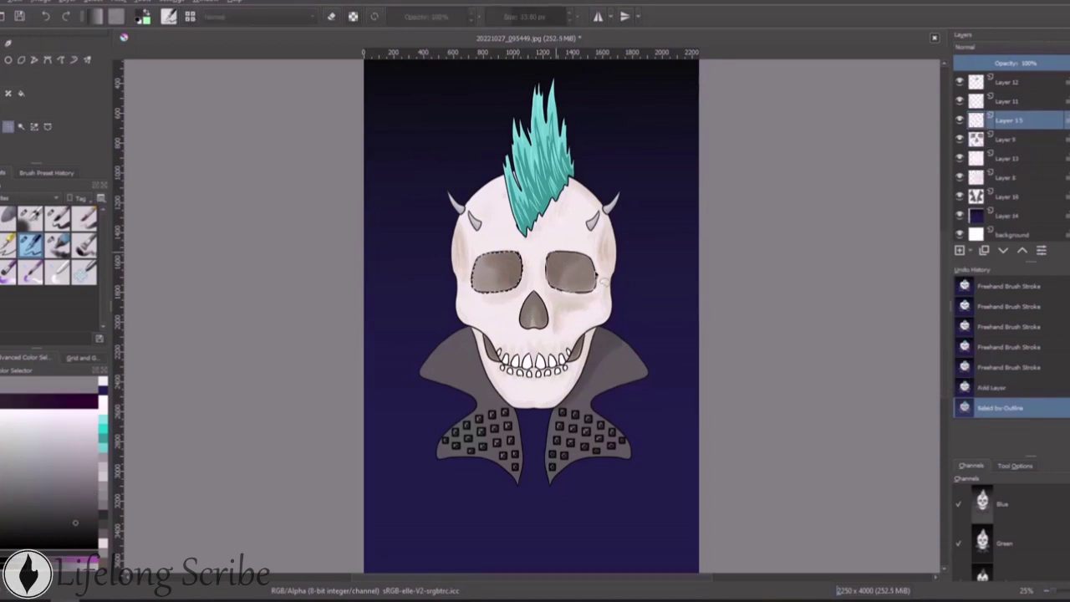
left_click_drag(536, 302, 650, 323)
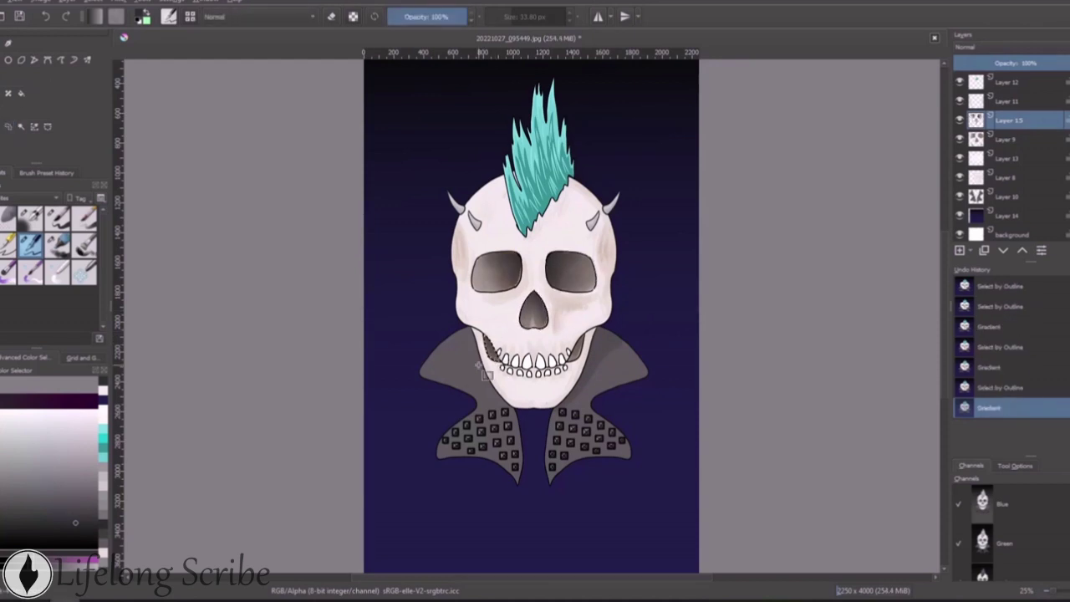
left_click(9, 127)
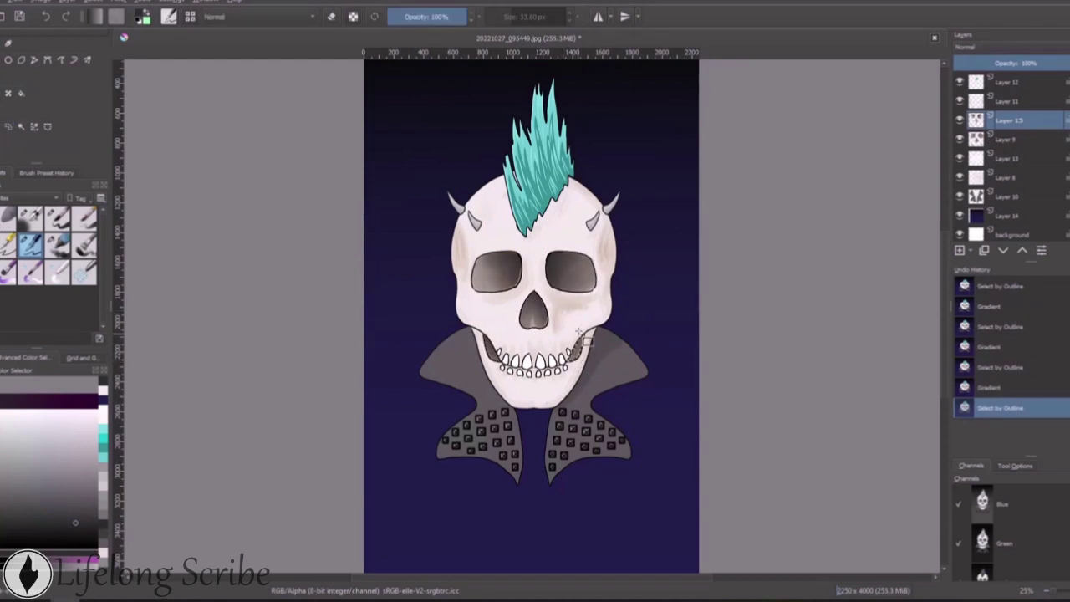
Select and shade the inner edges of the right and left collar flaps with dark gradients
scroll(643, 397, "up", 2)
left_click_drag(568, 263, 573, 326)
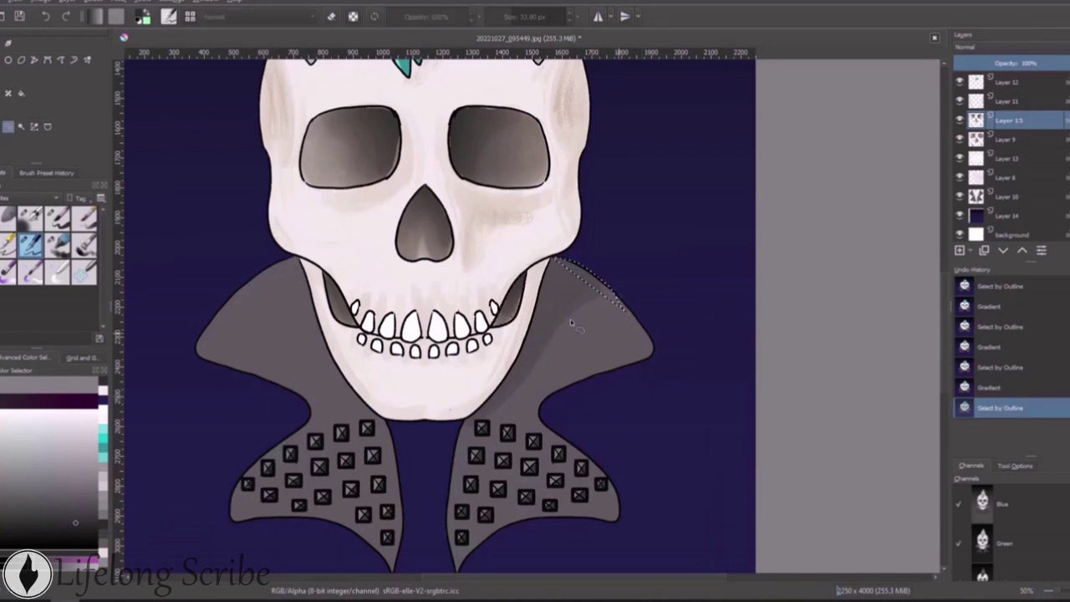
scroll(539, 326, "up", 1)
key("ctrl+shift+a")
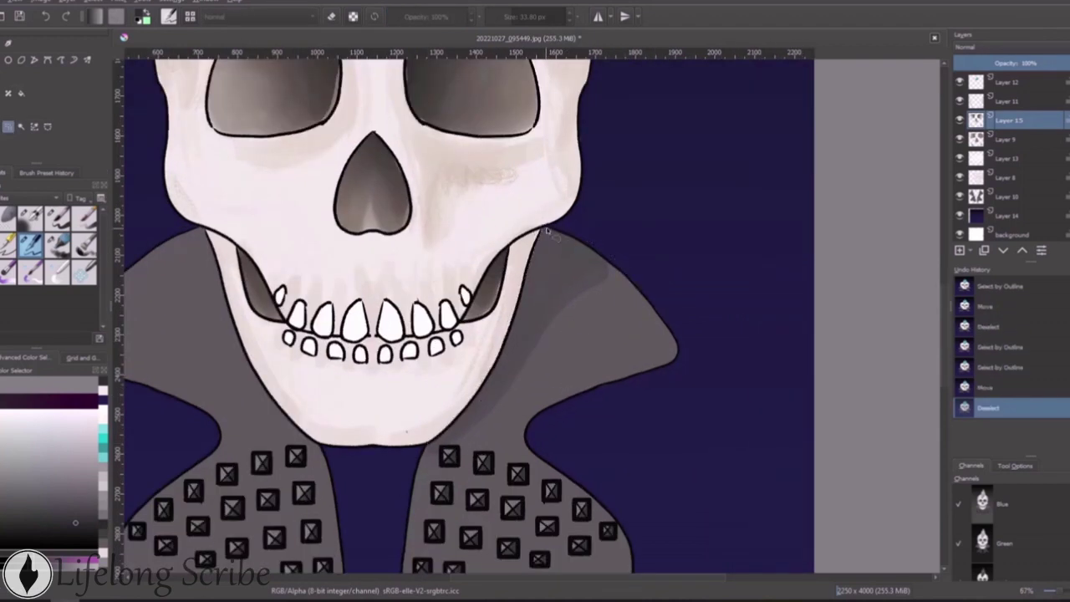
left_click_drag(533, 191, 640, 490)
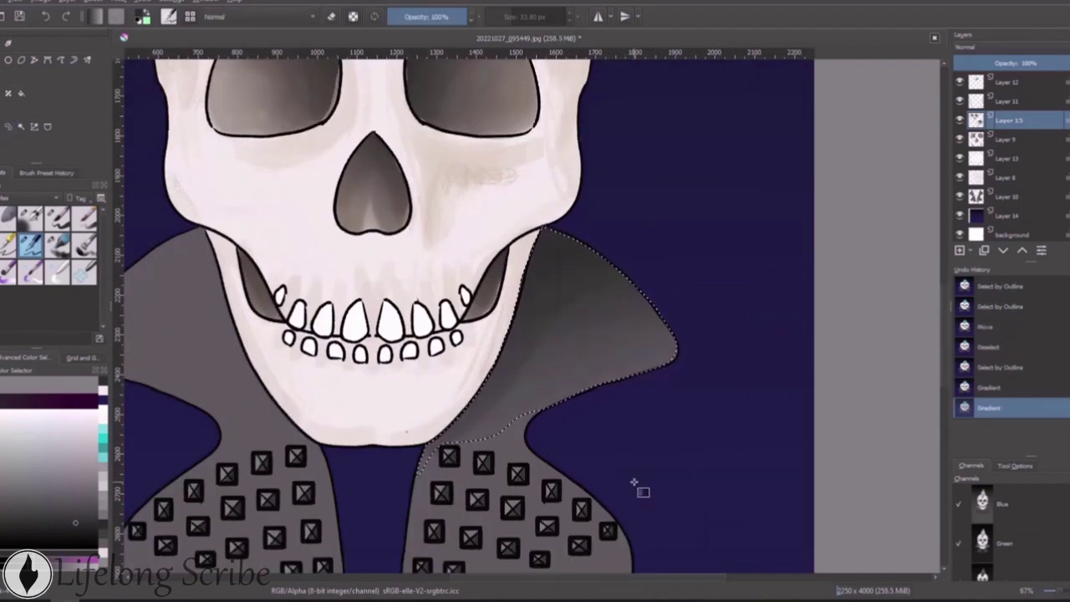
scroll(640, 490, "down", 4)
key("ctrl+shift+a")
scroll(343, 267, "up", 4)
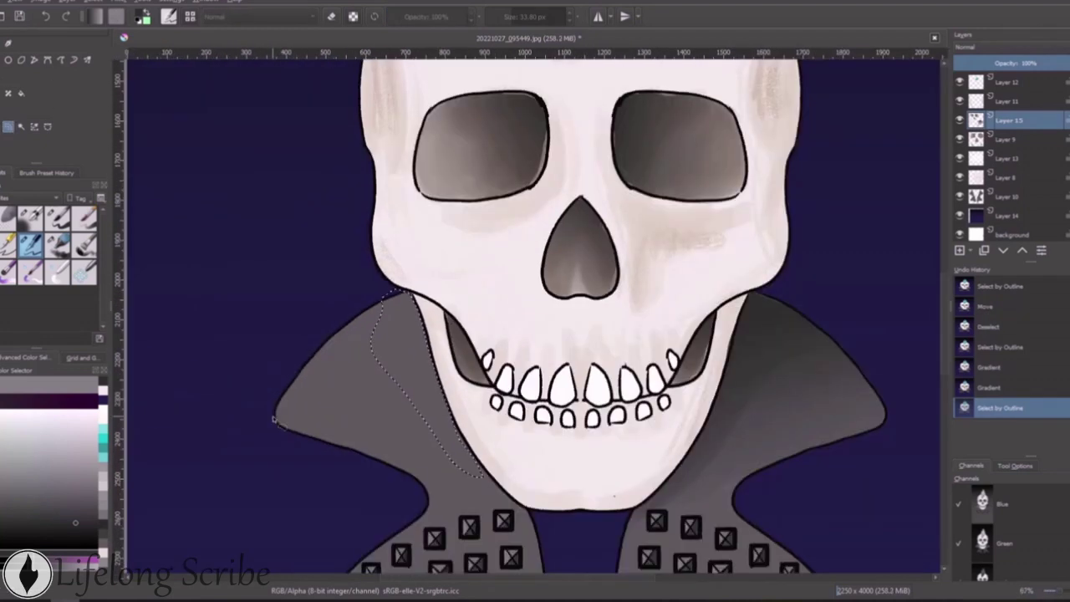
left_click_drag(440, 397, 408, 293)
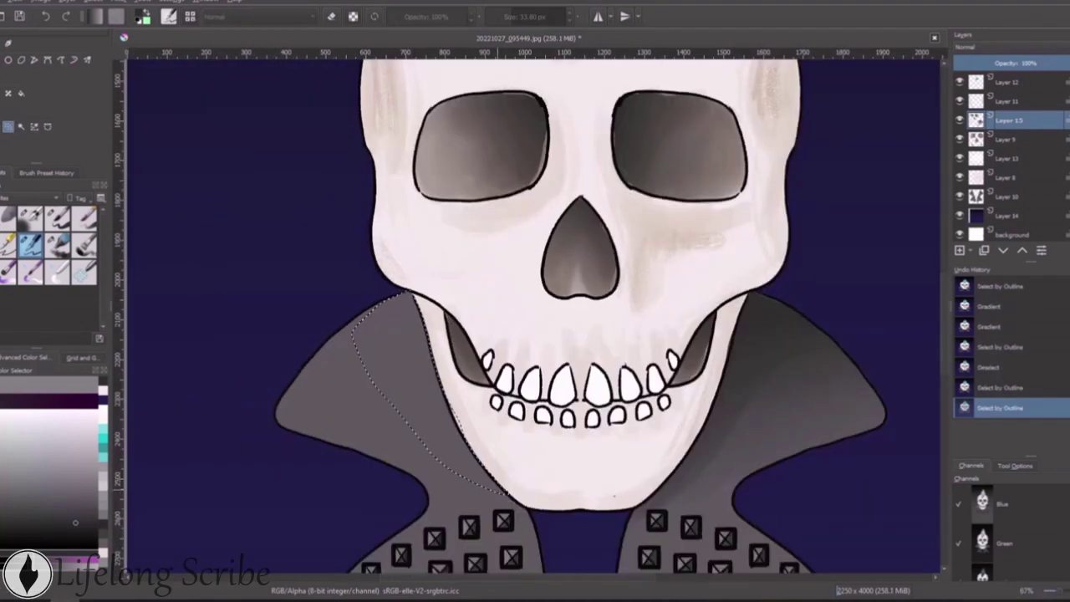
left_click_drag(393, 334, 468, 468)
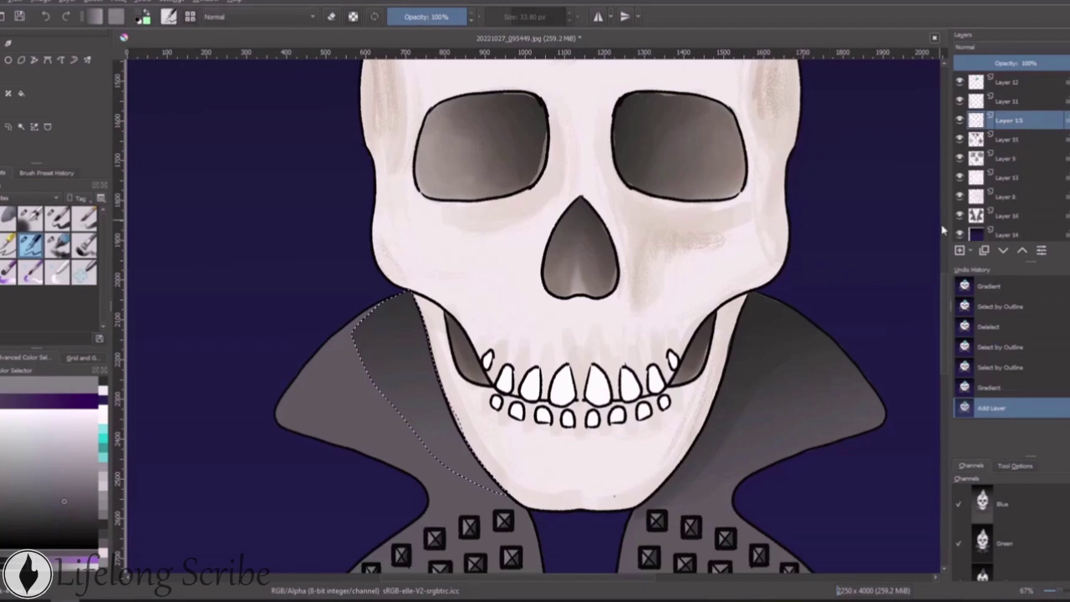
Add Layer 16 and outline a backdrop shape around the collar
key("Insert")
scroll(535, 309, "down", 4)
scroll(493, 422, "up", 2)
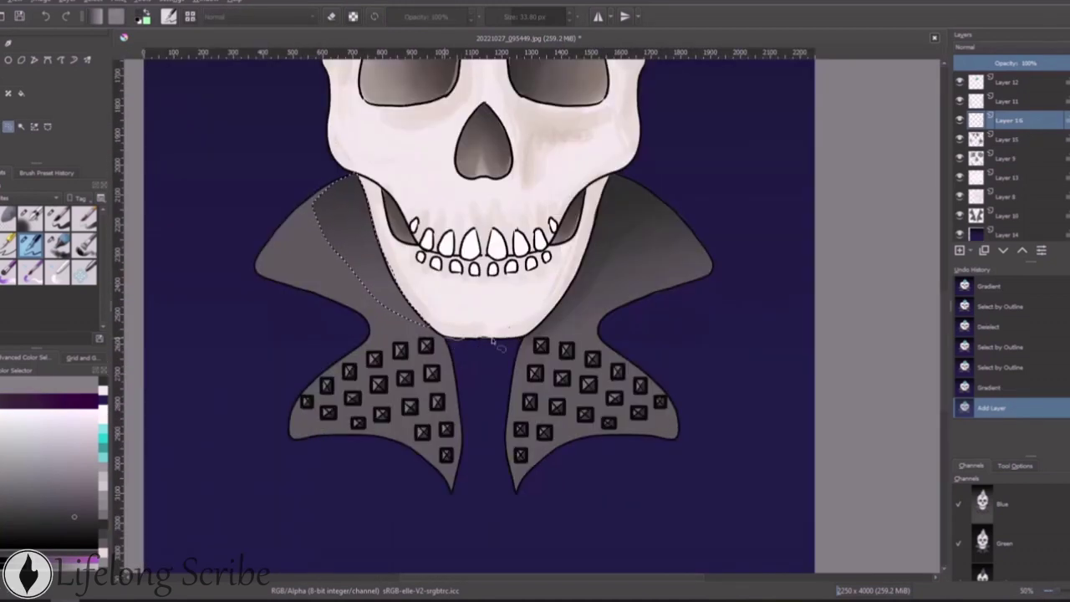
left_click_drag(643, 144, 452, 354)
Try dark and teal gradient fills on the collar backdrop, then revert them via Undo History
key("g")
left_click_drag(490, 227, 717, 494)
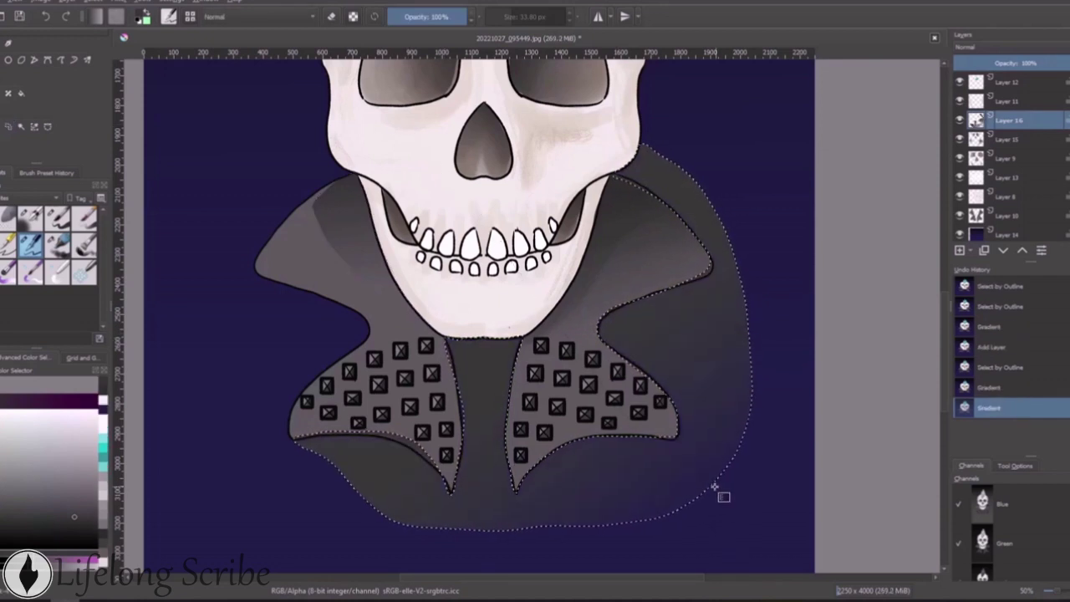
scroll(716, 519, "down", 3)
key("ctrl+z")
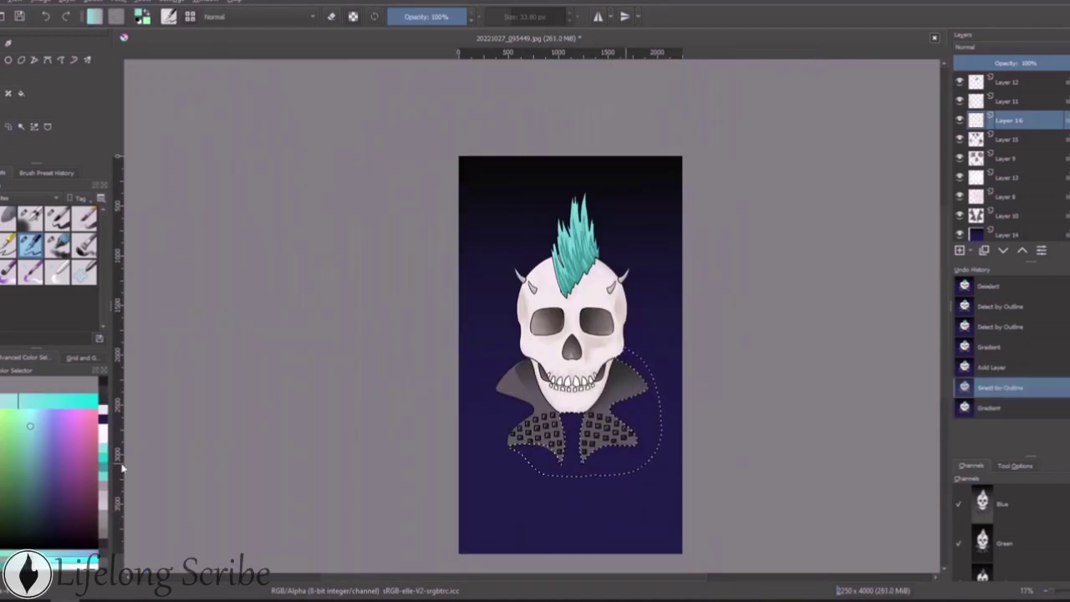
left_click_drag(619, 368, 633, 496)
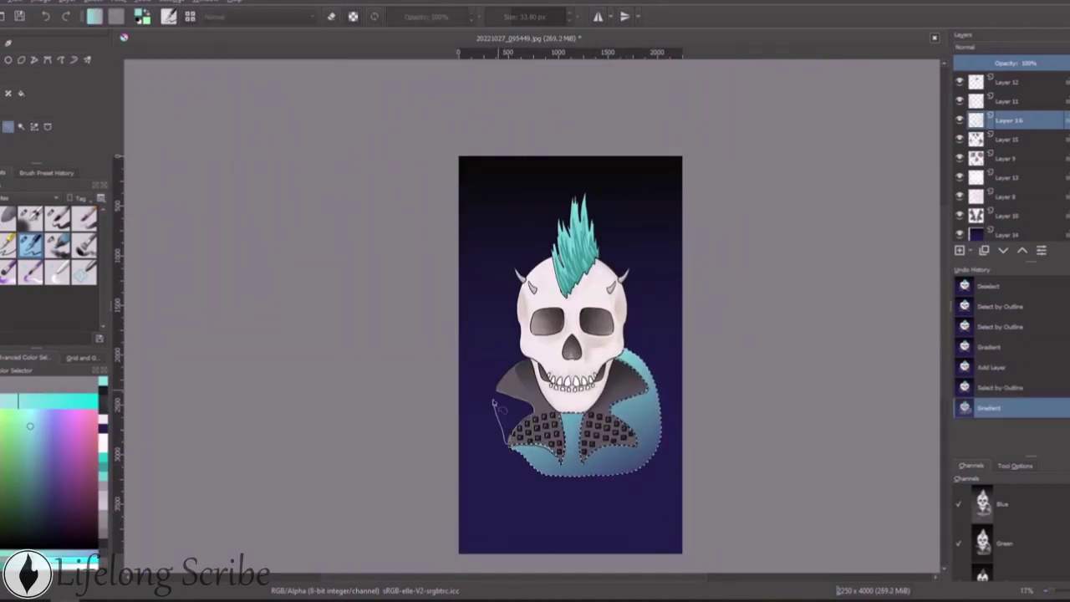
left_click(999, 366)
left_click(1001, 346)
scroll(613, 346, "up", 2)
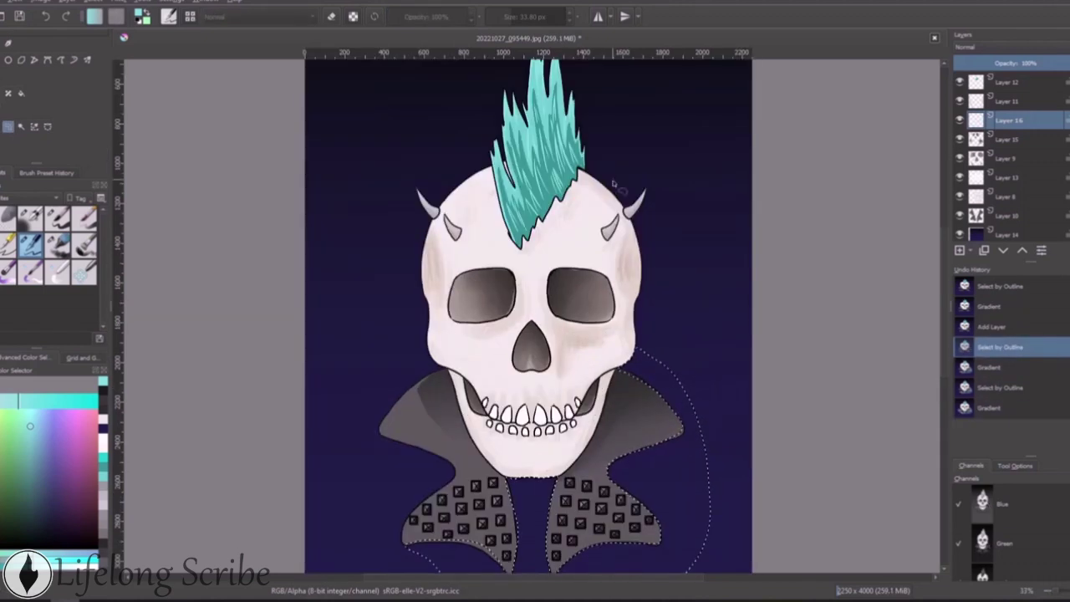
Try a larger teal-filled outline around the collar, then step back through the history
mouse_move(642, 266)
left_mouse_down()
mouse_move(644, 307)
mouse_move(400, 269)
mouse_move(377, 280)
left_mouse_up()
scroll(699, 454, "down", 2)
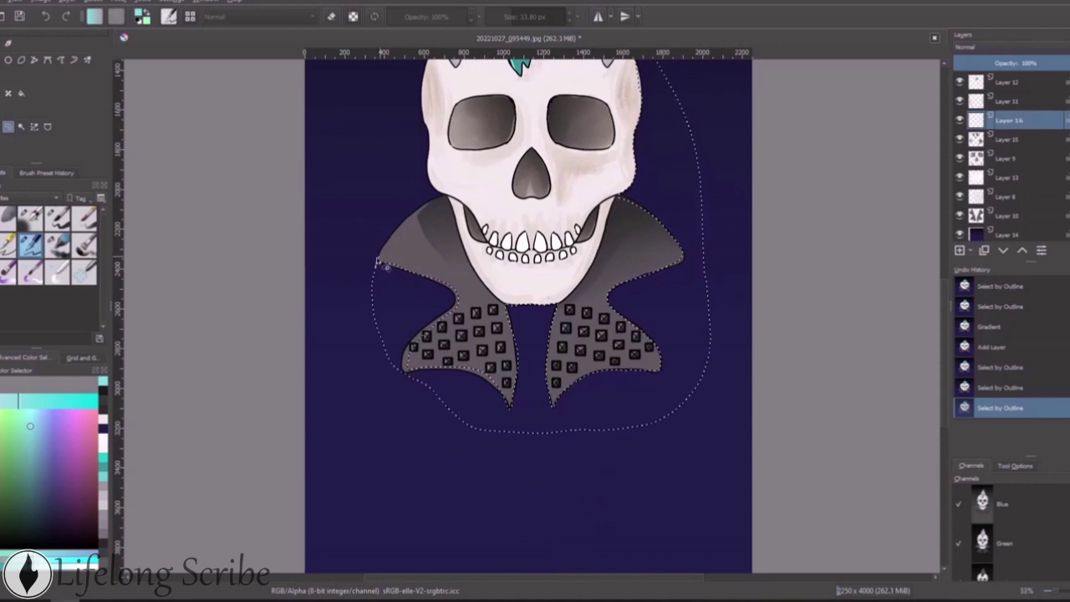
mouse_move(435, 53)
left_mouse_down()
mouse_move(683, 451)
mouse_move(684, 53)
left_mouse_up()
scroll(728, 192, "down", 2)
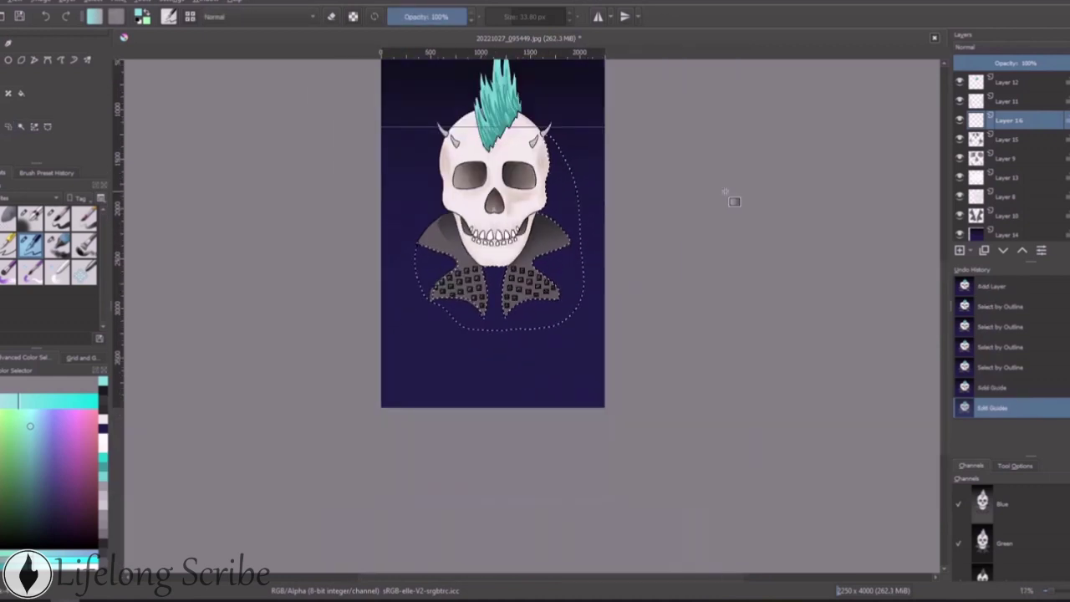
left_click_drag(544, 134, 582, 373)
key("ctrl+shift+a")
scroll(829, 150, "up", 2)
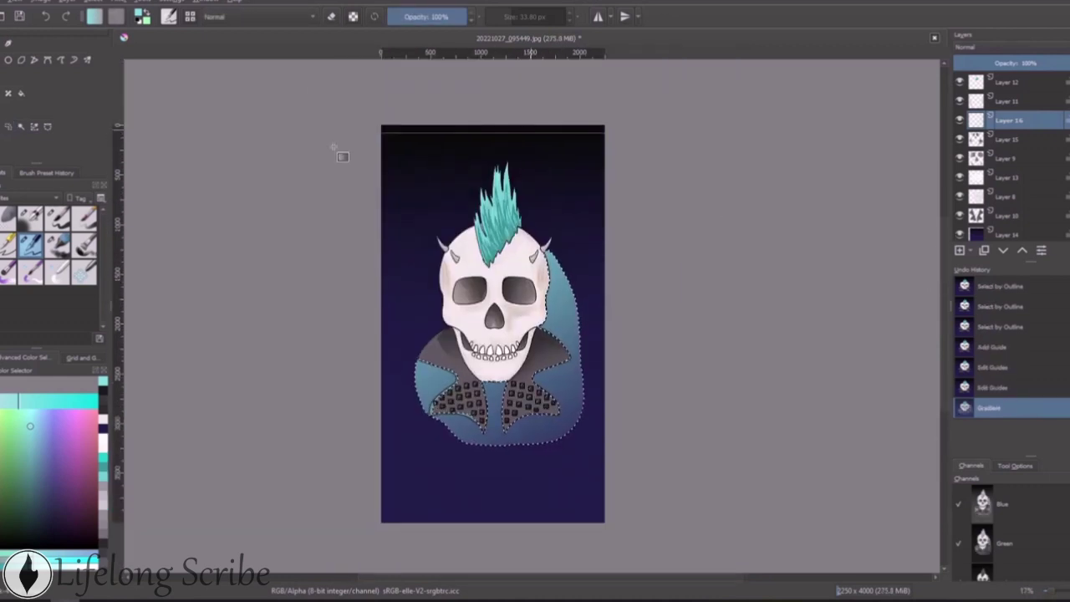
left_click(962, 380)
scroll(716, 363, "up", 2)
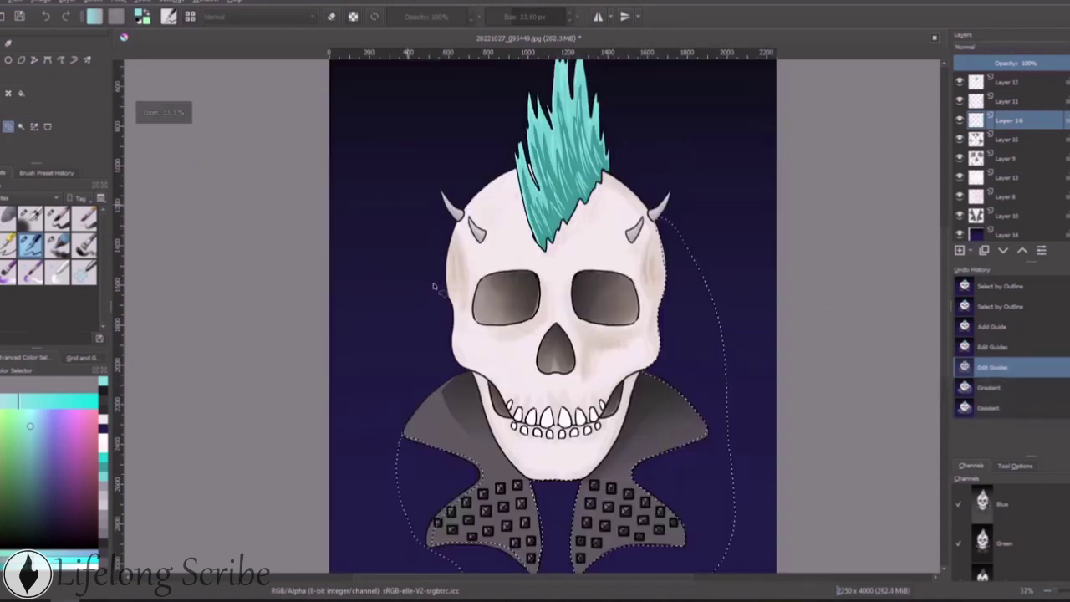
scroll(716, 364, "down", 2)
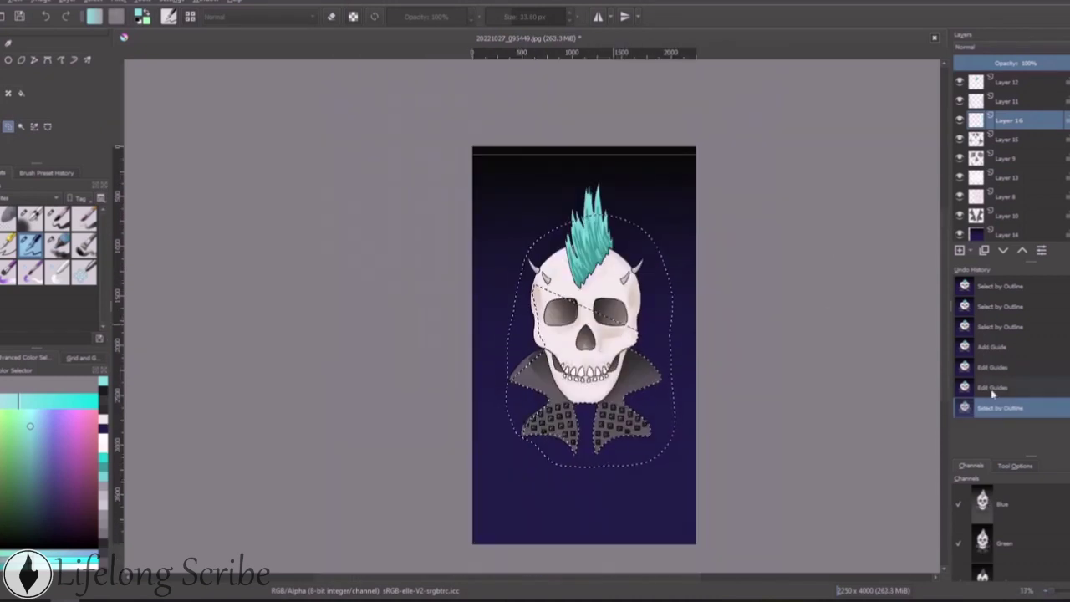
left_click(969, 307)
Select an oval around the skull, fill it with a teal gradient, and lower its layer
mouse_move(512, 179)
left_mouse_down()
mouse_move(674, 485)
mouse_move(502, 172)
mouse_move(675, 495)
left_mouse_up()
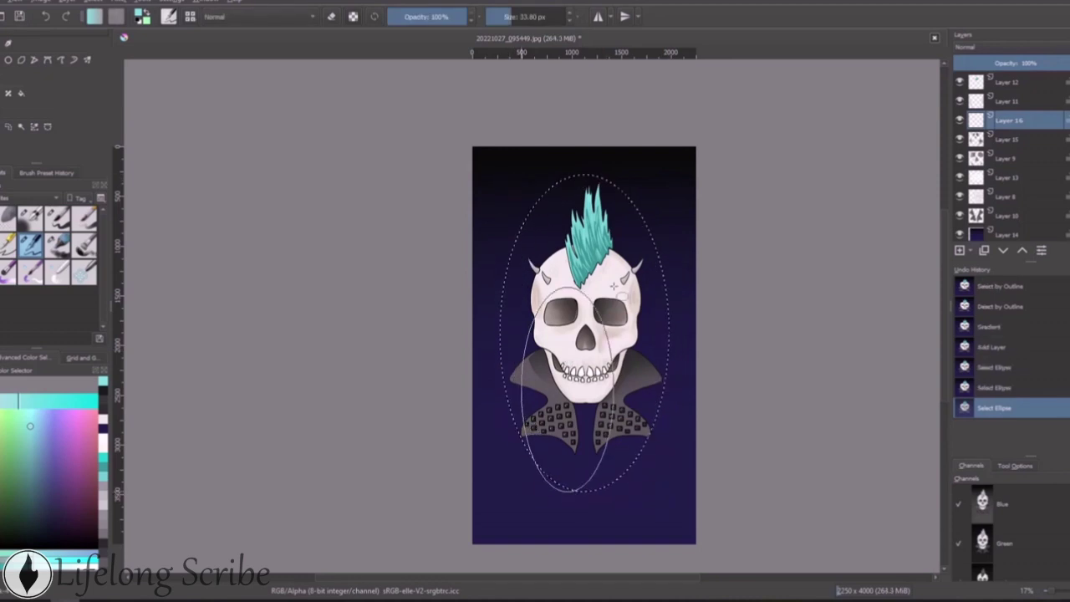
left_click_drag(495, 164, 683, 502)
left_click_drag(601, 177, 589, 351)
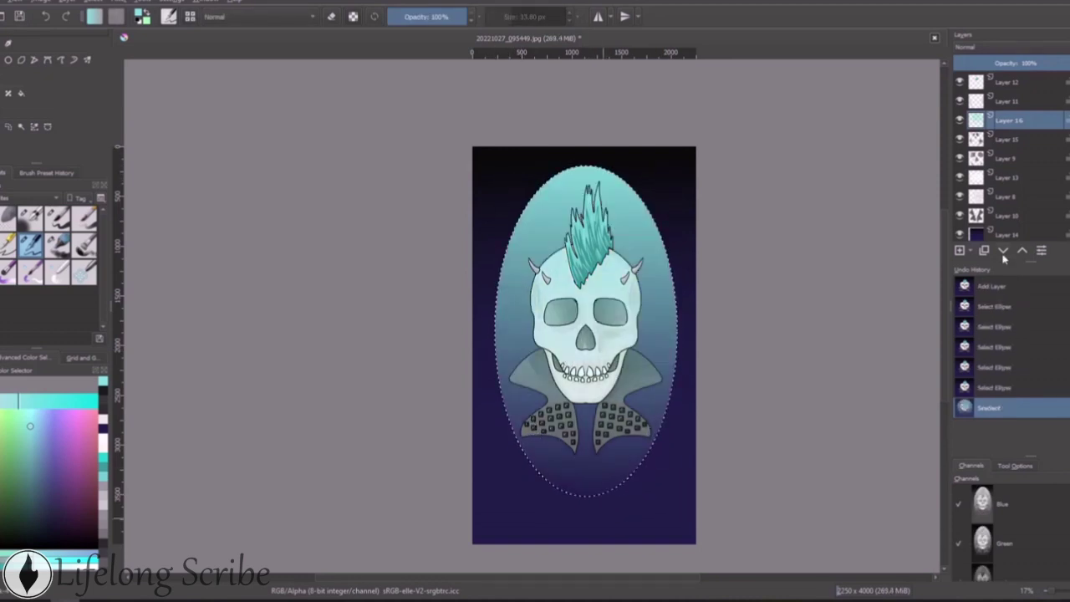
left_click(1004, 250)
left_click(1003, 250)
Move the oval layer below the skull, refill the teal gradient, and compare with undo/redo
key("ctrl+z")
key("ctrl+z")
left_click(1004, 250)
left_click_drag(590, 485, 588, 153)
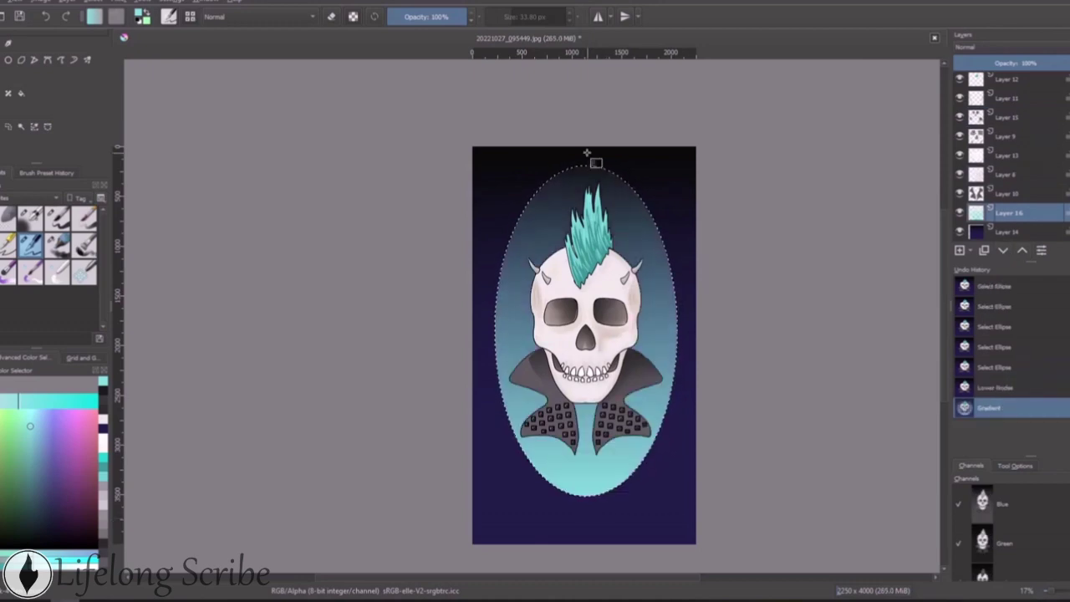
key("ctrl+z")
key("ctrl+shift+z")
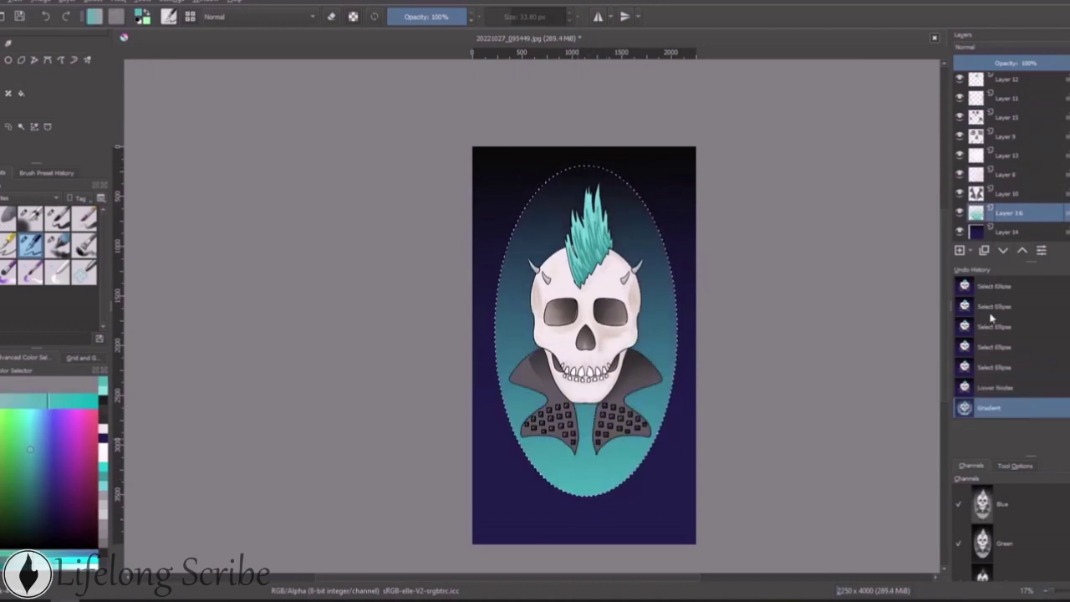
key("ctrl+z")
key("ctrl+shift+z")
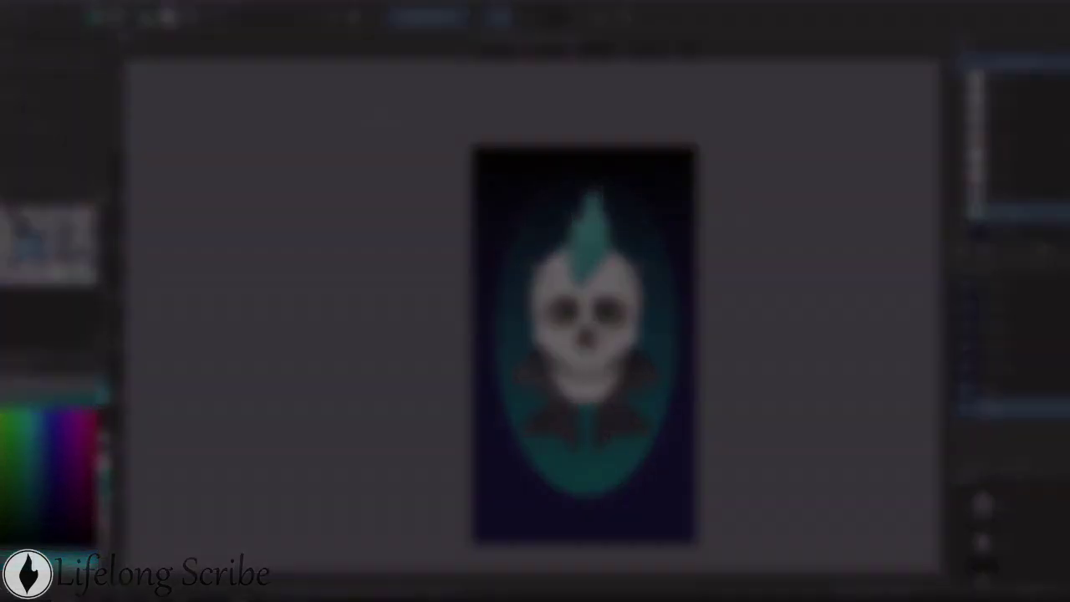